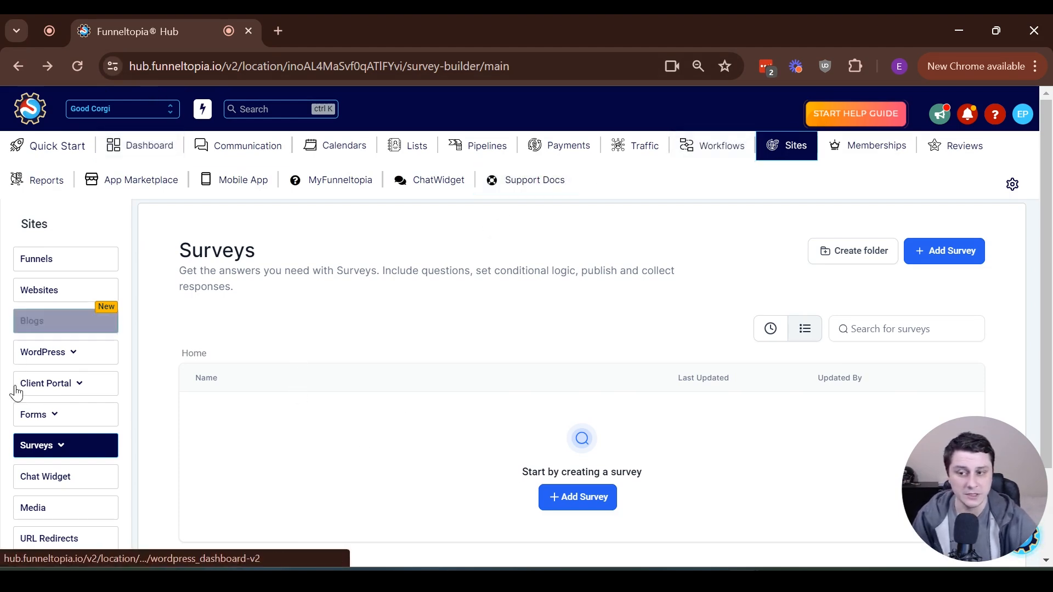
Create a new blank survey in the survey builder
{"action": "mouse_move", "coordinate": [17, 447]}
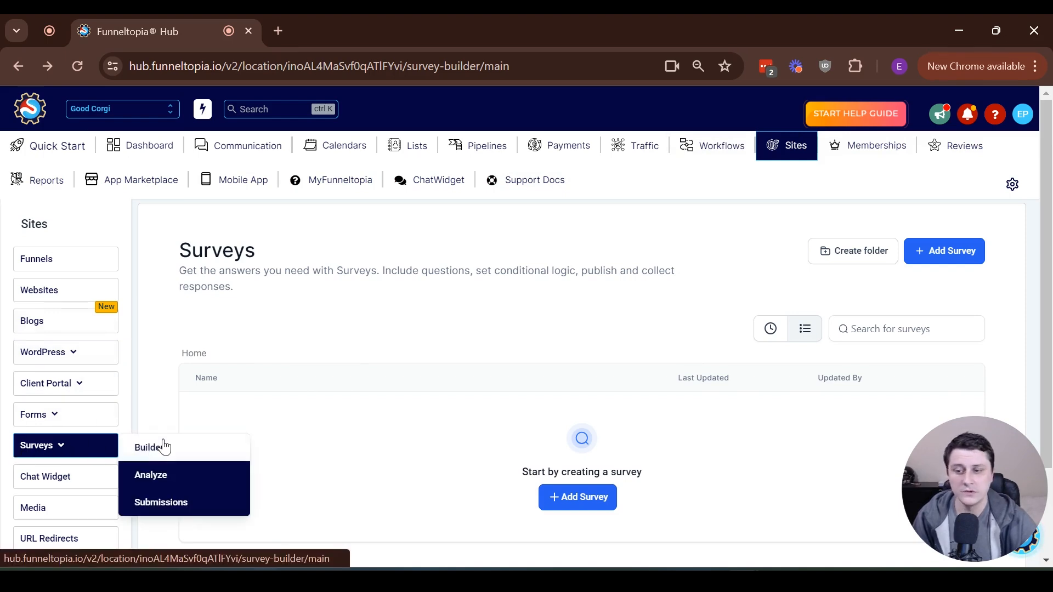
{"action": "left_click", "coordinate": [581, 499]}
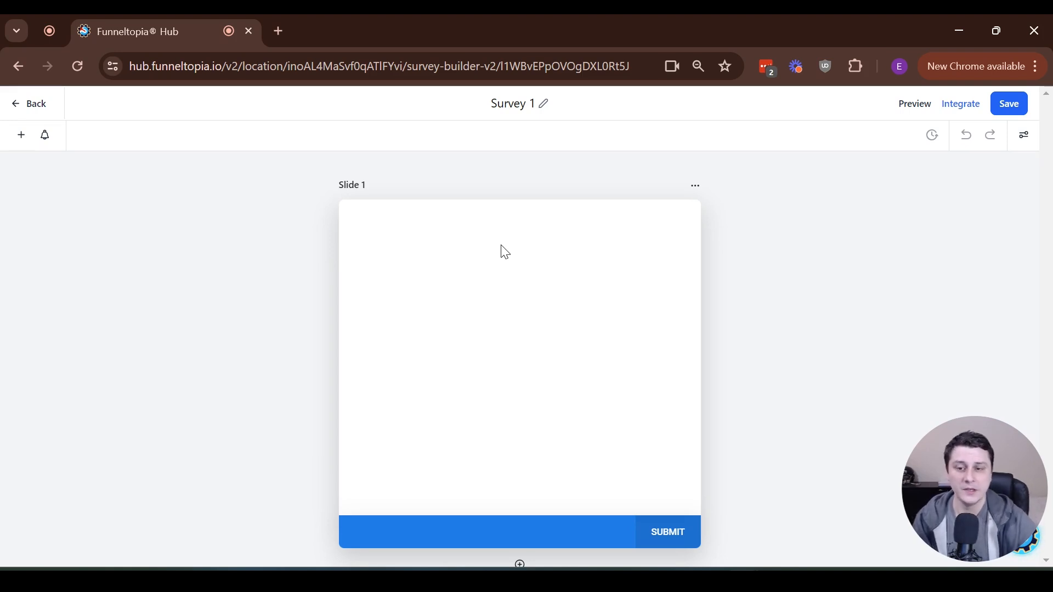
{"action": "scroll", "coordinate": [526, 383], "scroll_direction": "down", "scroll_amount": 2}
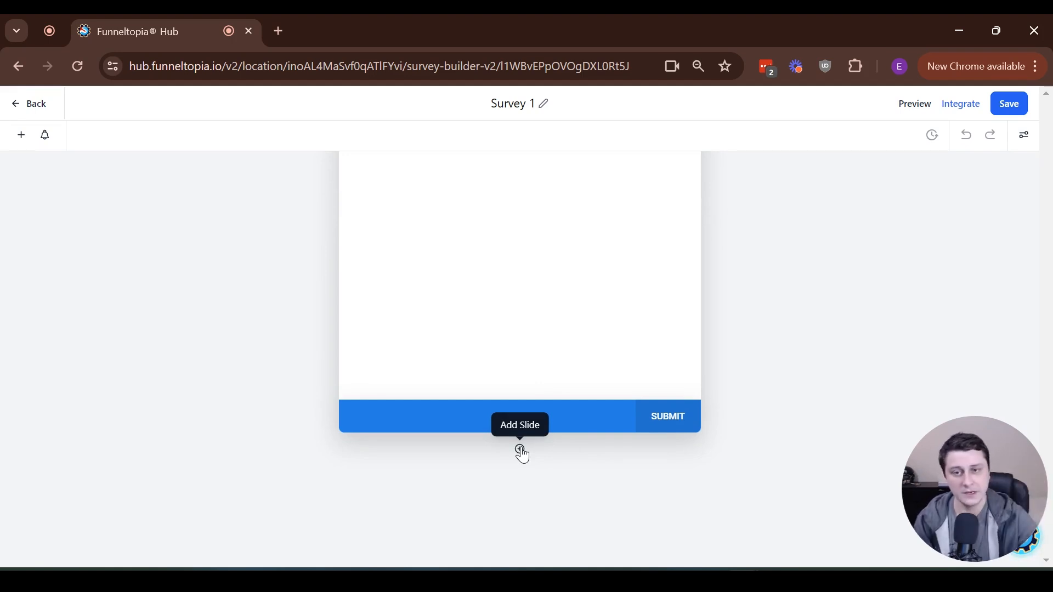
{"action": "scroll", "coordinate": [515, 457], "scroll_direction": "up", "scroll_amount": 2}
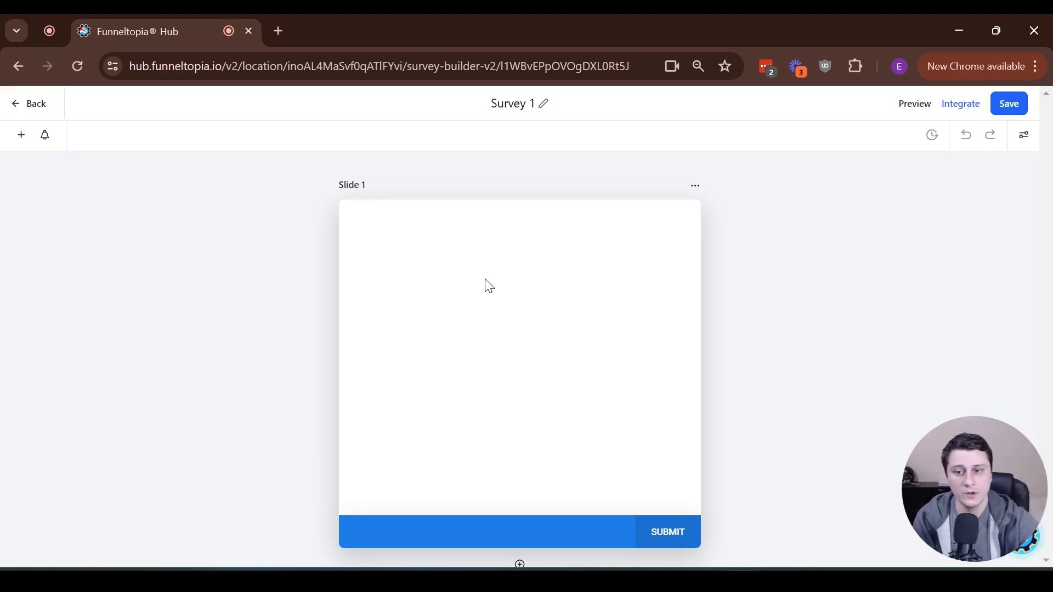
Rename the survey as "Good Corgi community survey"
{"action": "left_click", "coordinate": [518, 109]}
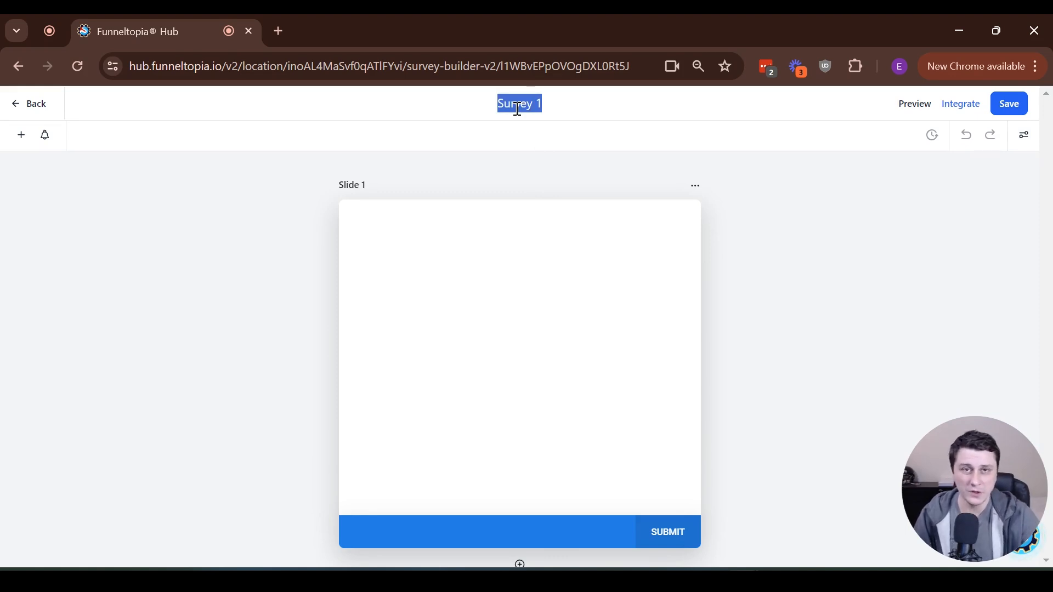
{"action": "type", "text": "Good Corgi c"}
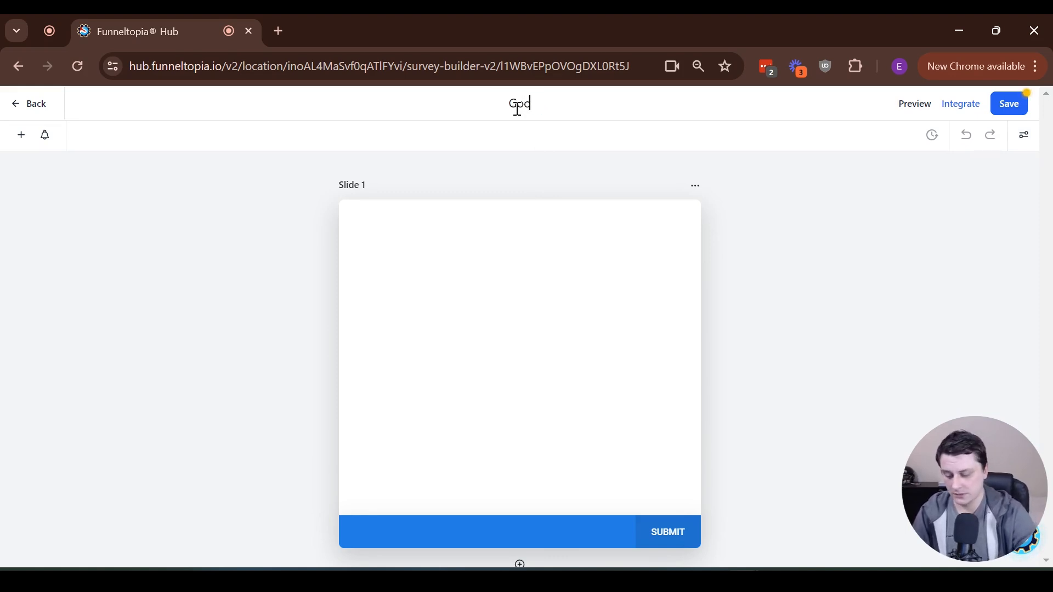
{"action": "type", "text": "ommunity survey"}
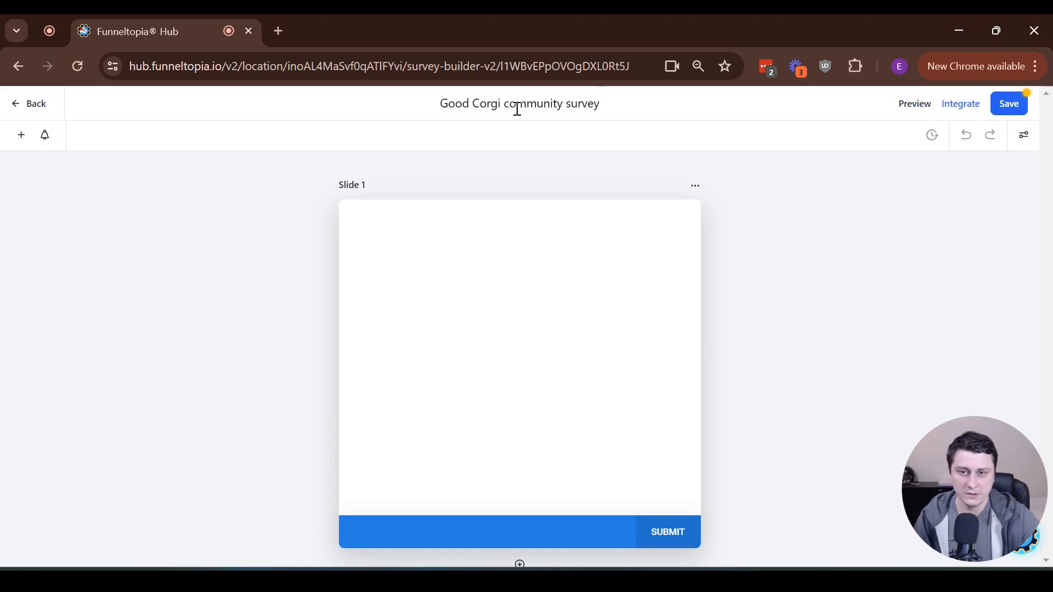
{"action": "left_click", "coordinate": [227, 311]}
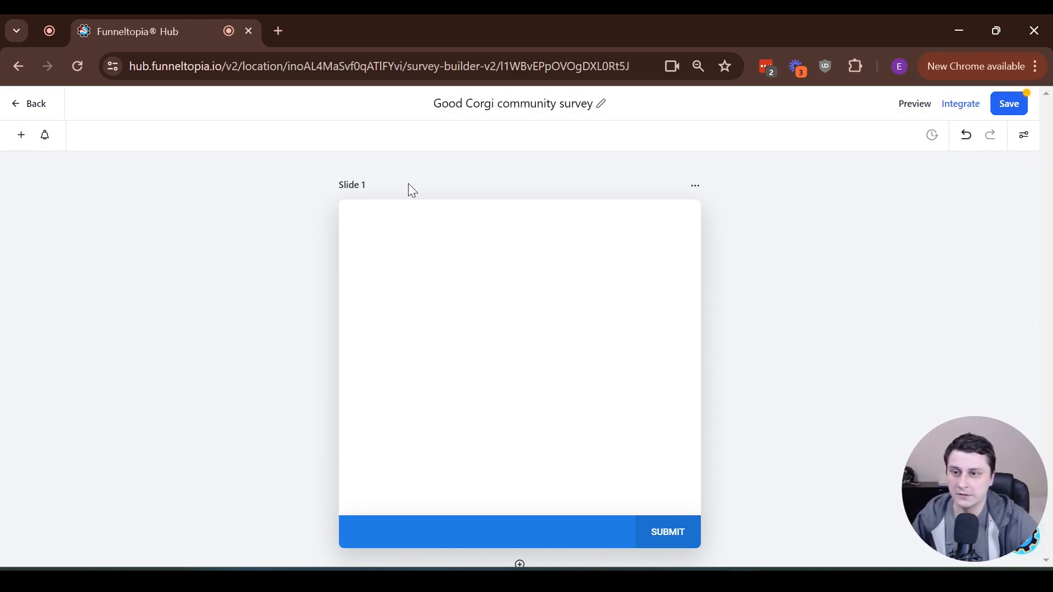
Start a new custom field for the survey and choose Number as its field type
{"action": "left_click", "coordinate": [23, 136]}
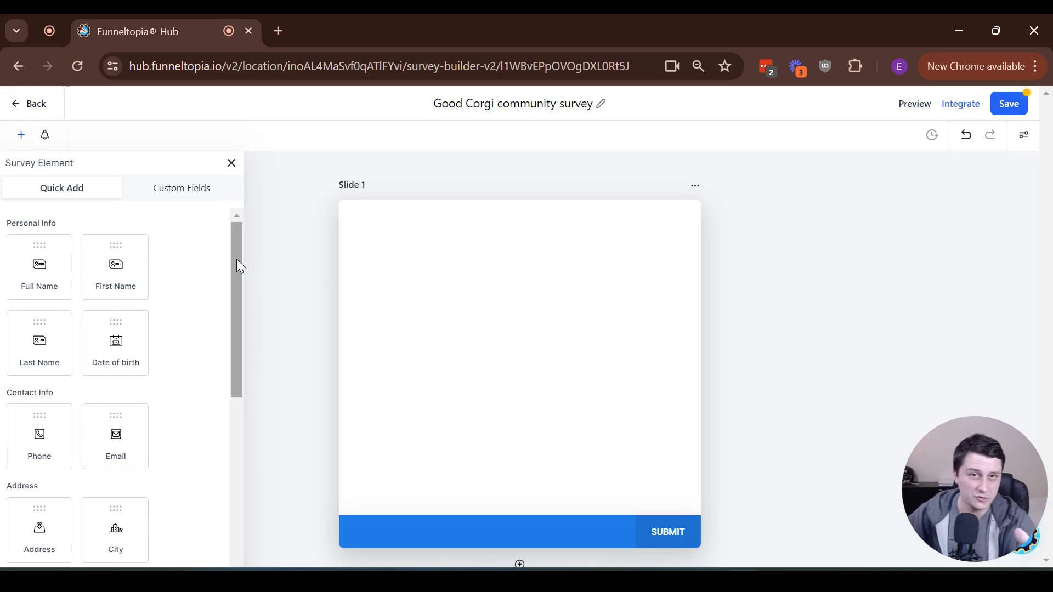
{"action": "scroll", "coordinate": [146, 421], "scroll_direction": "down", "scroll_amount": 8}
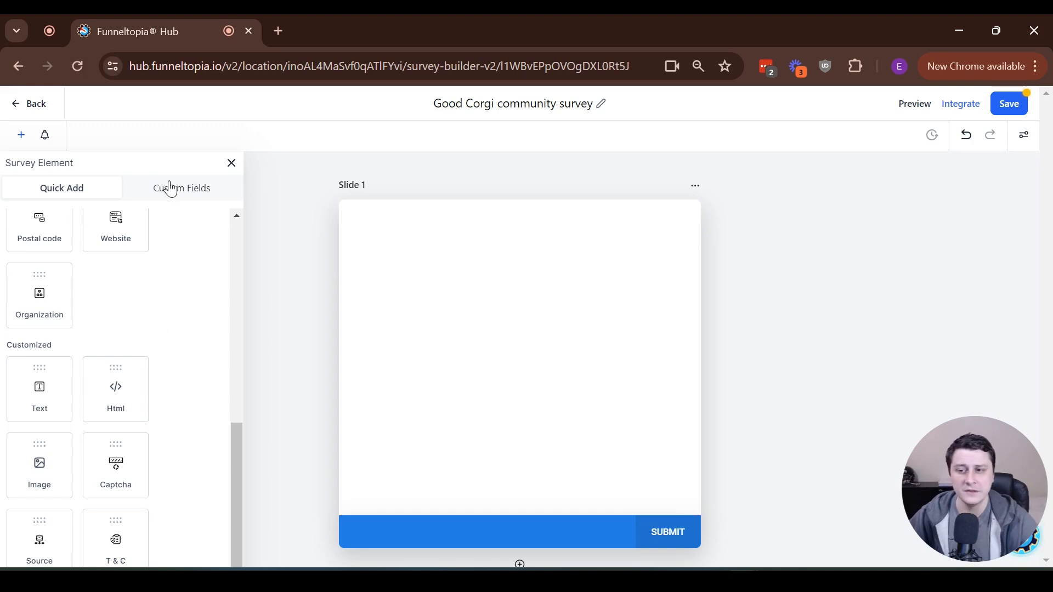
{"action": "left_click", "coordinate": [204, 188]}
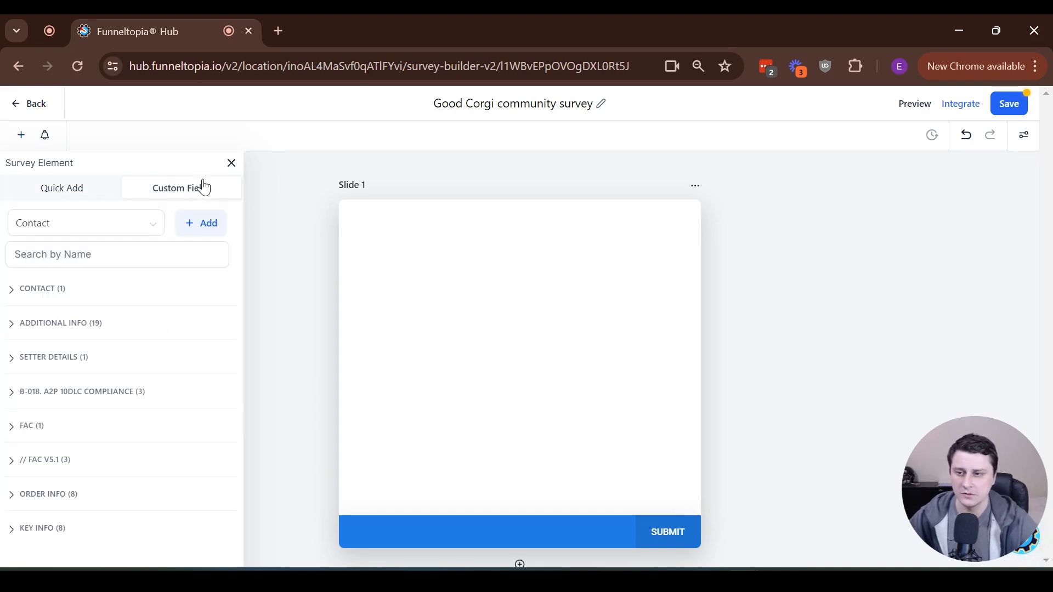
{"action": "left_click", "coordinate": [206, 236]}
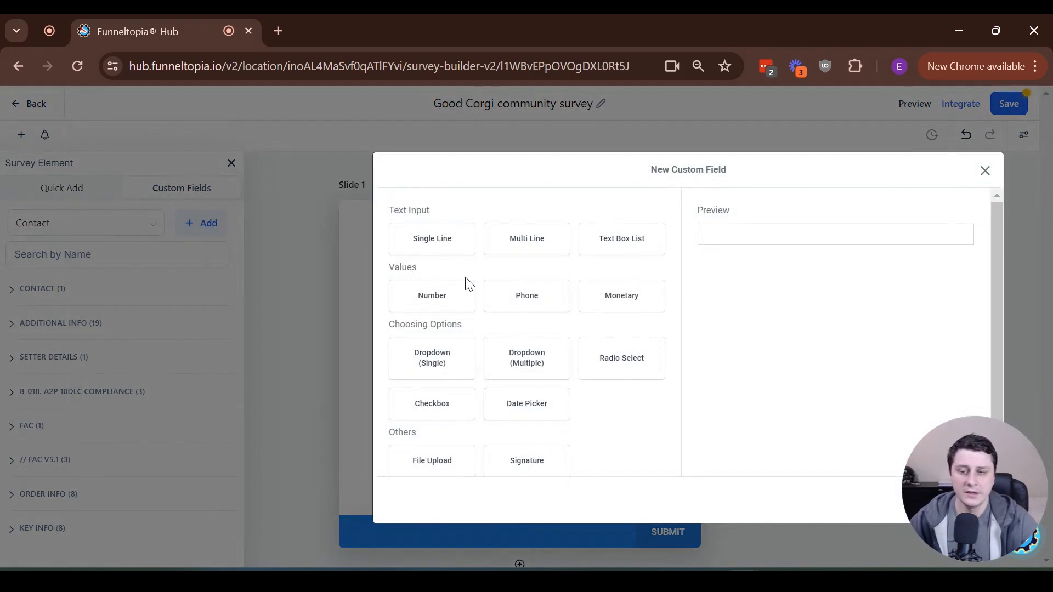
{"action": "left_click", "coordinate": [563, 242]}
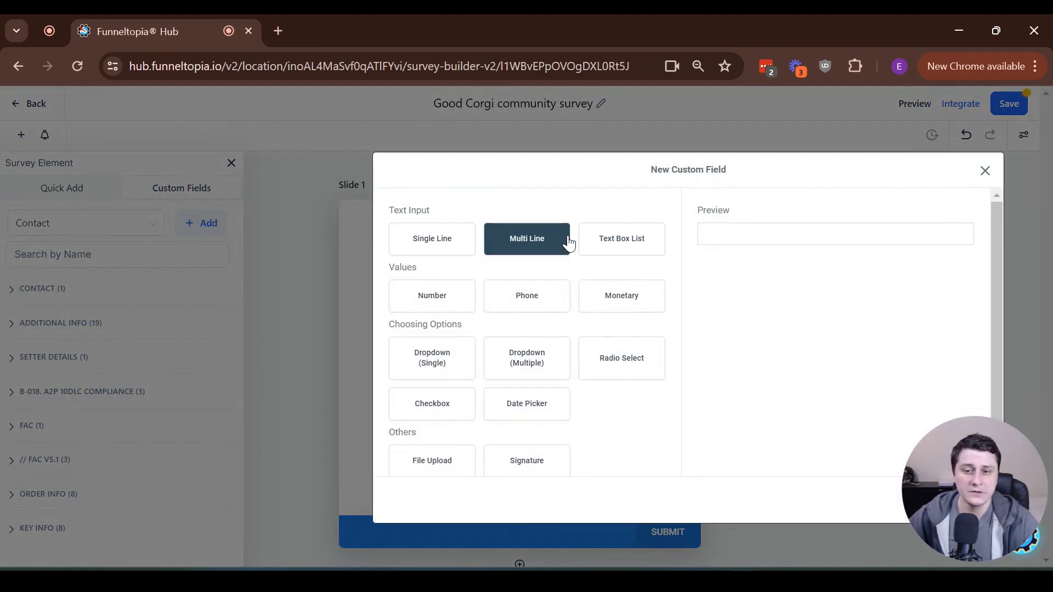
{"action": "left_click", "coordinate": [453, 236]}
{"action": "left_click", "coordinate": [540, 240]}
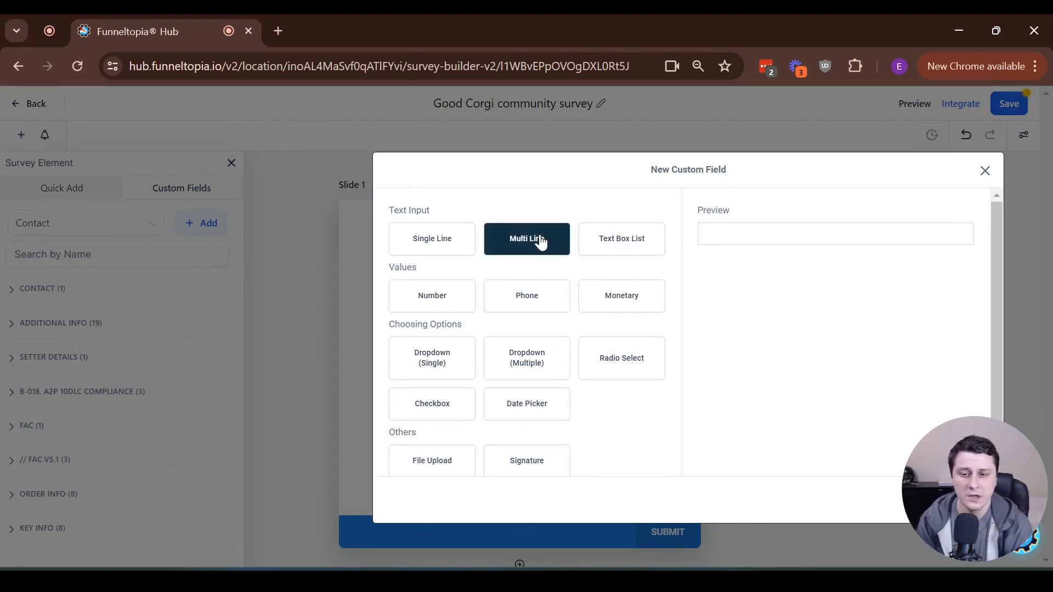
{"action": "left_click", "coordinate": [425, 304]}
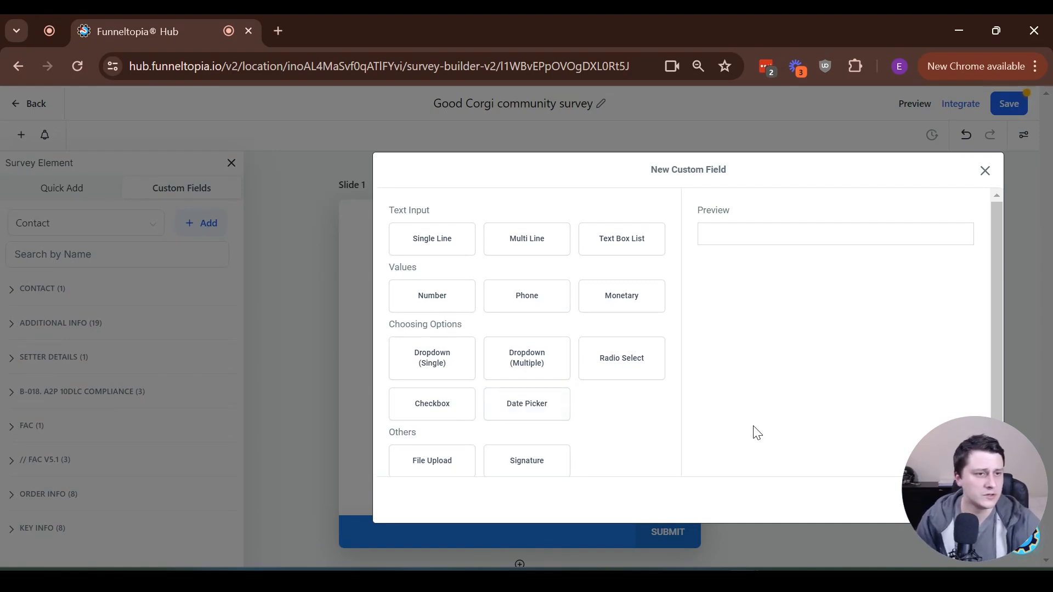
{"action": "left_click", "coordinate": [449, 282]}
{"action": "scroll", "coordinate": [942, 447], "scroll_direction": "down", "scroll_amount": 1}
{"action": "left_click_drag", "start_coordinate": [919, 482], "coordinate": [52, 516]}
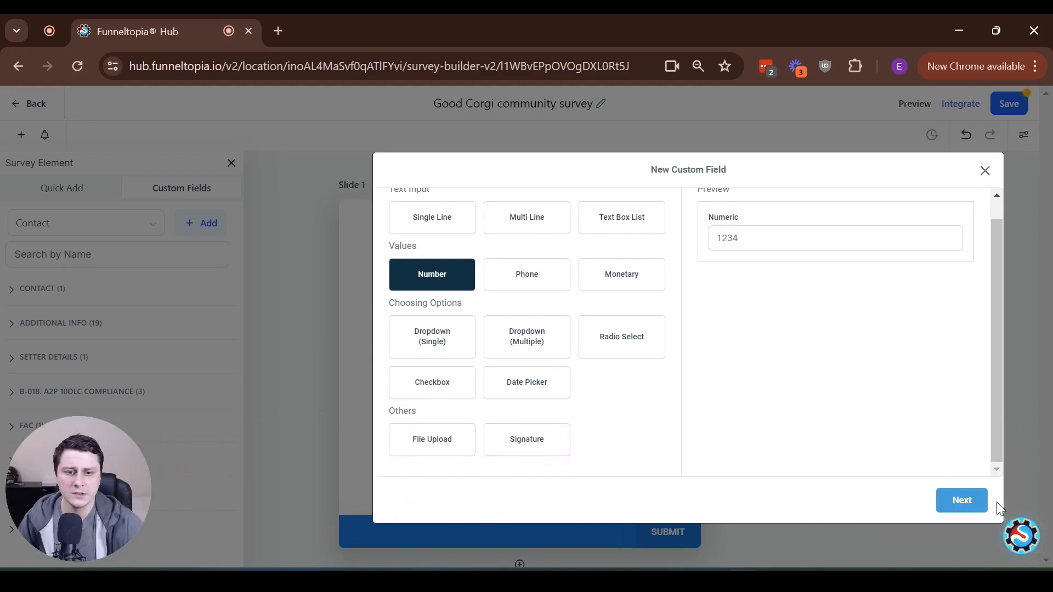
{"action": "left_click", "coordinate": [979, 499]}
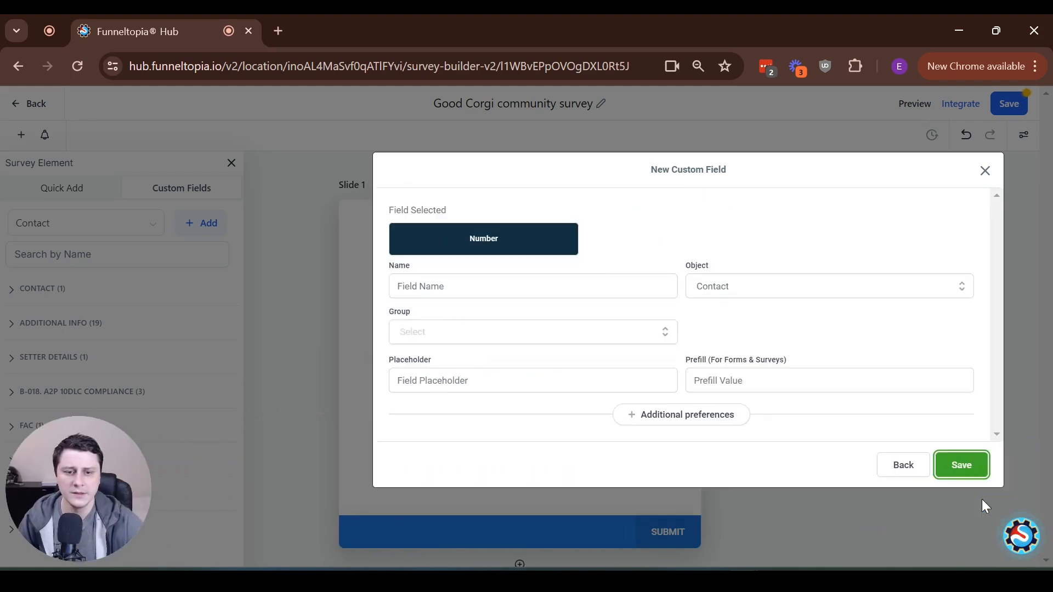
Name the number field "How many corgis do you currently own?", assign it to the Additional Info group and save it
{"action": "left_click", "coordinate": [505, 284]}
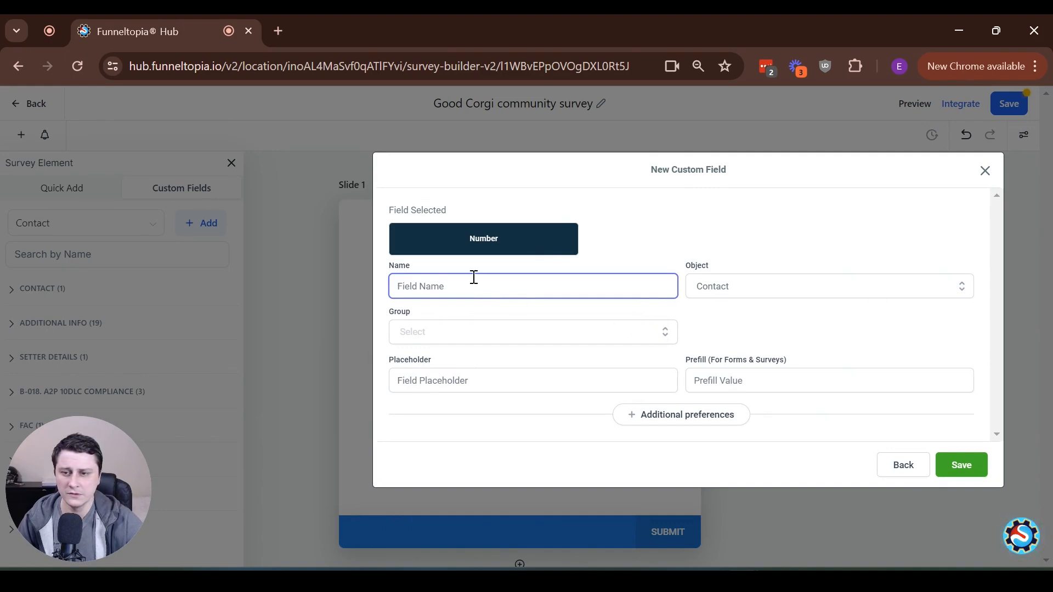
{"action": "type", "text": "Ho"}
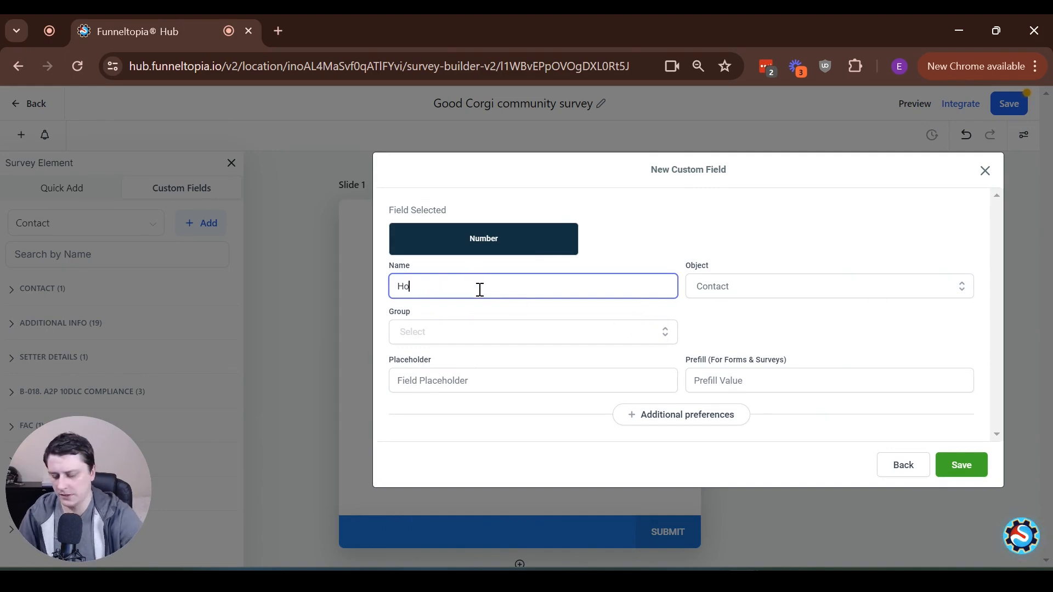
{"action": "type", "text": "w many corgis do"}
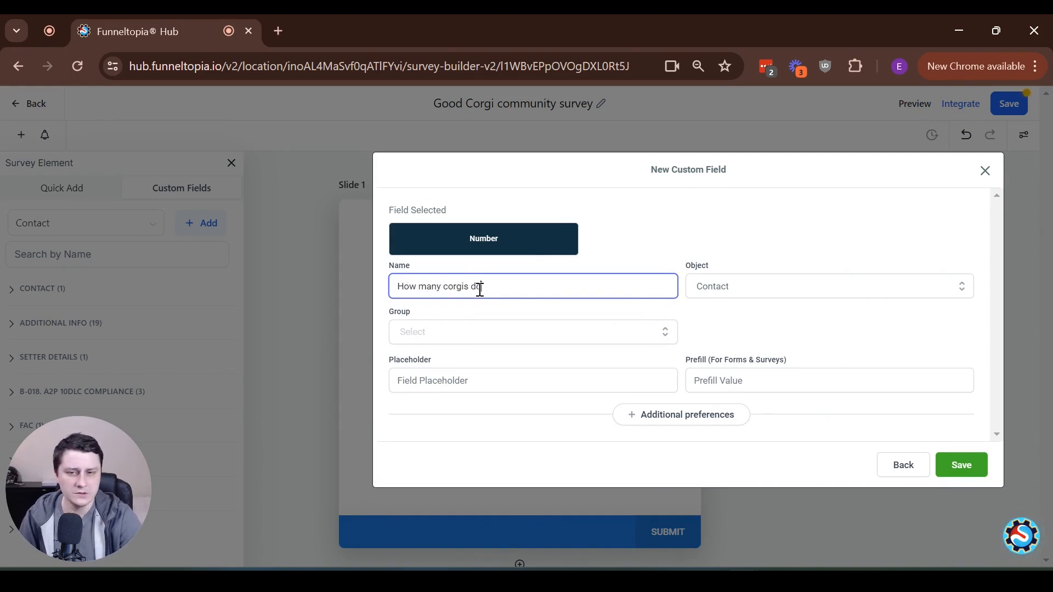
{"action": "type", "text": " you currently own?"}
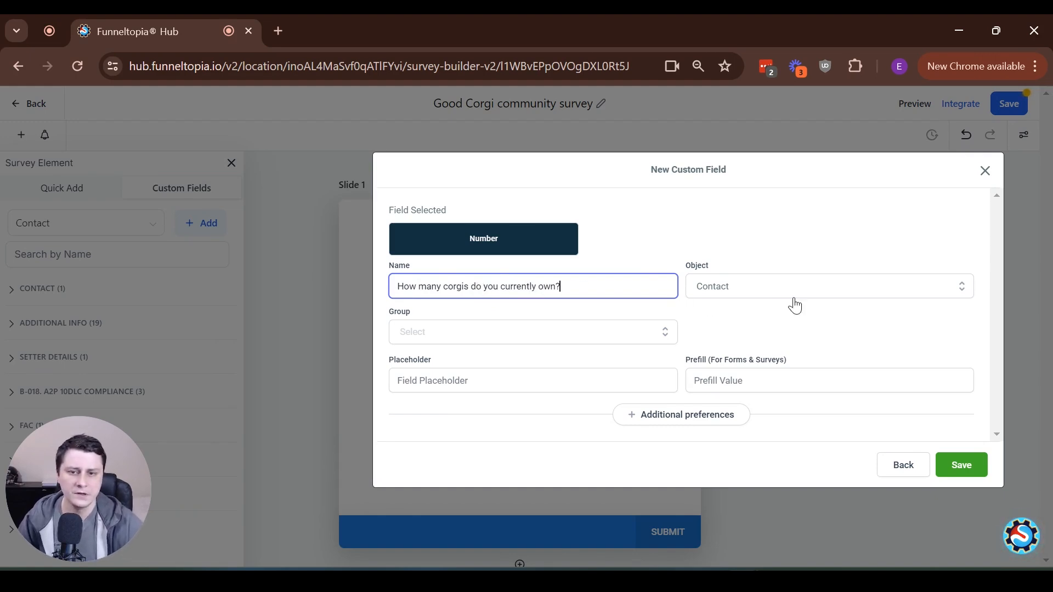
{"action": "left_click", "coordinate": [453, 339]}
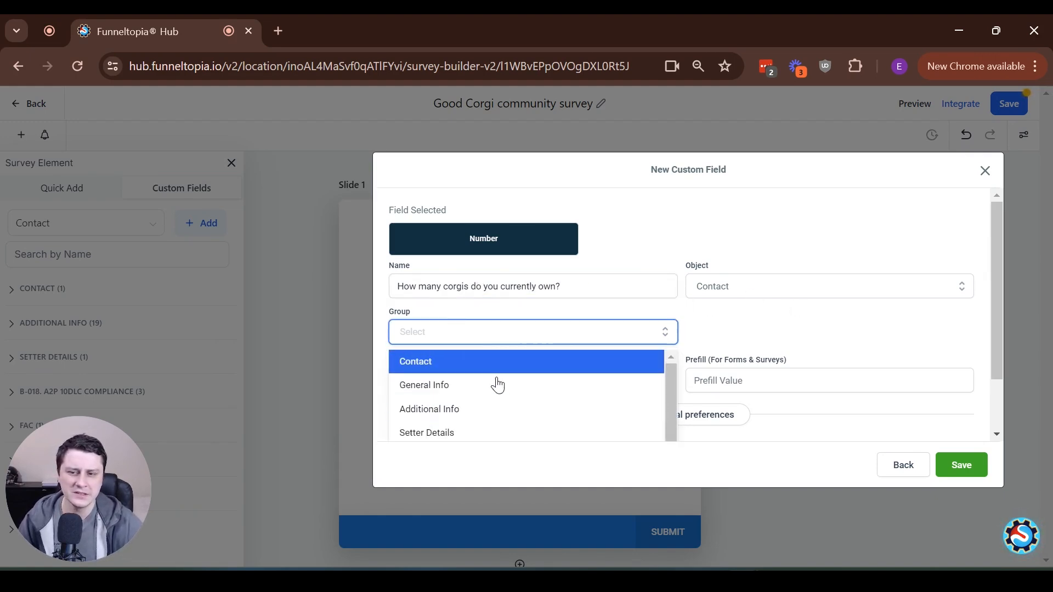
{"action": "scroll", "coordinate": [569, 404], "scroll_direction": "down", "scroll_amount": 1}
{"action": "scroll", "coordinate": [558, 396], "scroll_direction": "up", "scroll_amount": 1}
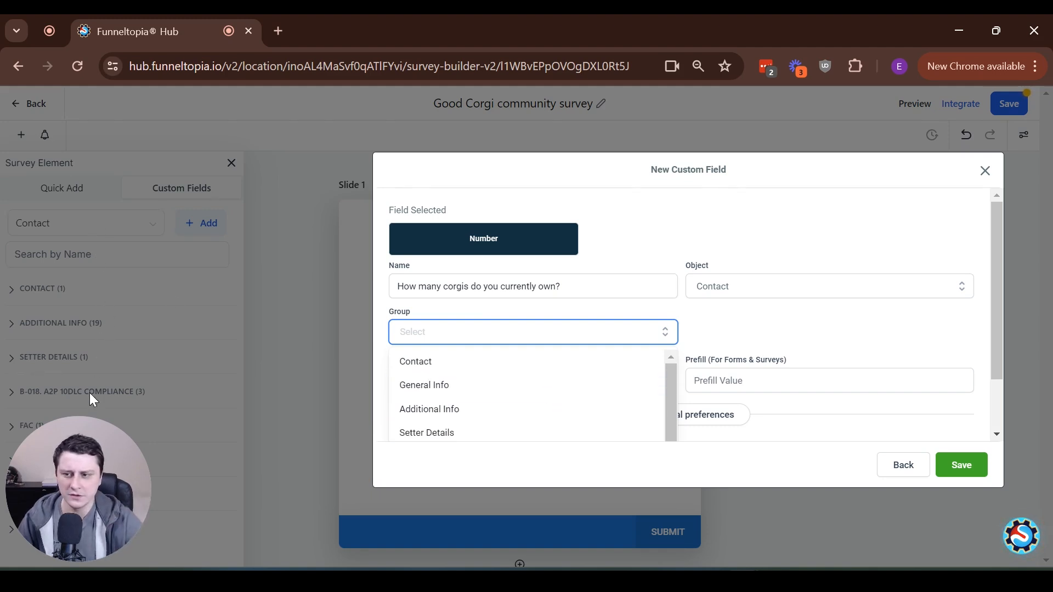
{"action": "left_click", "coordinate": [491, 413]}
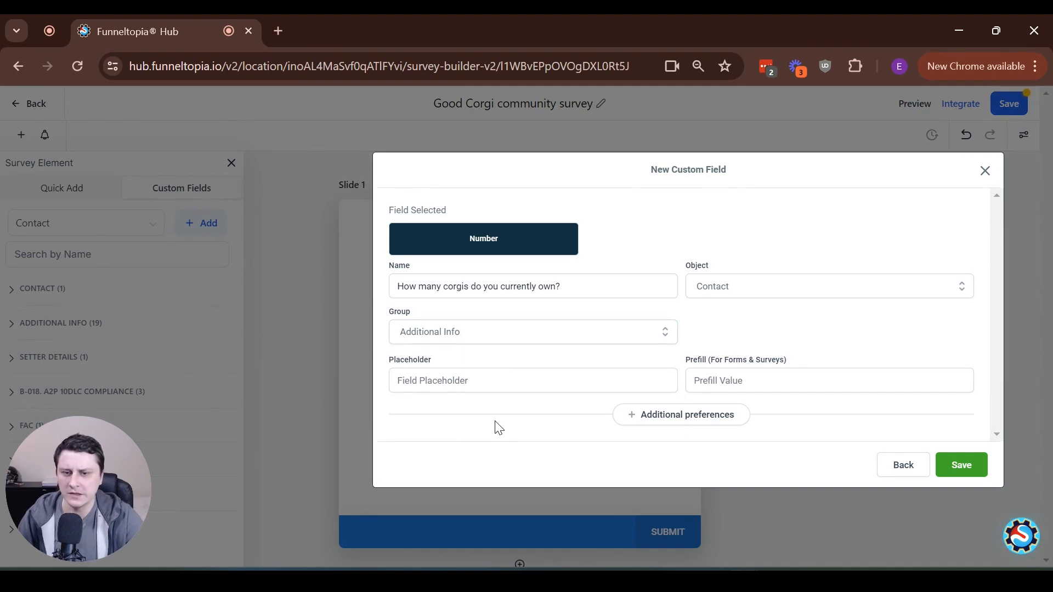
{"action": "left_click", "coordinate": [452, 379]}
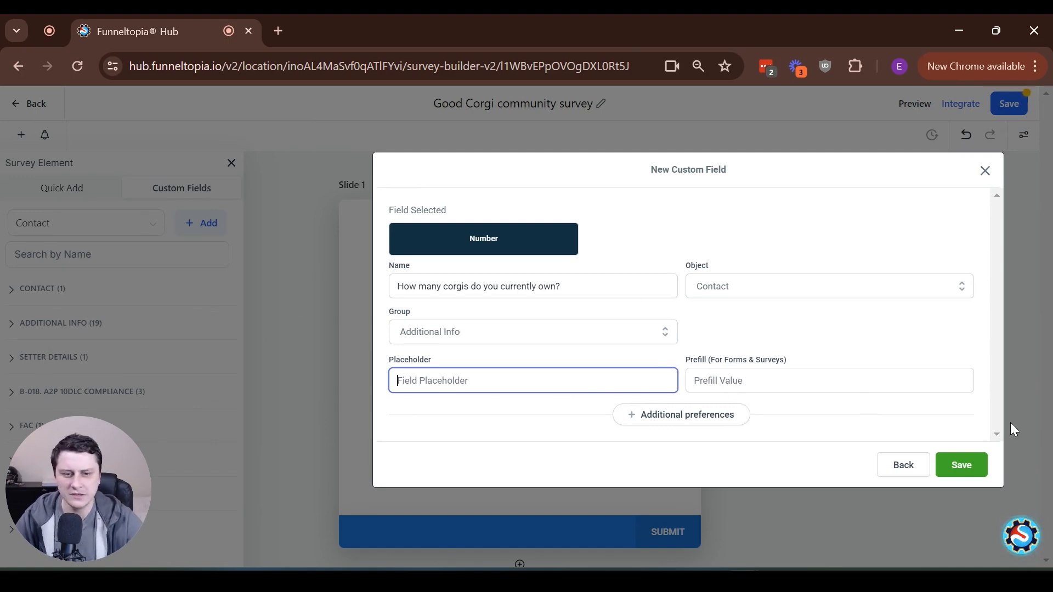
{"action": "left_click", "coordinate": [965, 463]}
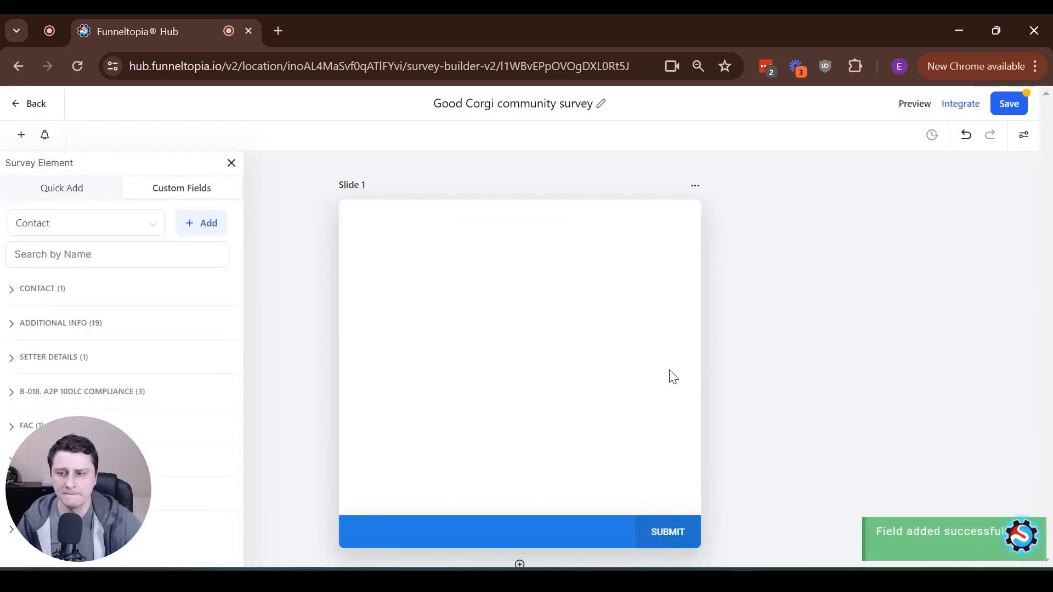
Place the "How many corgis do you currently own?" custom field from Additional Info on Slide 1
{"action": "left_click_drag", "start_coordinate": [65, 492], "coordinate": [220, 493]}
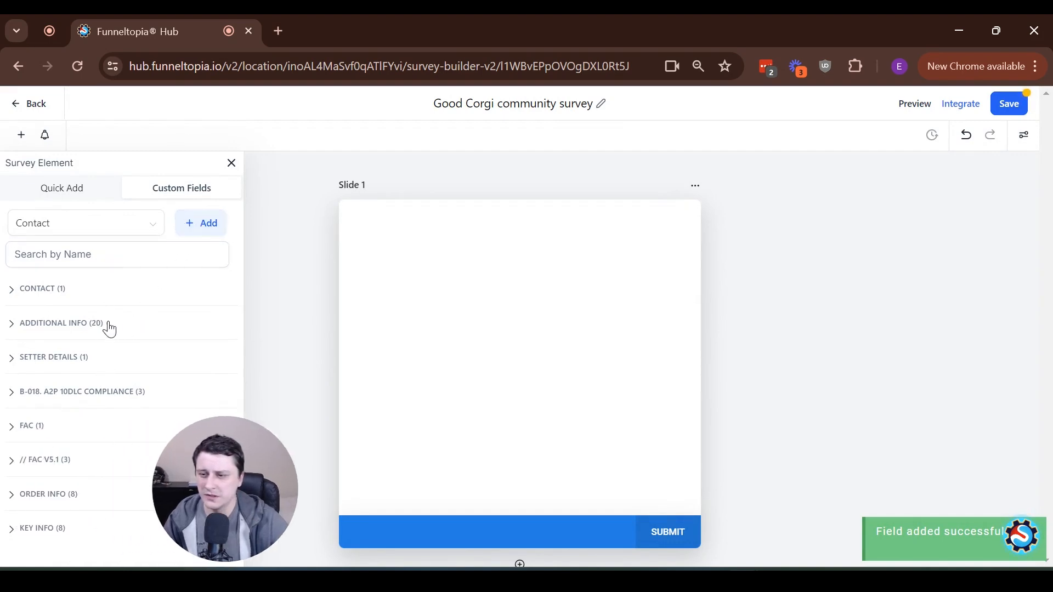
{"action": "left_click", "coordinate": [116, 327]}
{"action": "scroll", "coordinate": [75, 381], "scroll_direction": "down", "scroll_amount": 5}
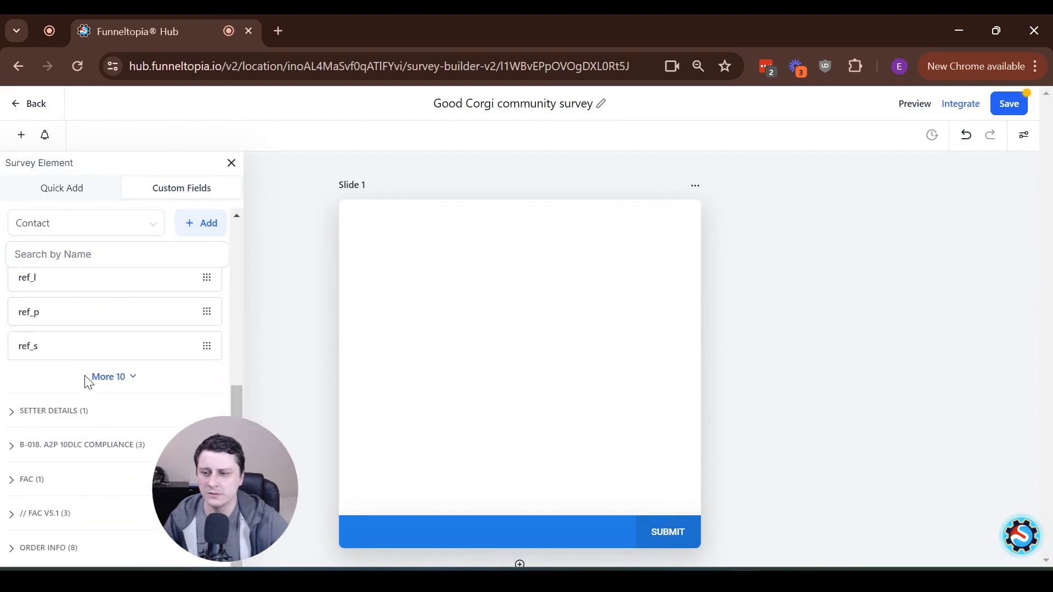
{"action": "left_click", "coordinate": [99, 382]}
{"action": "scroll", "coordinate": [78, 345], "scroll_direction": "down", "scroll_amount": 5}
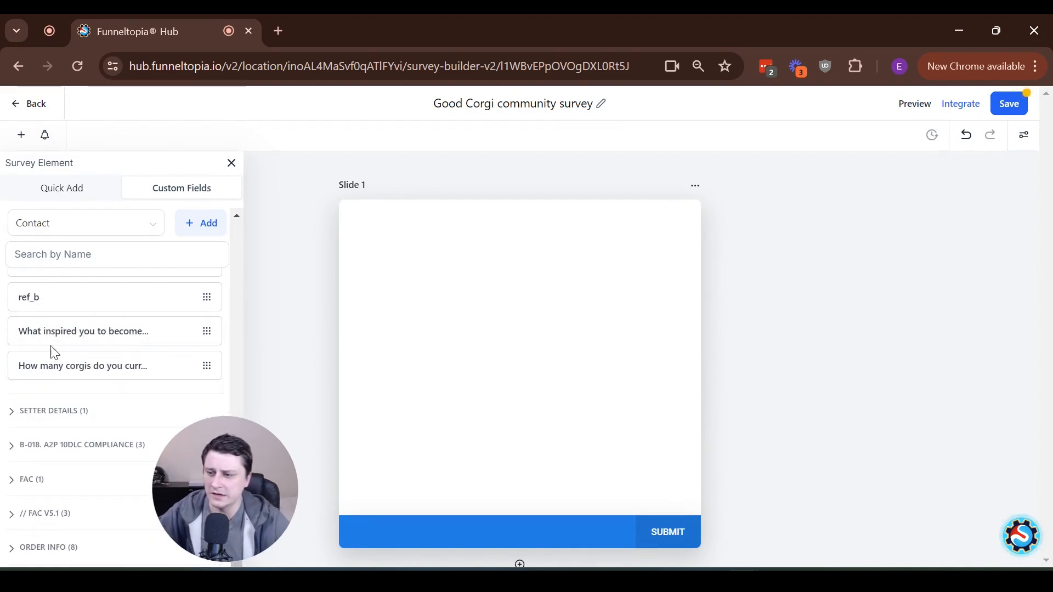
{"action": "left_click_drag", "start_coordinate": [53, 368], "coordinate": [449, 251]}
{"action": "left_click", "coordinate": [428, 263]}
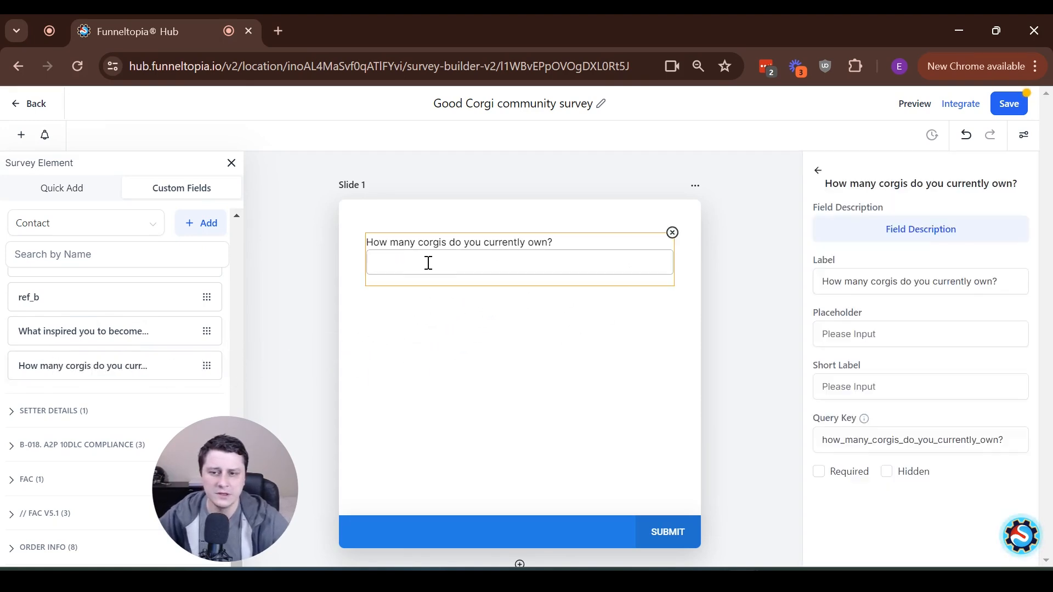
{"action": "left_click", "coordinate": [540, 388]}
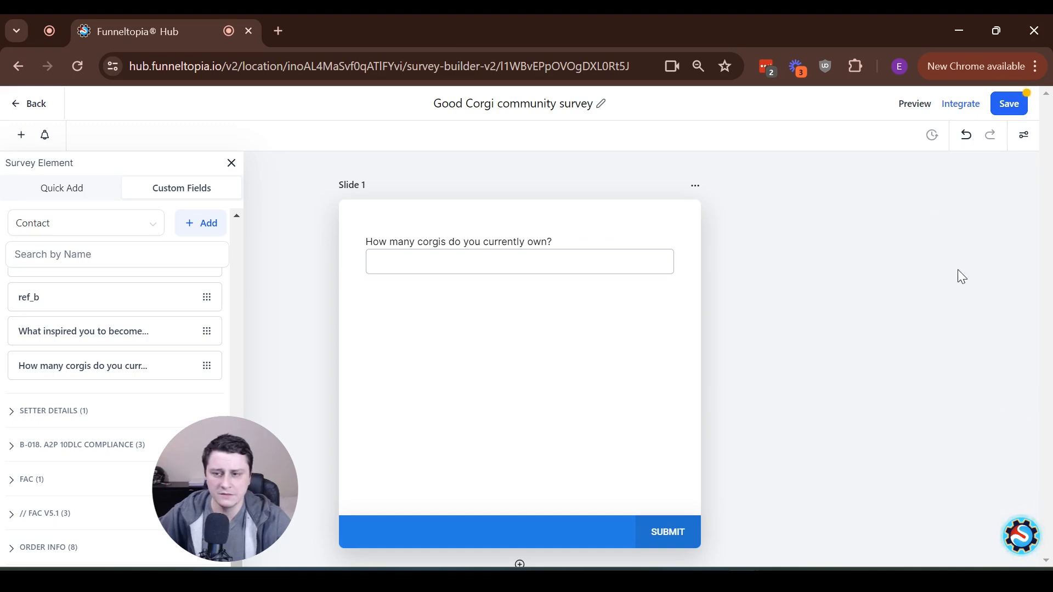
Add the "What inspired you to become a corgi owner" custom field to Slide 1, ordered below the corgi count question
{"action": "left_click_drag", "start_coordinate": [203, 492], "coordinate": [22, 514]}
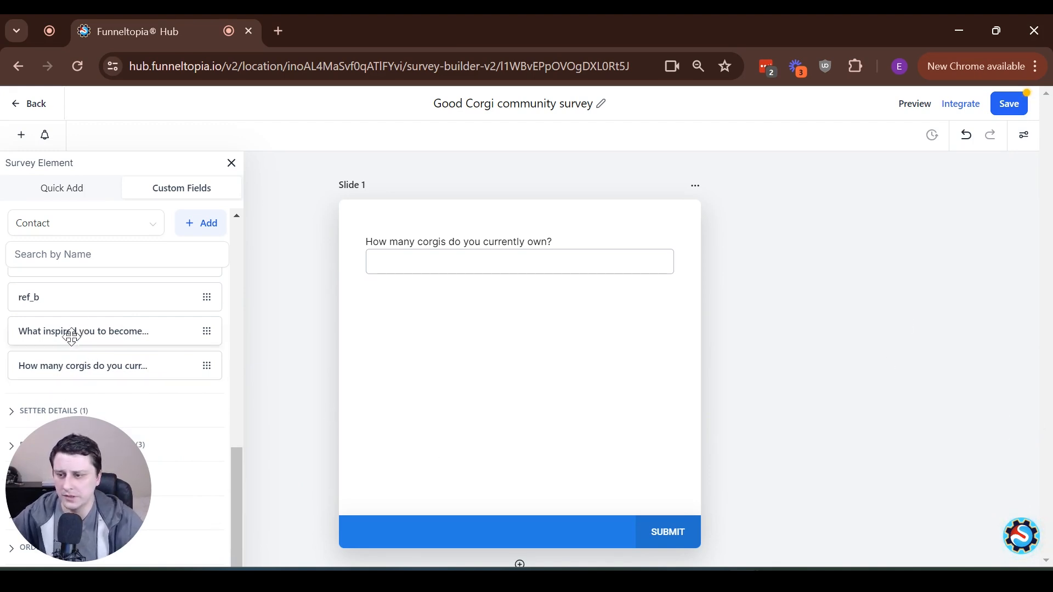
{"action": "left_click_drag", "start_coordinate": [81, 332], "coordinate": [552, 307]}
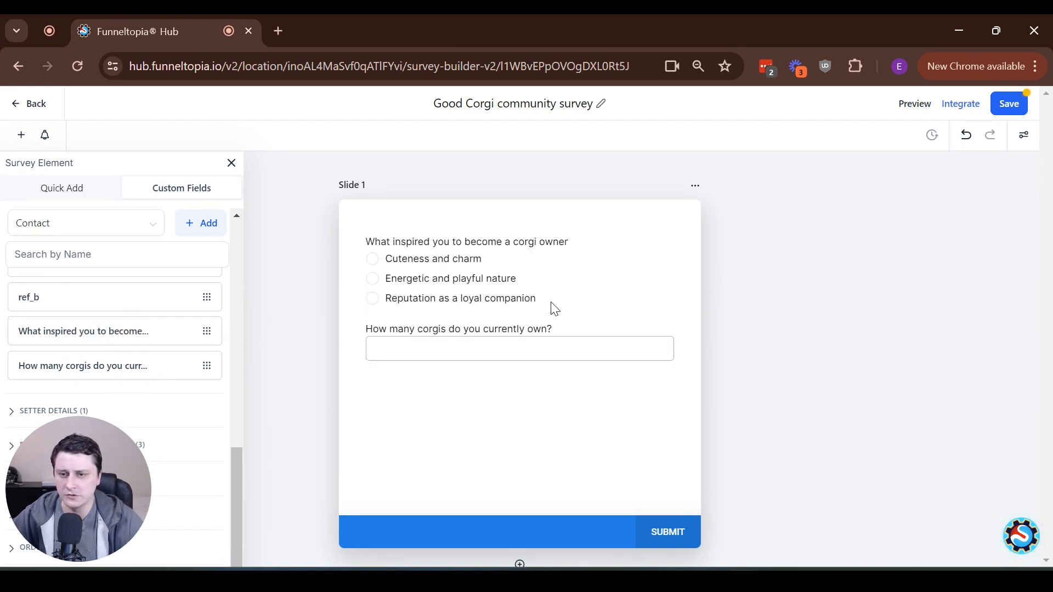
{"action": "left_click_drag", "start_coordinate": [445, 344], "coordinate": [465, 271]}
{"action": "left_click", "coordinate": [504, 365]}
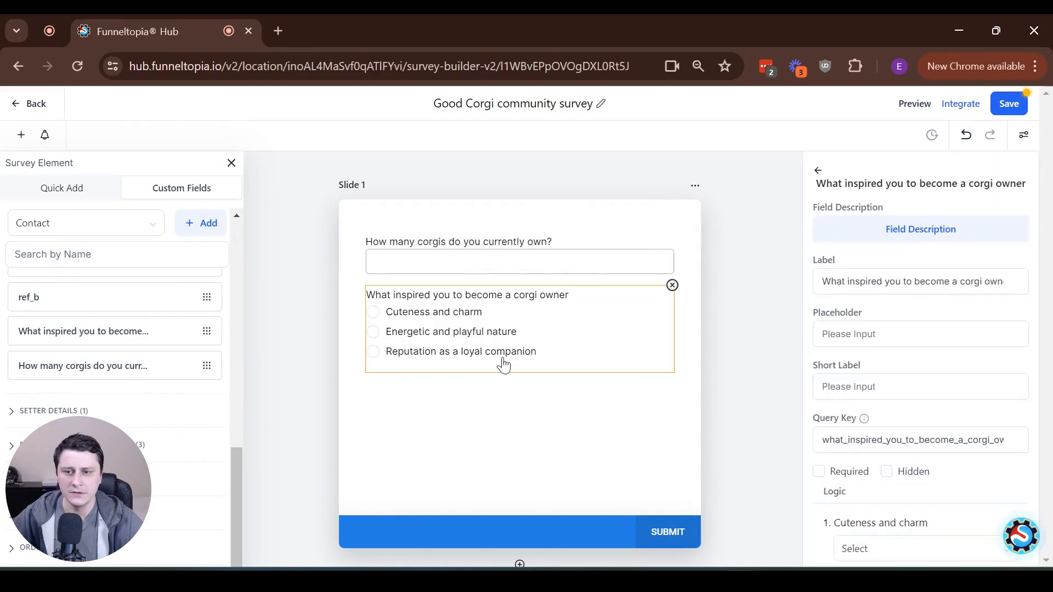
{"action": "left_click", "coordinate": [503, 407]}
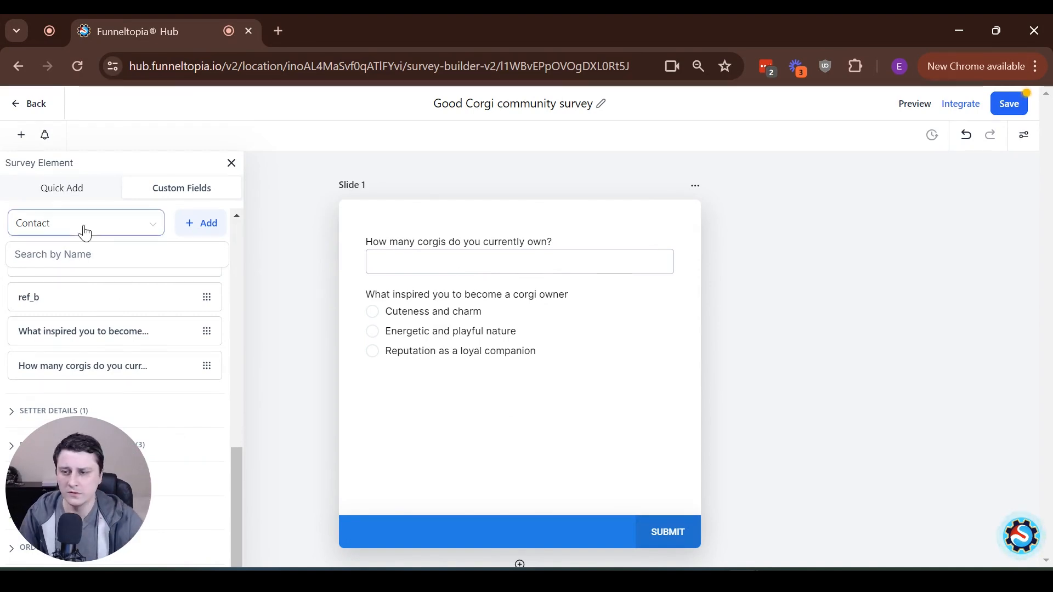
Start a new custom field for the survey and choose Checkbox as its field type
{"action": "left_click", "coordinate": [193, 229]}
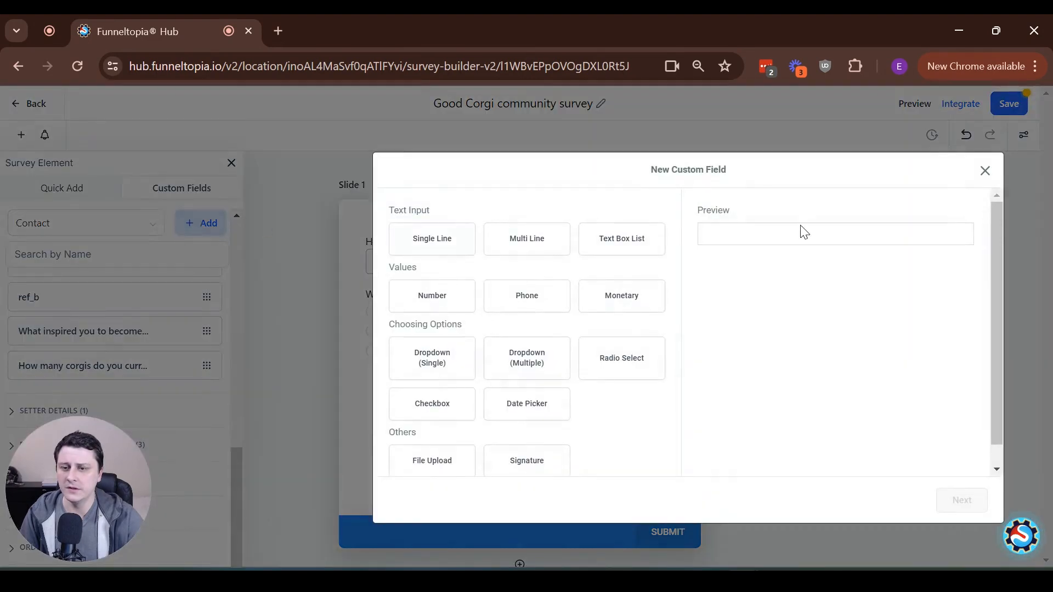
{"action": "left_click", "coordinate": [463, 410]}
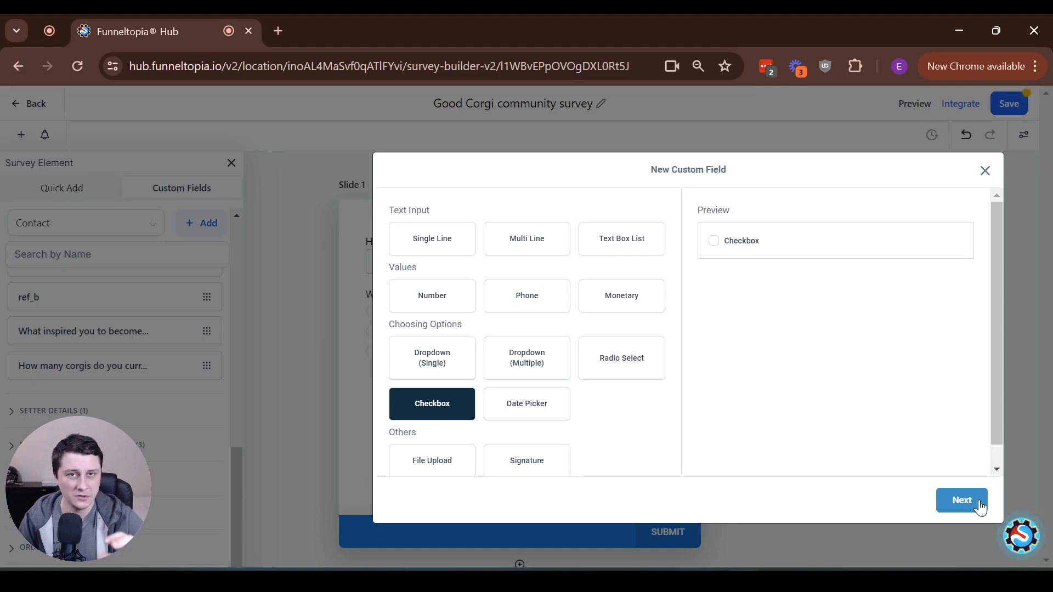
{"action": "left_click", "coordinate": [980, 507]}
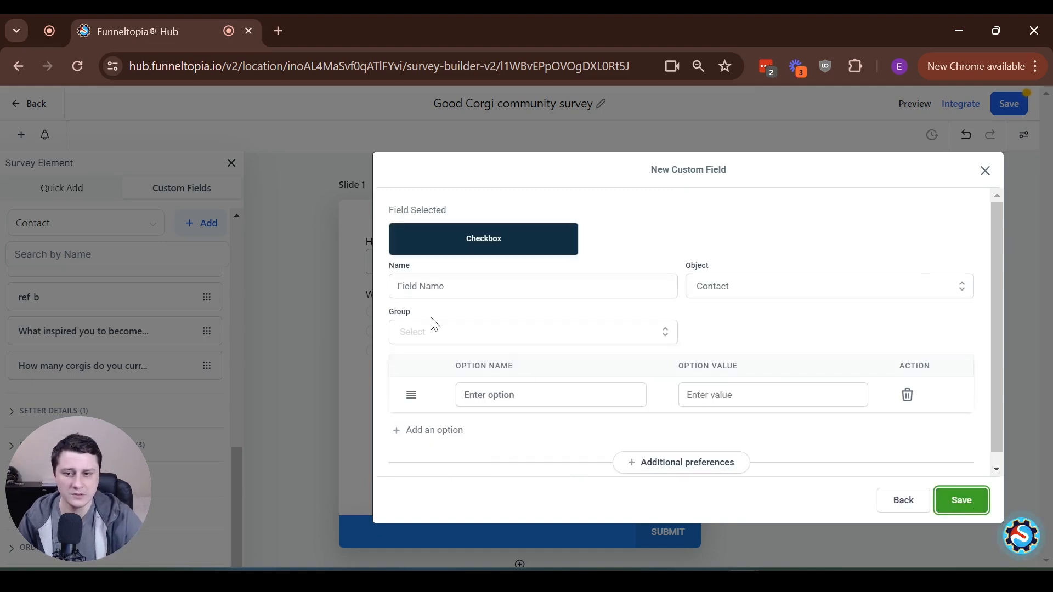
Name the checkbox field "Which one of these activities do you enjoy doing with your corgi(s)? (check any that apply)"
{"action": "left_click", "coordinate": [449, 331]}
{"action": "left_click", "coordinate": [447, 280]}
{"action": "left_click", "coordinate": [473, 281]}
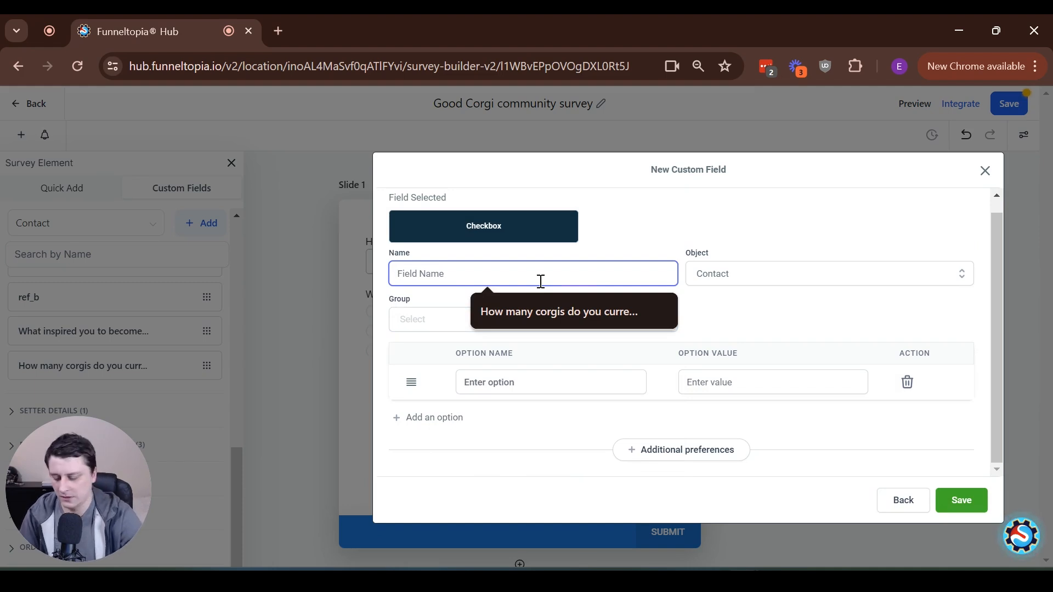
{"action": "type", "text": "Which one of these activities do you enjoy doing with your co"}
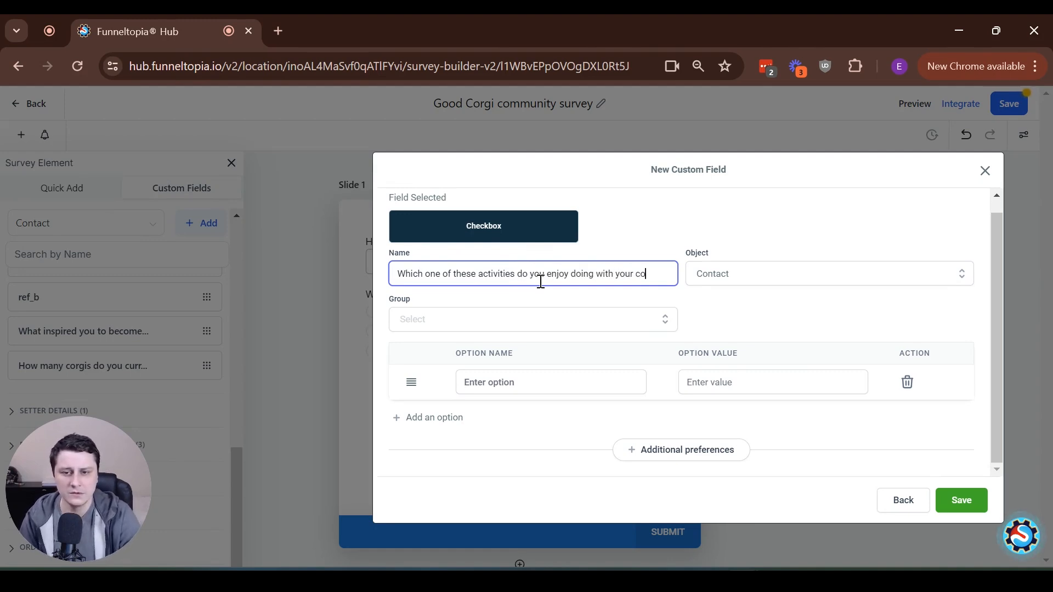
{"action": "type", "text": "? (check any that apply"}
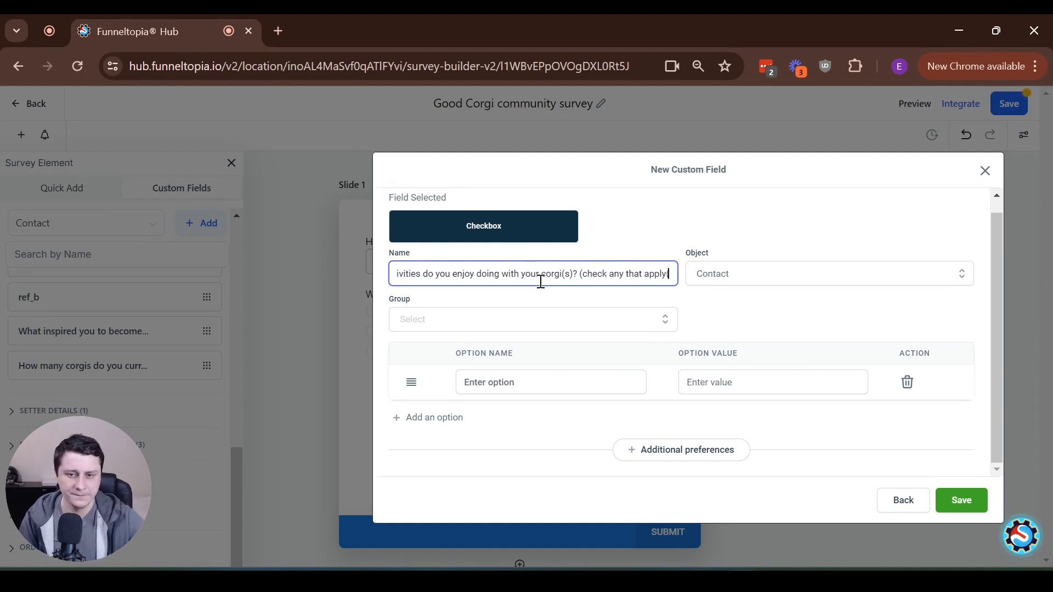
{"action": "type", "text": ")"}
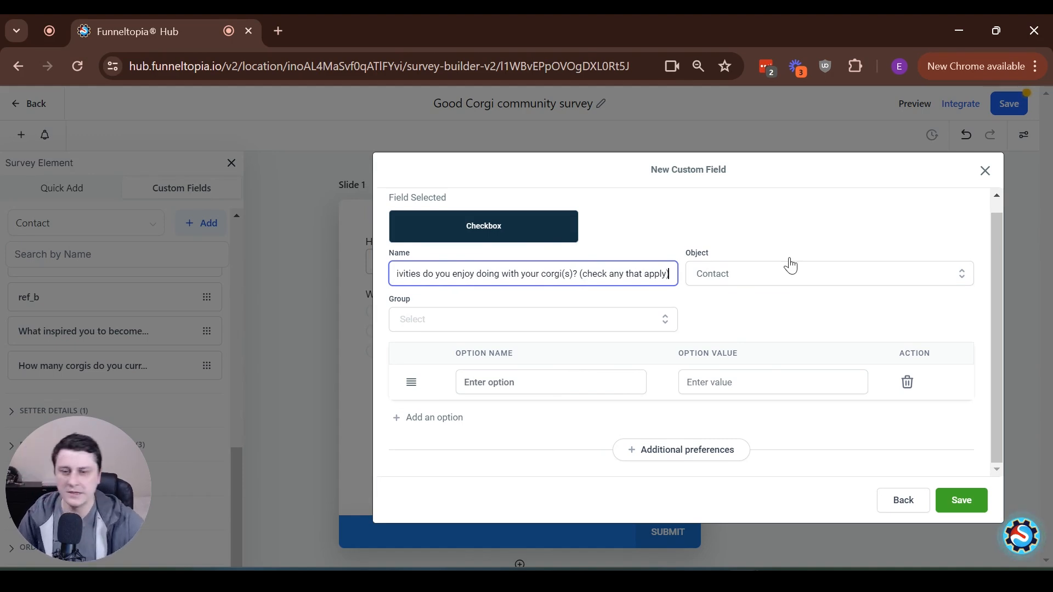
Enter "Walking/hiking" and "Playing fetch or other games" as the first two options of the checkbox field
{"action": "left_click", "coordinate": [513, 395]}
{"action": "type", "text": "Walking/hiking"}
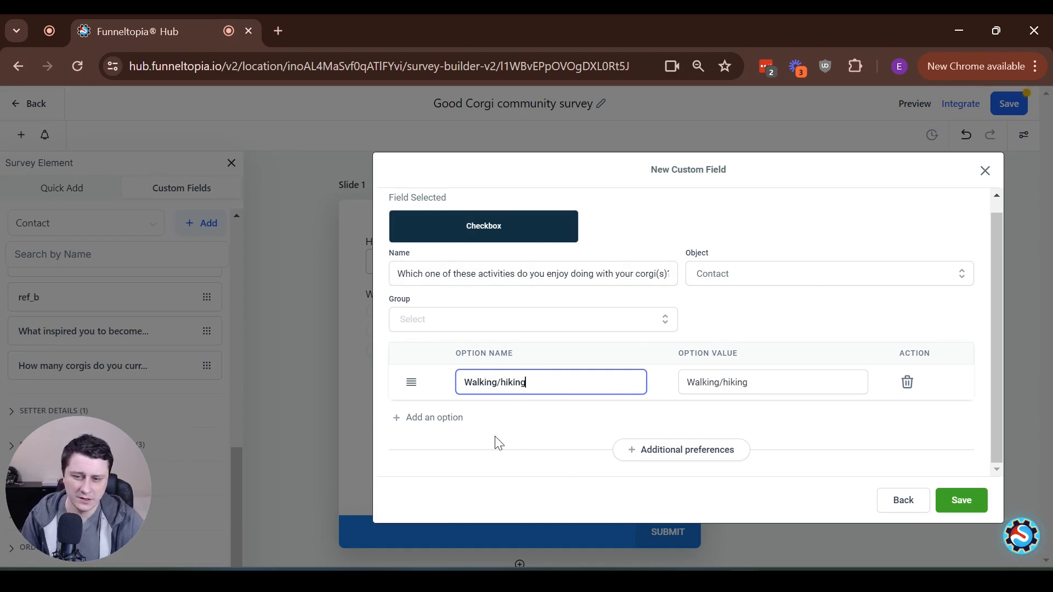
{"action": "left_click", "coordinate": [433, 419]}
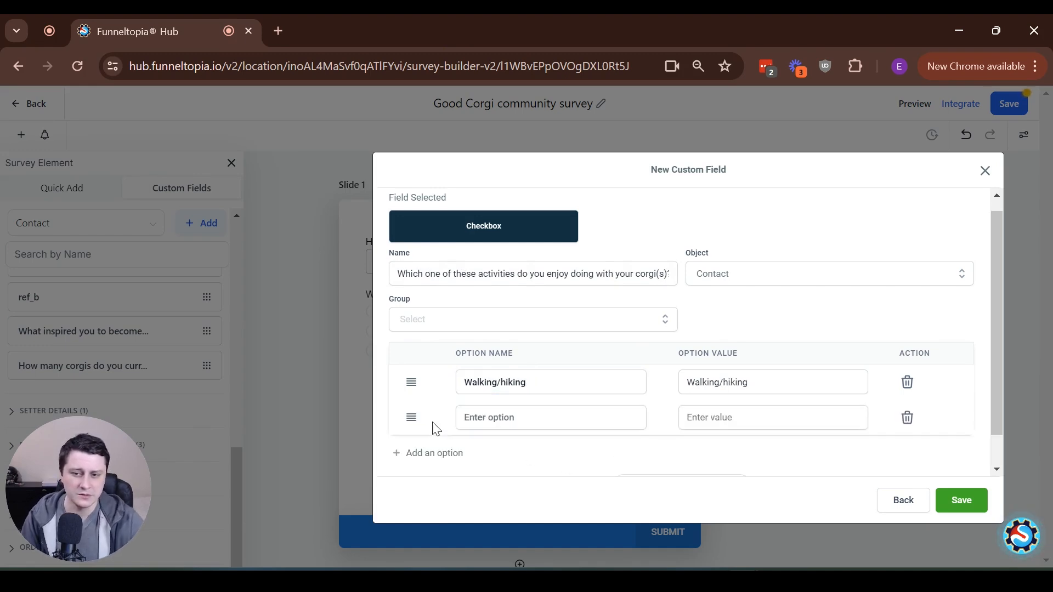
{"action": "left_click", "coordinate": [502, 414]}
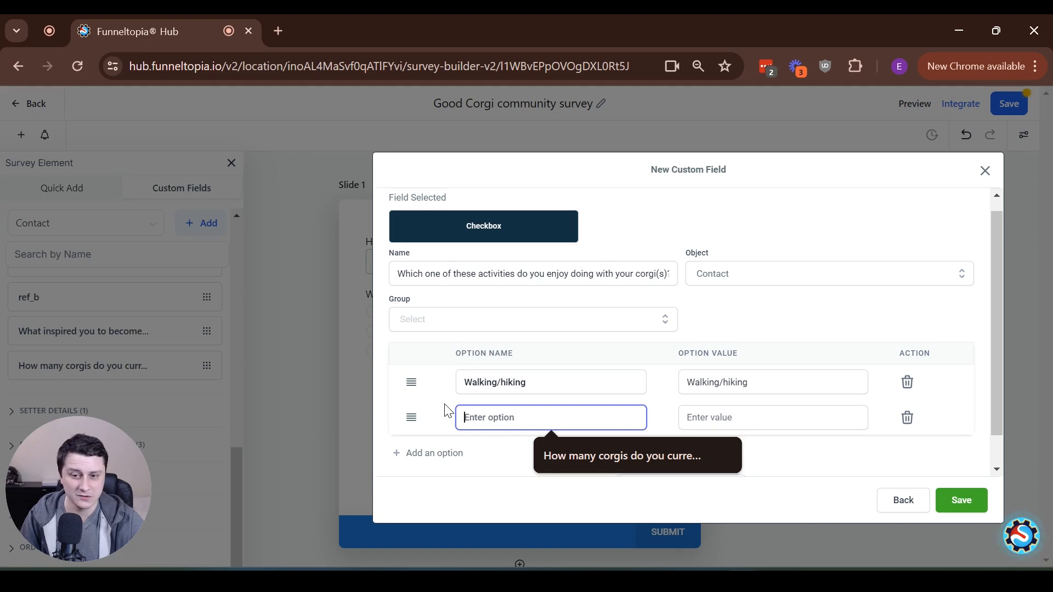
{"action": "type", "text": "Playing fetch or other games"}
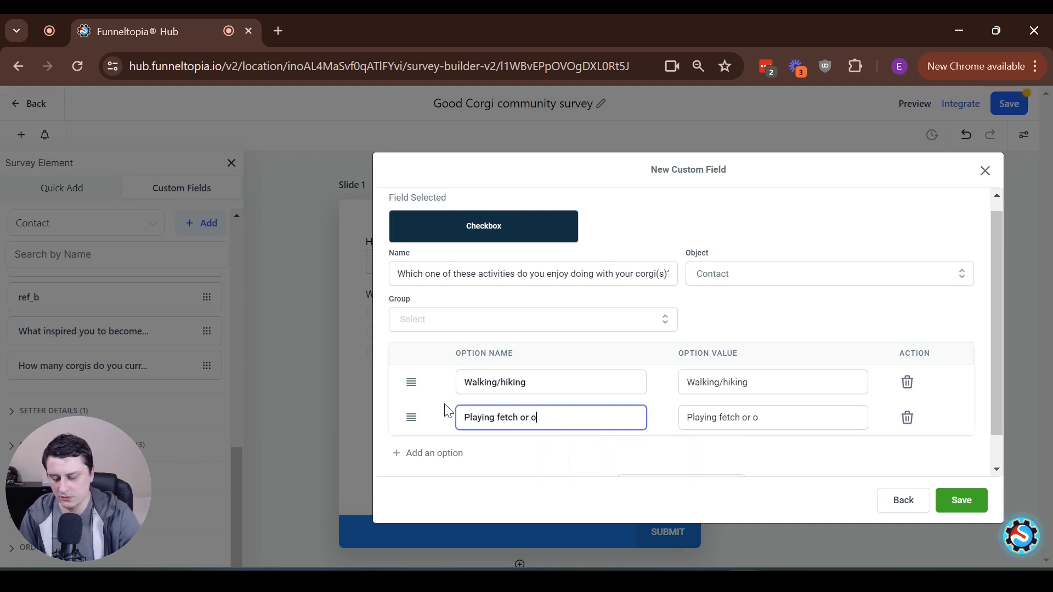
Add "Training and learning new tricks" and "Cuddling and relaxing at home" as the third and fourth checkbox options
{"action": "left_click", "coordinate": [446, 454]}
{"action": "left_click", "coordinate": [500, 452]}
{"action": "type", "text": "Training and learning new tric"}
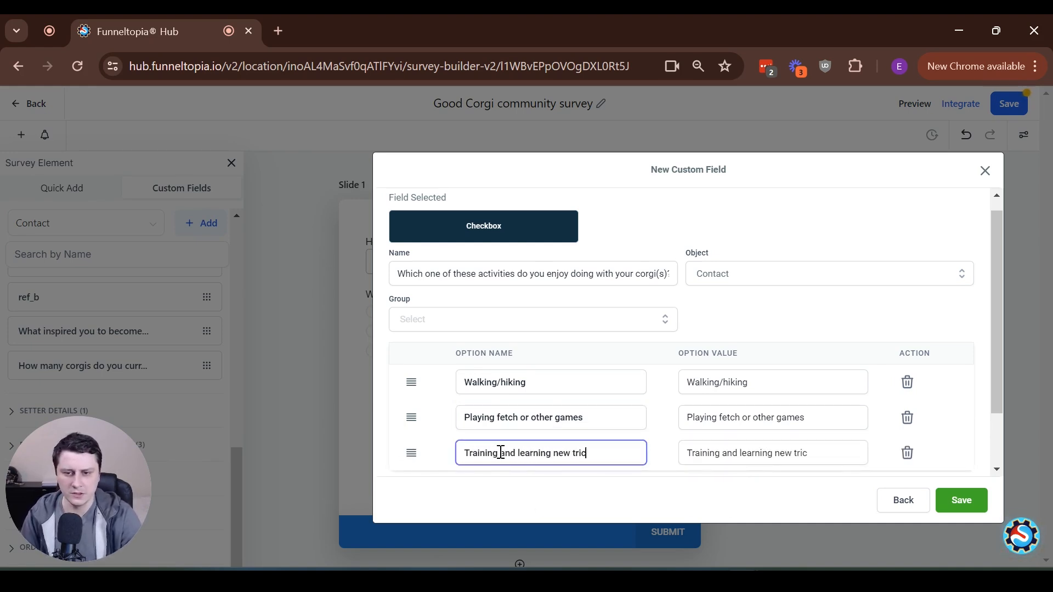
{"action": "scroll", "coordinate": [500, 453], "scroll_direction": "down", "scroll_amount": 2}
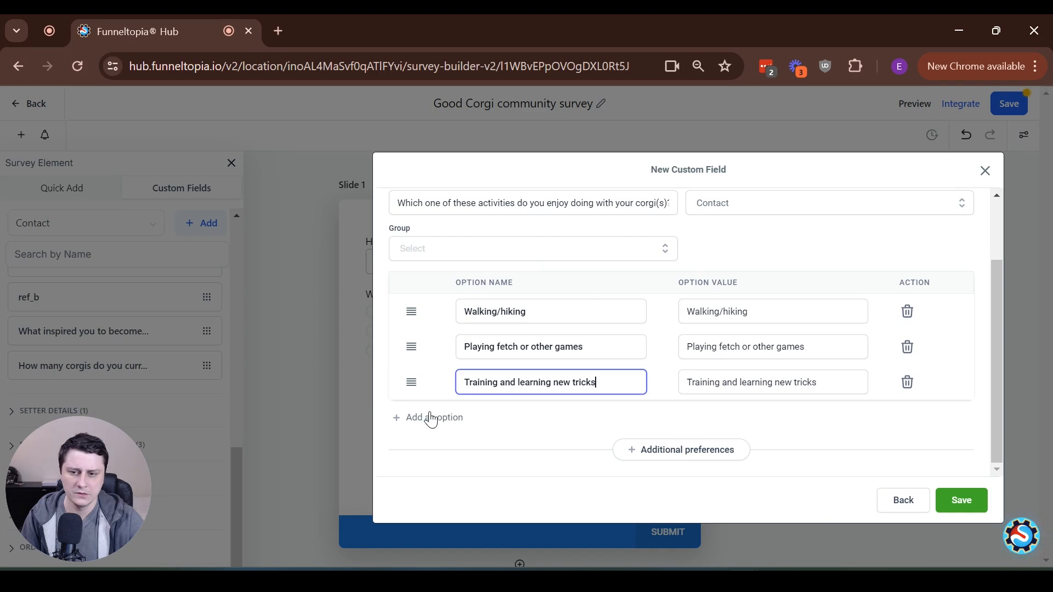
{"action": "left_click", "coordinate": [431, 418]}
{"action": "left_click", "coordinate": [546, 418]}
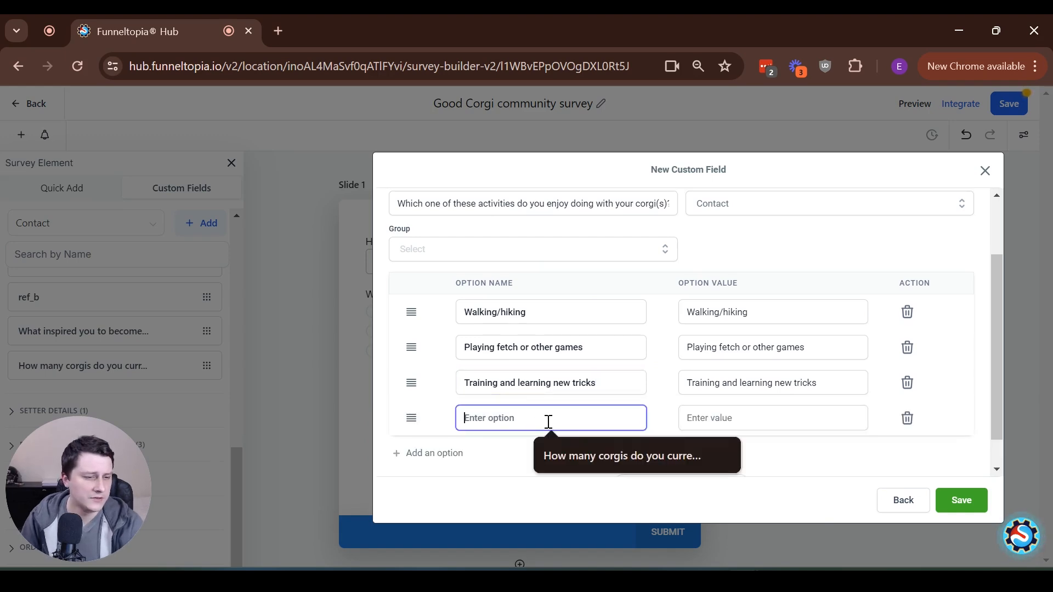
{"action": "type", "text": "Cuddling and relaxing at home"}
{"action": "scroll", "coordinate": [606, 437], "scroll_direction": "down", "scroll_amount": 1}
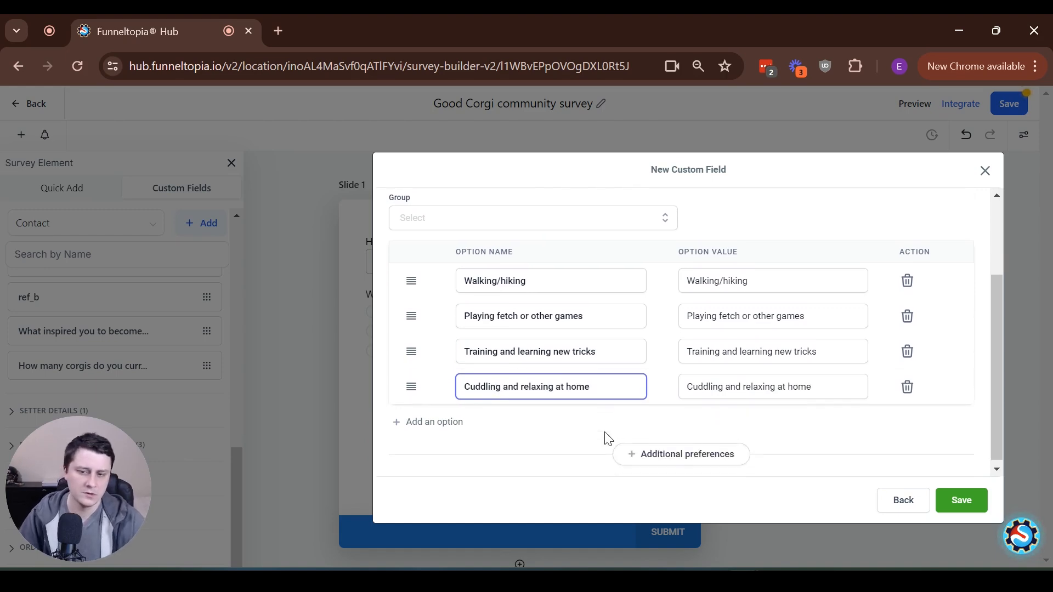
Assign the checkbox field to the Additional Info group and save it
{"action": "left_click", "coordinate": [944, 499]}
{"action": "scroll", "coordinate": [489, 362], "scroll_direction": "up", "scroll_amount": 3}
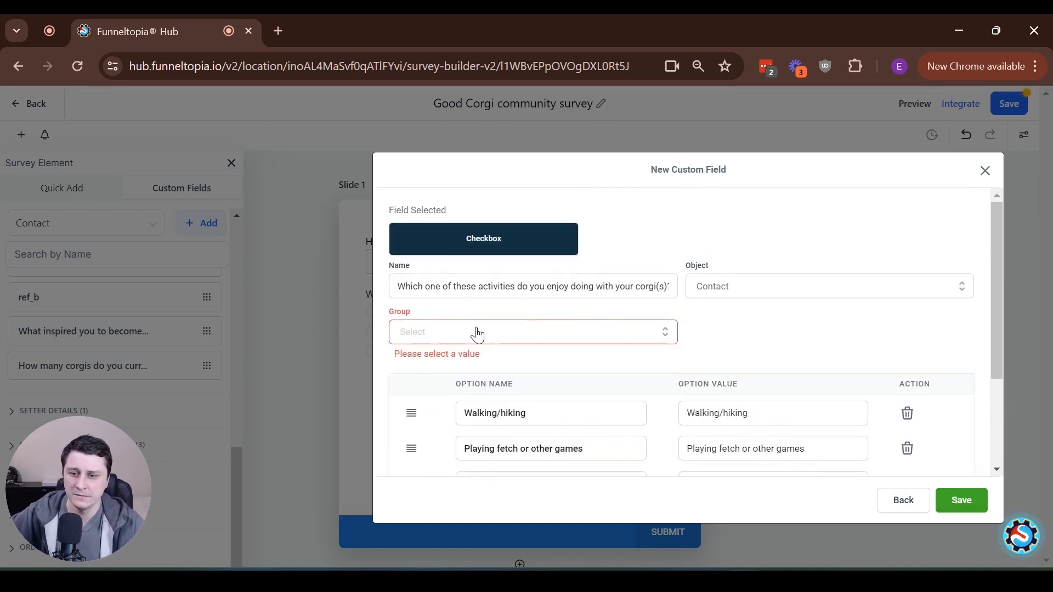
{"action": "left_click", "coordinate": [477, 333]}
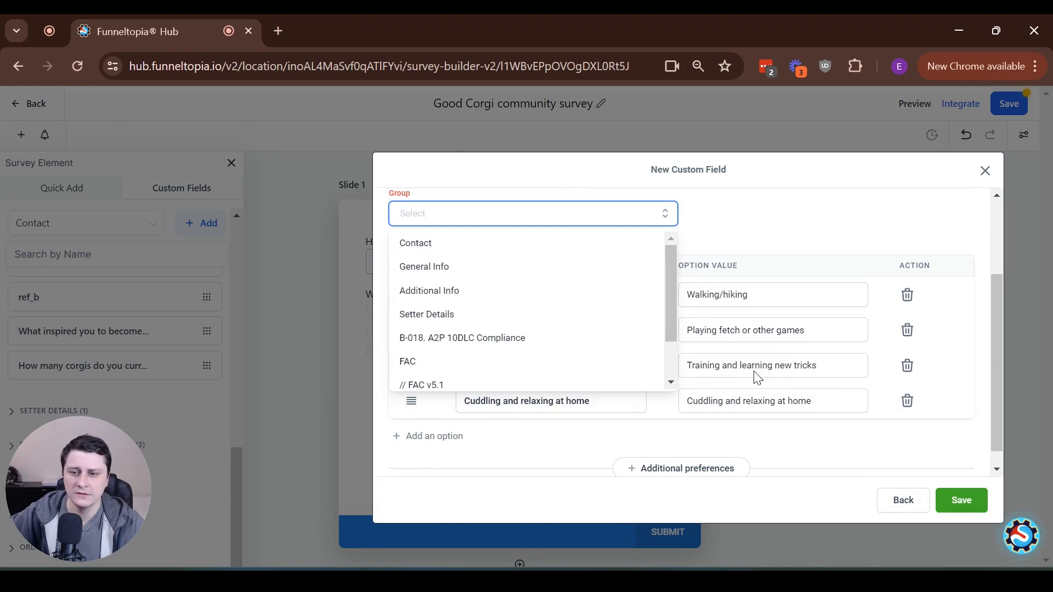
{"action": "left_click", "coordinate": [498, 290]}
{"action": "scroll", "coordinate": [699, 416], "scroll_direction": "up", "scroll_amount": 2}
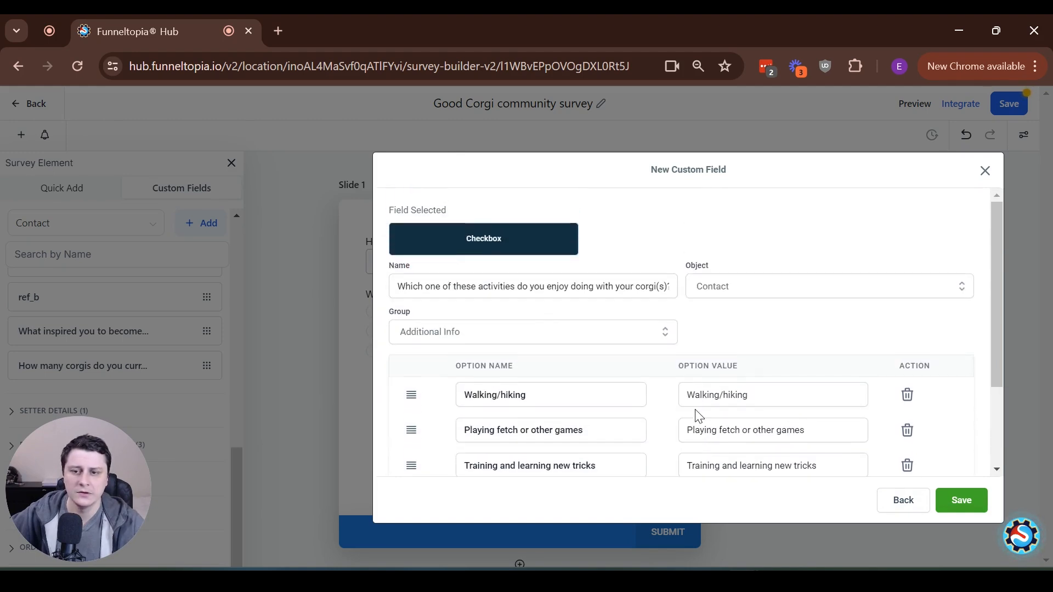
{"action": "scroll", "coordinate": [665, 402], "scroll_direction": "down", "scroll_amount": 2}
{"action": "left_click", "coordinate": [965, 497]}
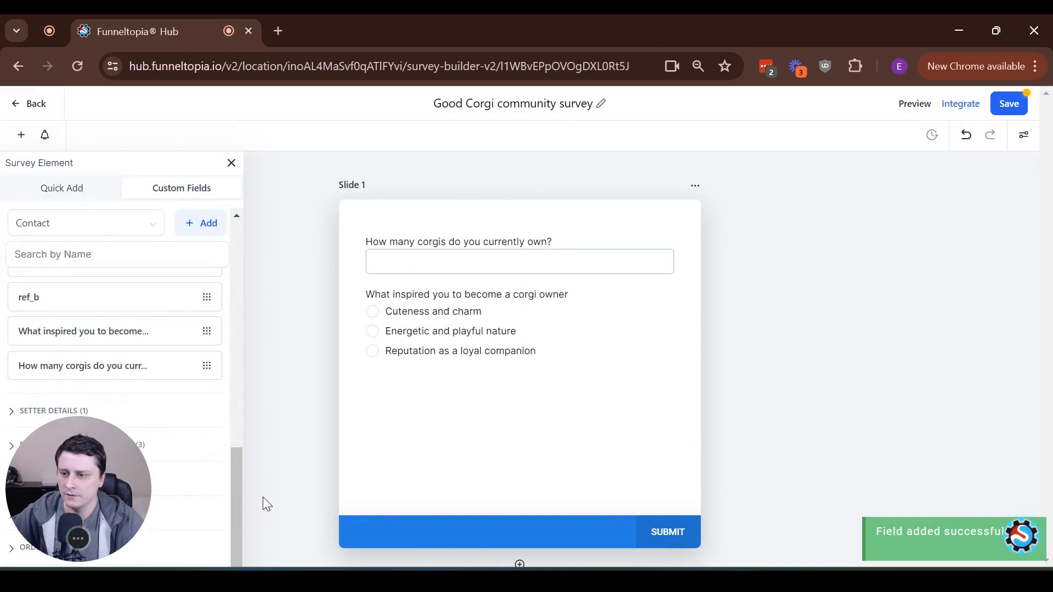
Place the "Which one of these activities" custom field from Additional Info on Slide 1, below the corgi owner inspiration question
{"action": "left_click", "coordinate": [121, 378]}
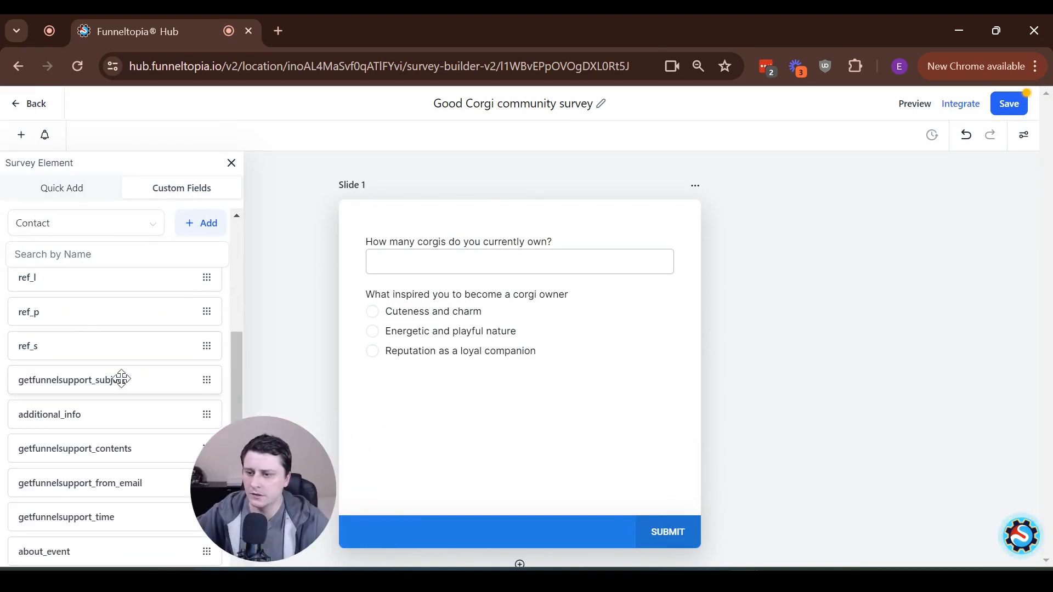
{"action": "scroll", "coordinate": [117, 380], "scroll_direction": "down", "scroll_amount": 6}
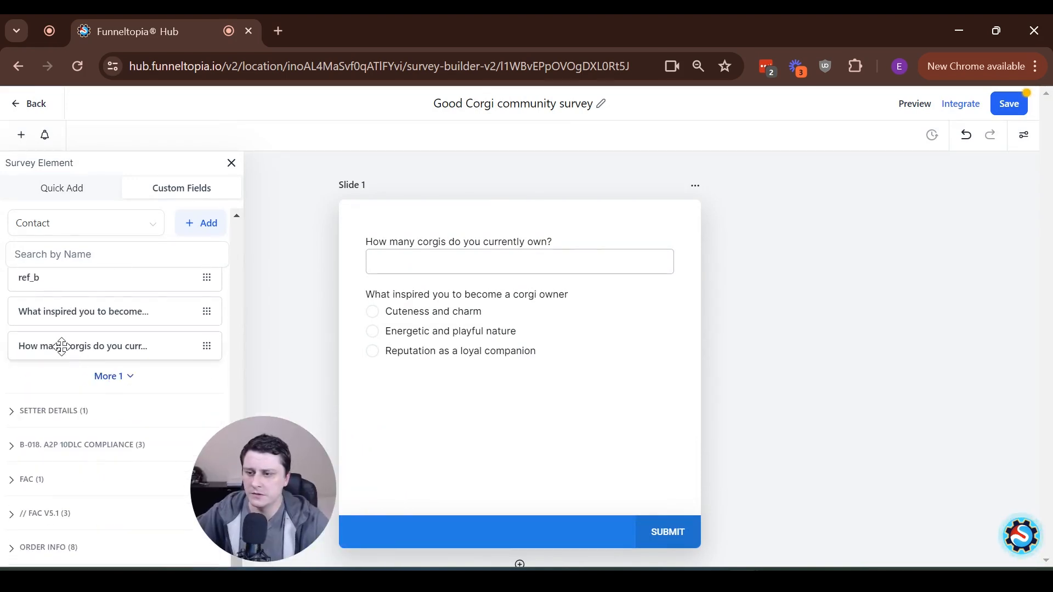
{"action": "left_click", "coordinate": [112, 378]}
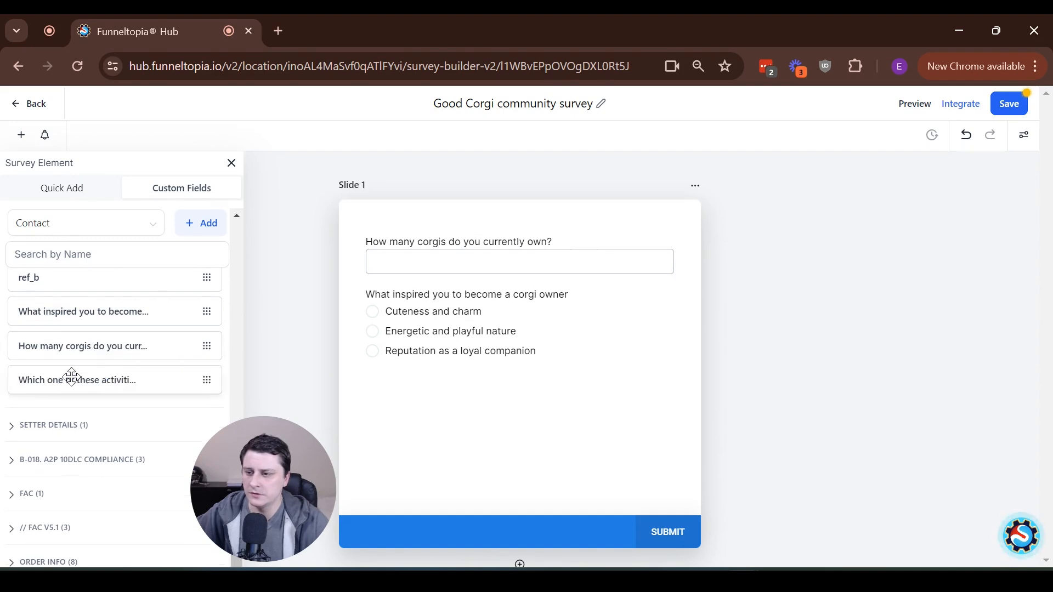
{"action": "left_click_drag", "start_coordinate": [464, 390], "coordinate": [466, 388]}
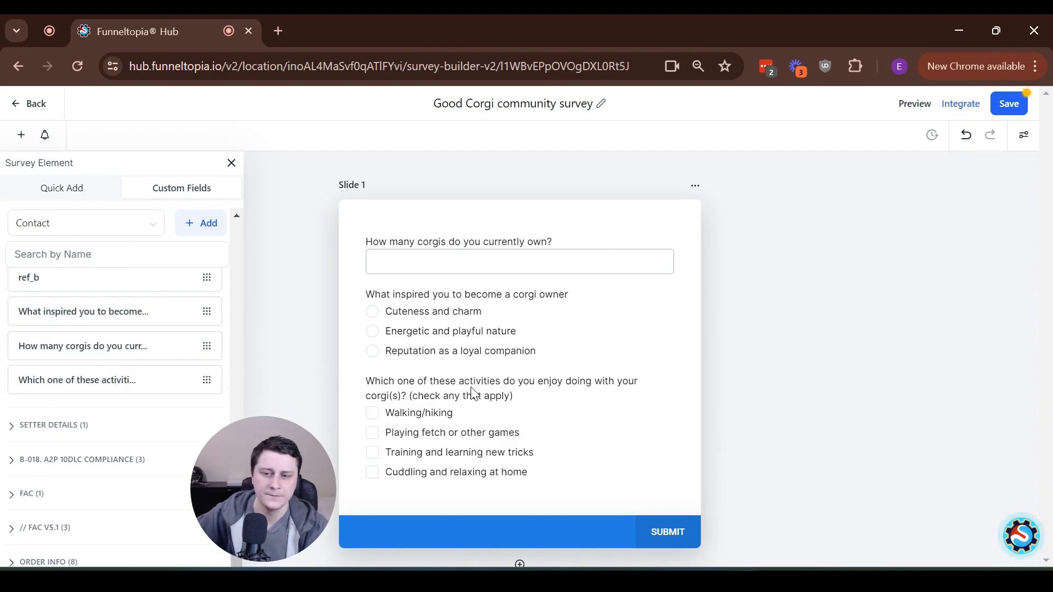
Save the survey and open its preview
{"action": "scroll", "coordinate": [425, 379], "scroll_direction": "down", "scroll_amount": 2}
{"action": "scroll", "coordinate": [398, 378], "scroll_direction": "up", "scroll_amount": 2}
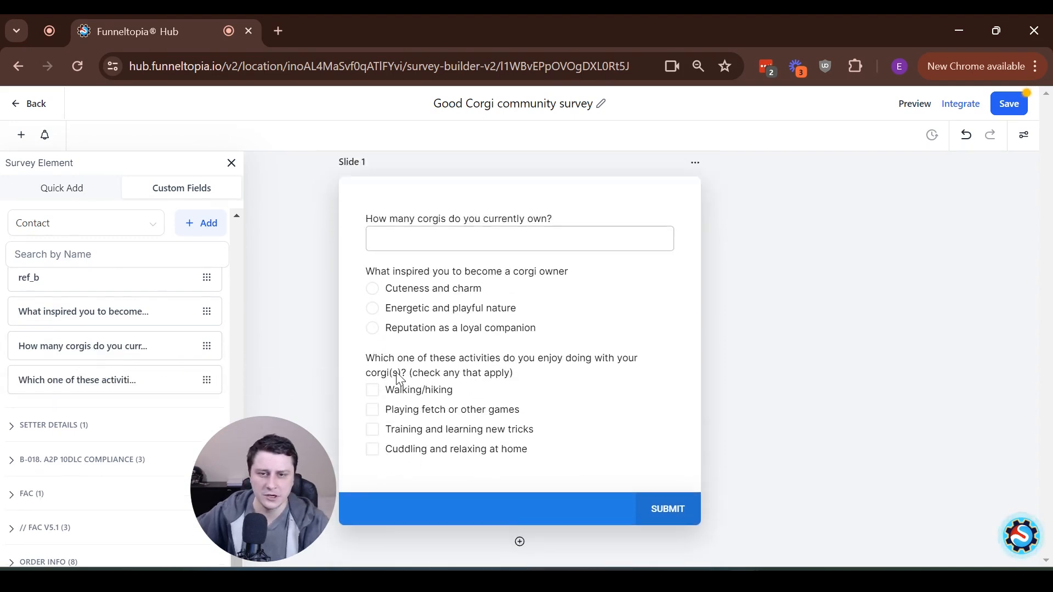
{"action": "left_click", "coordinate": [1010, 106]}
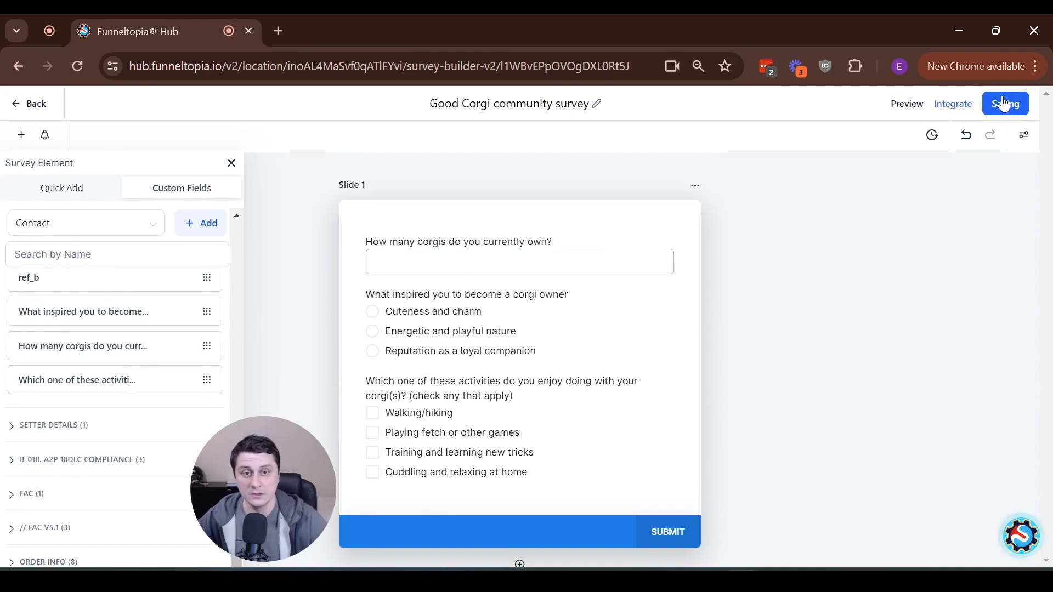
{"action": "left_click", "coordinate": [919, 107]}
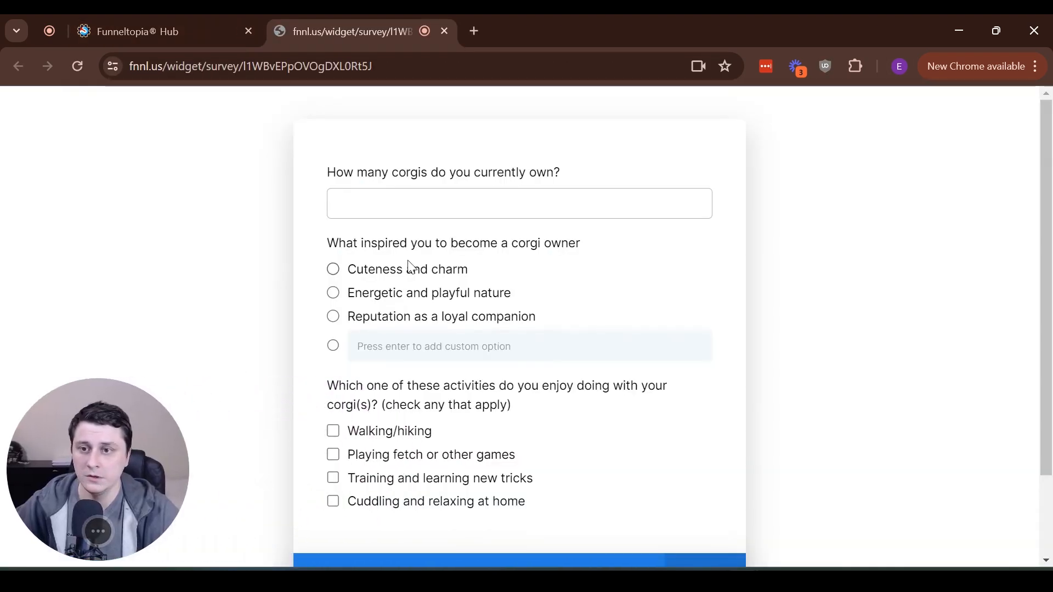
Test the corgi count question in the preview with 32323, and replace the answer with 2
{"action": "left_click", "coordinate": [377, 207]}
{"action": "type", "text": "32323"}
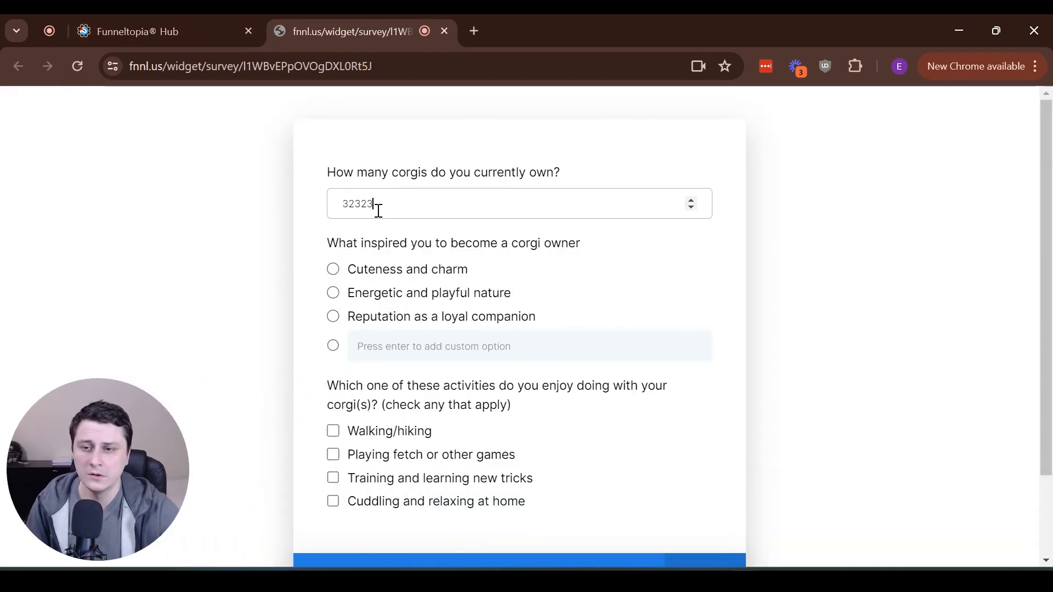
{"action": "key", "text": "ctrl+a"}
{"action": "key", "text": "BackSpace"}
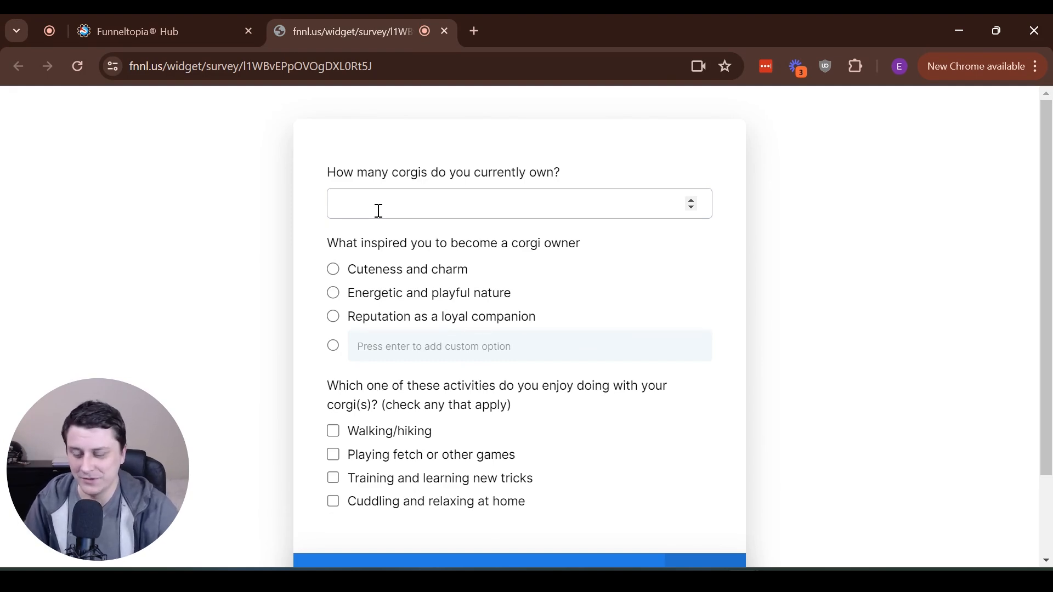
{"action": "type", "text": "2"}
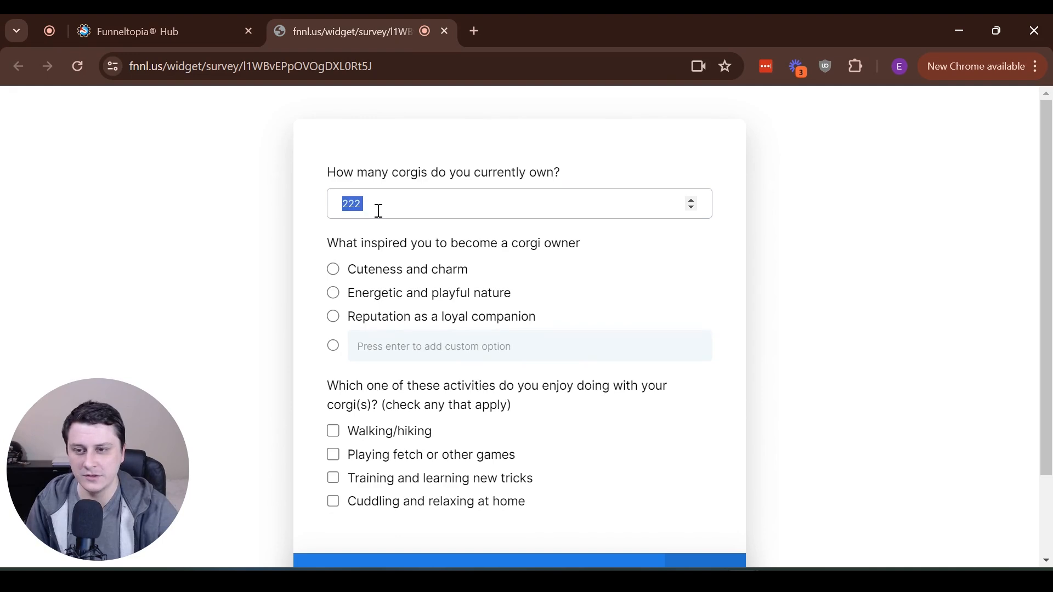
Try each inspiration choice, including the custom option, tick the first three activities in the preview, and close it
{"action": "left_click", "coordinate": [333, 269]}
{"action": "left_click", "coordinate": [334, 294]}
{"action": "left_click", "coordinate": [333, 317]}
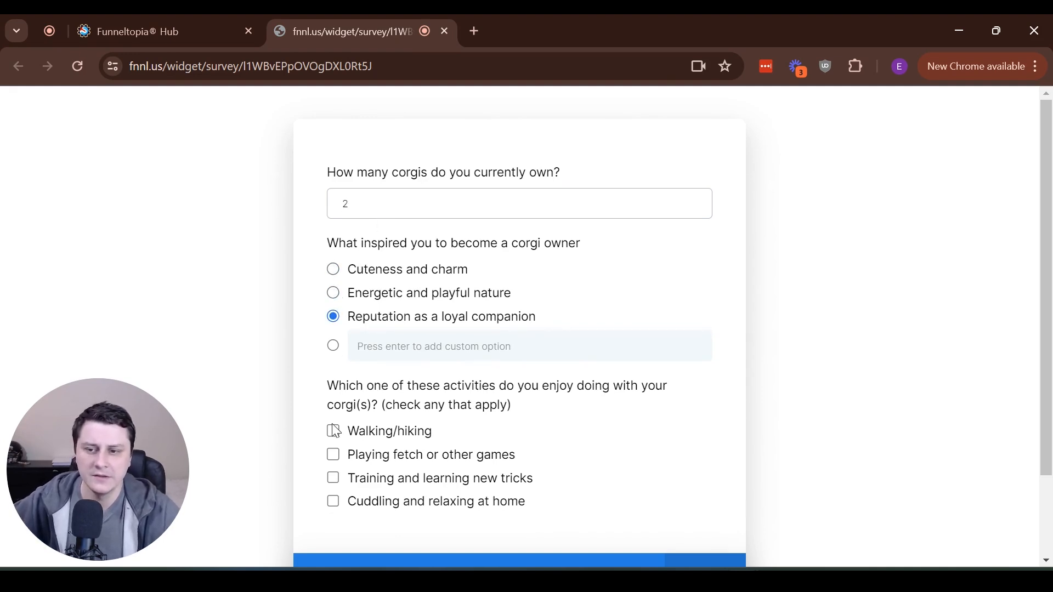
{"action": "left_click", "coordinate": [333, 478]}
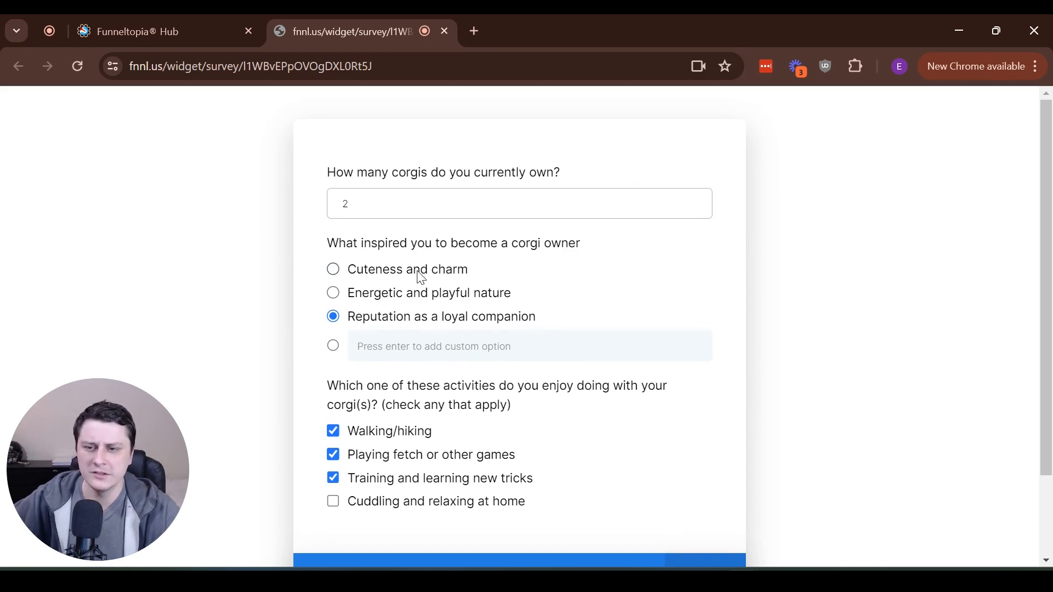
{"action": "left_click", "coordinate": [463, 342]}
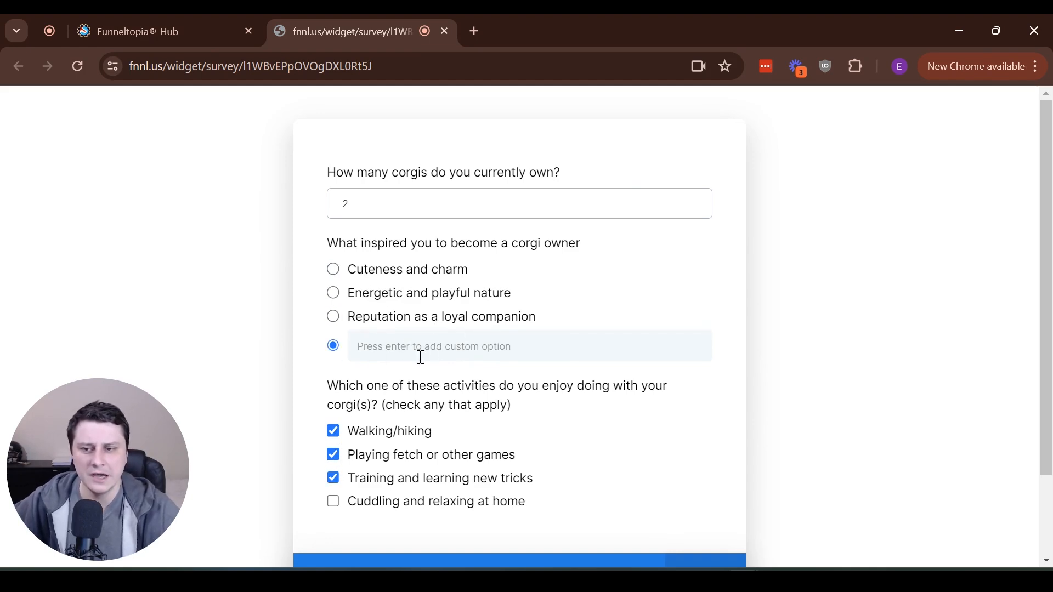
{"action": "scroll", "coordinate": [565, 401], "scroll_direction": "down", "scroll_amount": 2}
{"action": "scroll", "coordinate": [455, 409], "scroll_direction": "up", "scroll_amount": 2}
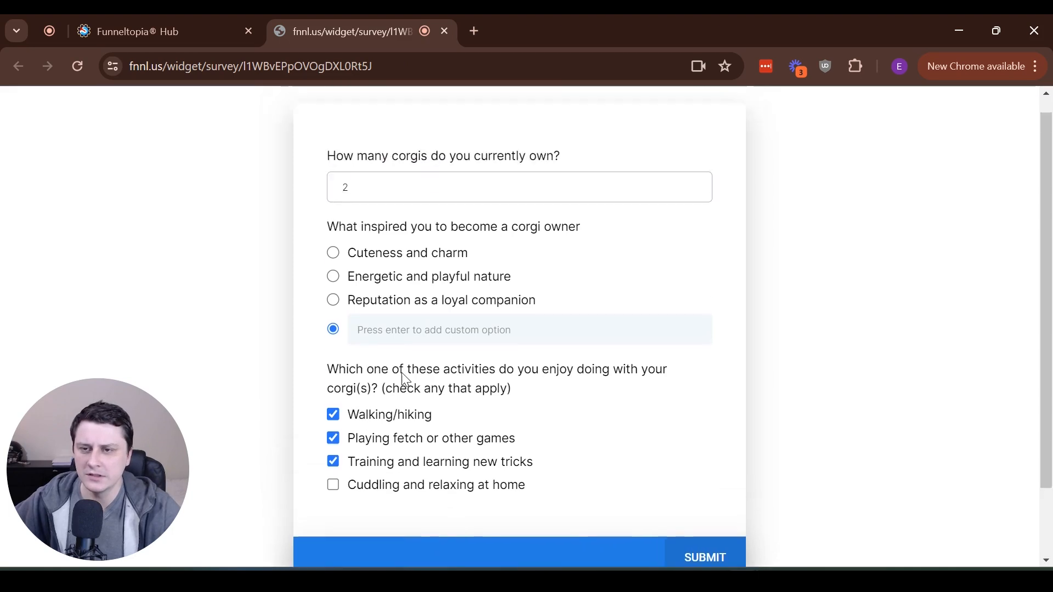
{"action": "left_click", "coordinate": [445, 31]}
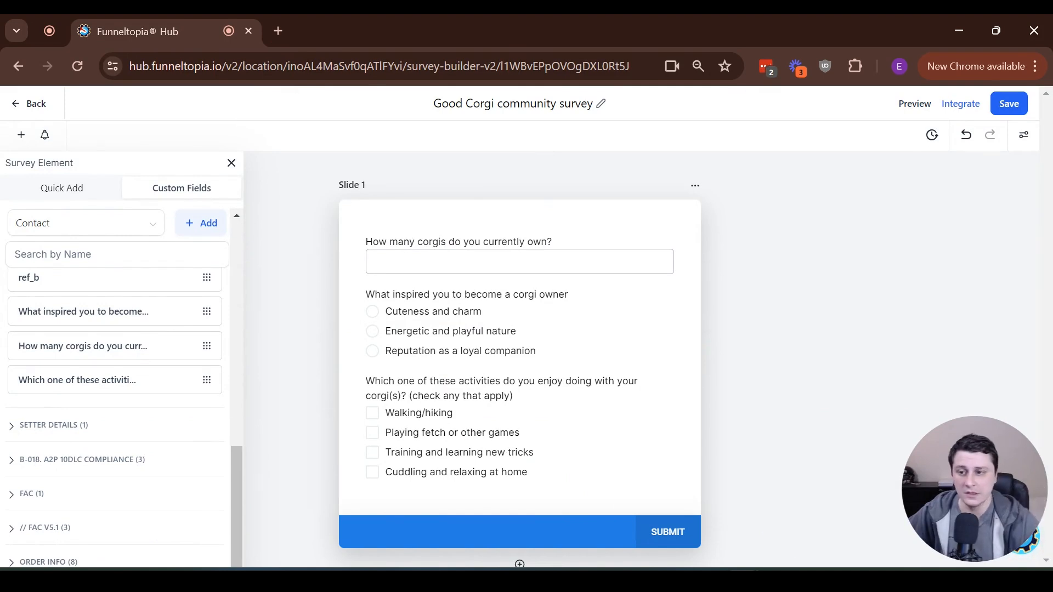
Set up a Radio Select field in Additional Info named "What improvements or additions would you like to see on our platform to better serve corgi owners?"
{"action": "left_click", "coordinate": [194, 225]}
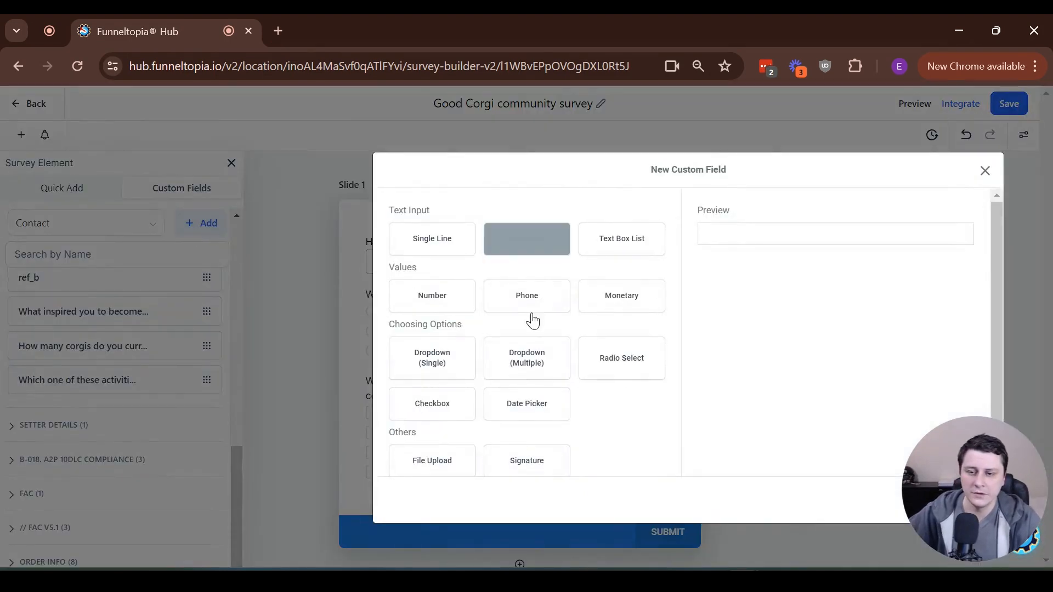
{"action": "left_click", "coordinate": [654, 359]}
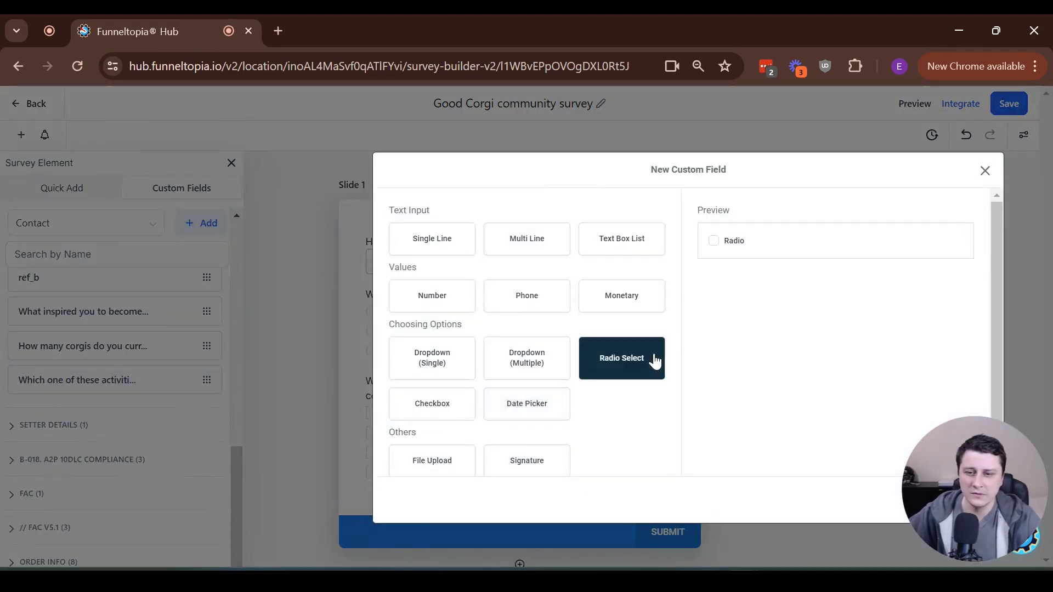
{"action": "left_click", "coordinate": [982, 506]}
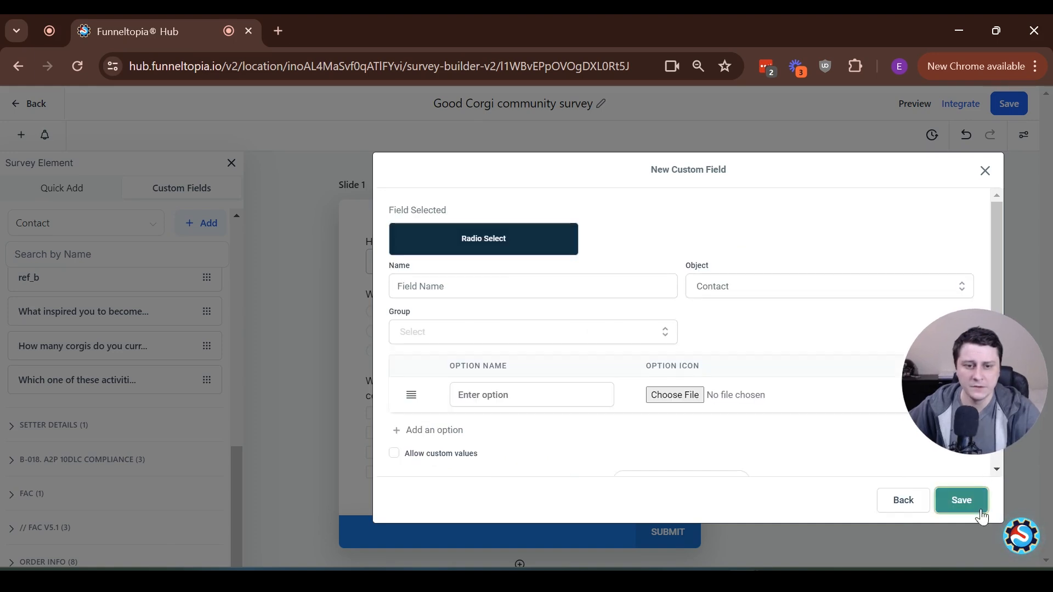
{"action": "left_click", "coordinate": [442, 275]}
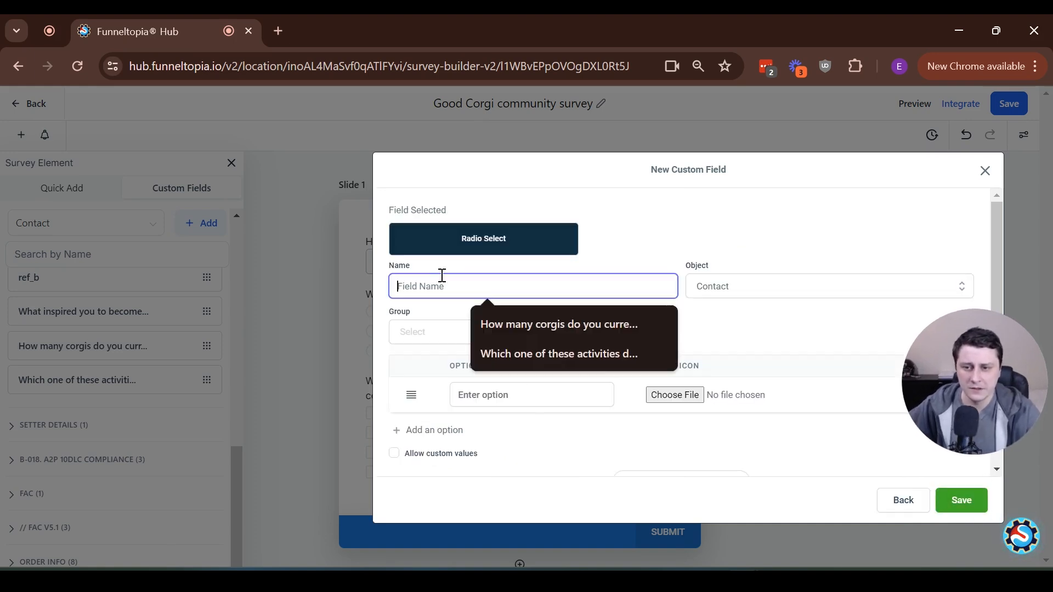
{"action": "type", "text": "What improvements or additions would you like to see on y"}
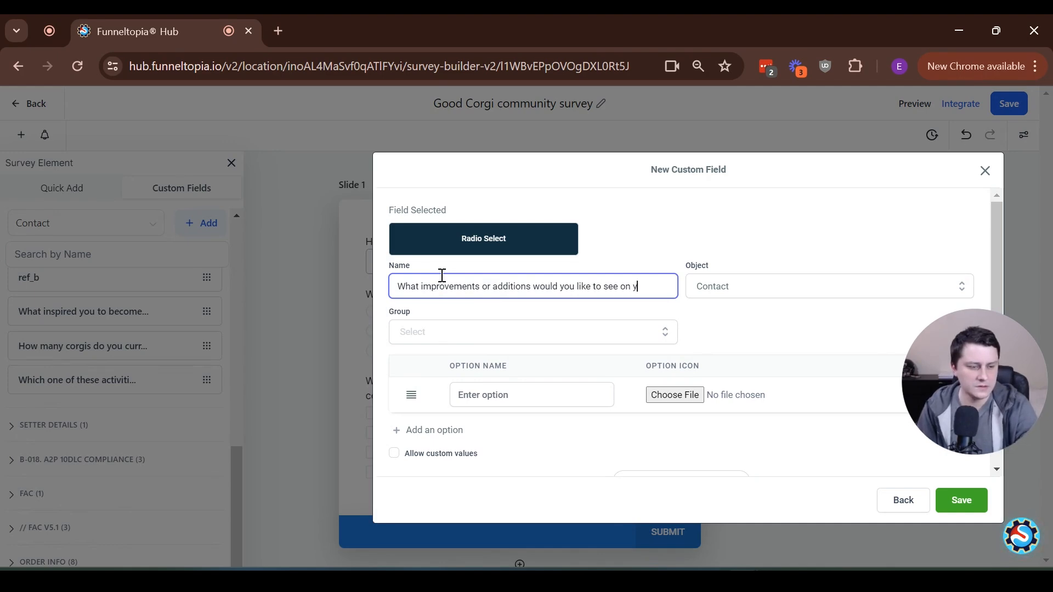
{"action": "type", "text": "tform"}
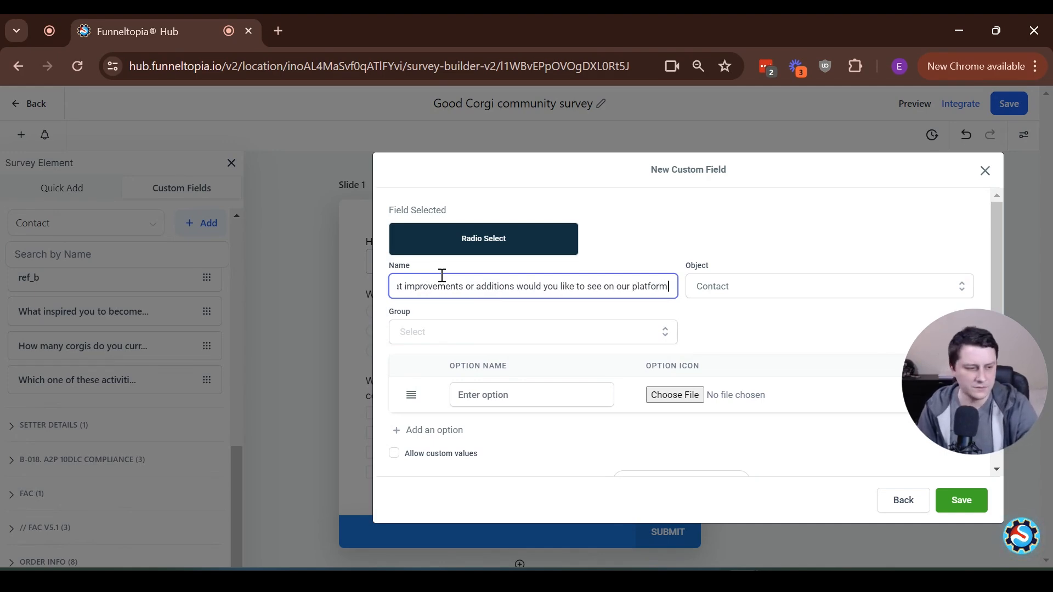
{"action": "type", "text": " to better serve"}
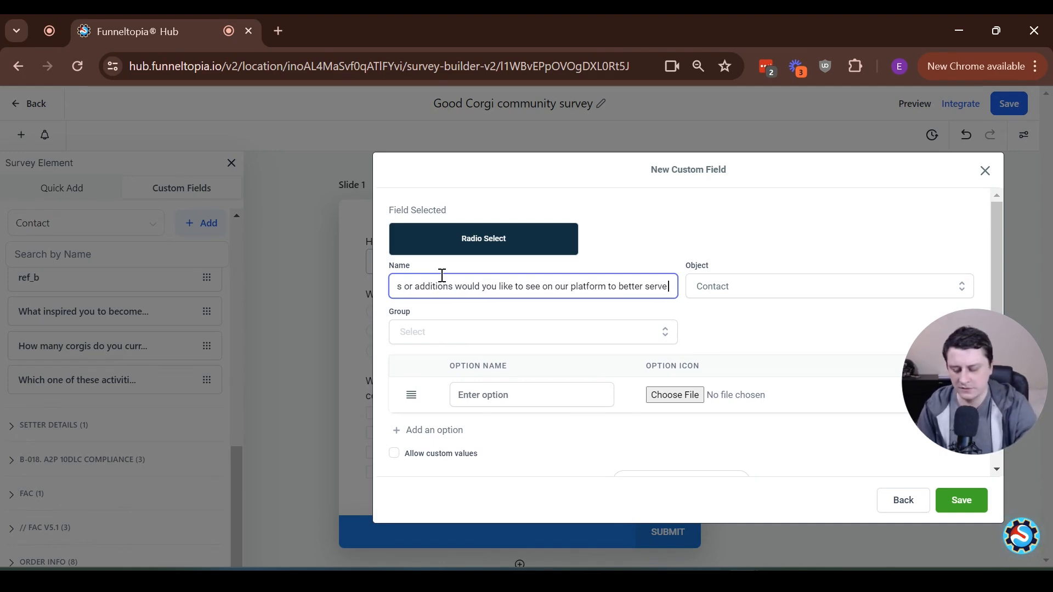
{"action": "type", "text": " corgi owners?"}
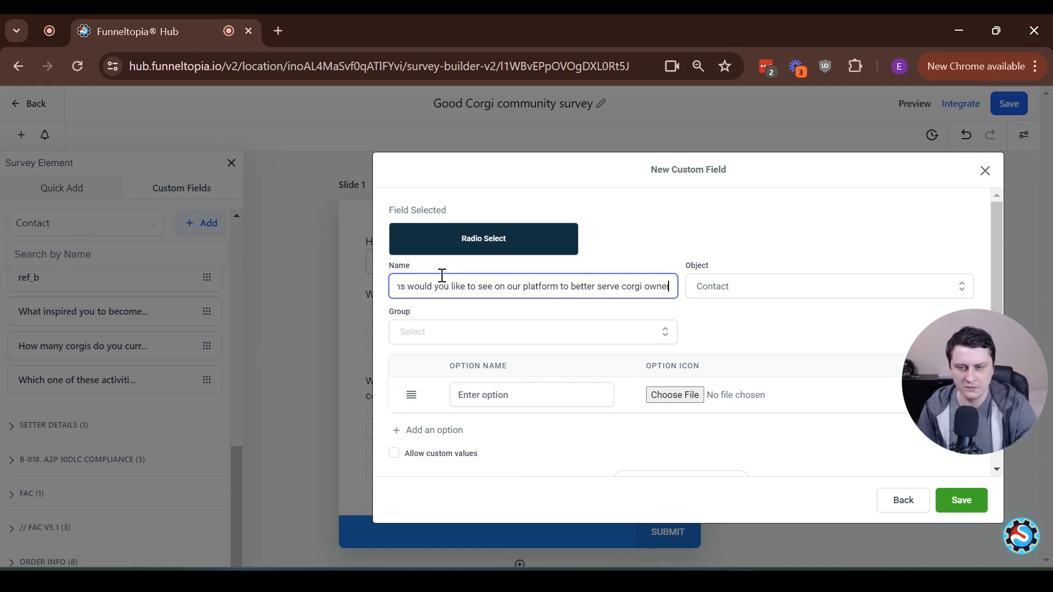
{"action": "left_click", "coordinate": [517, 334]}
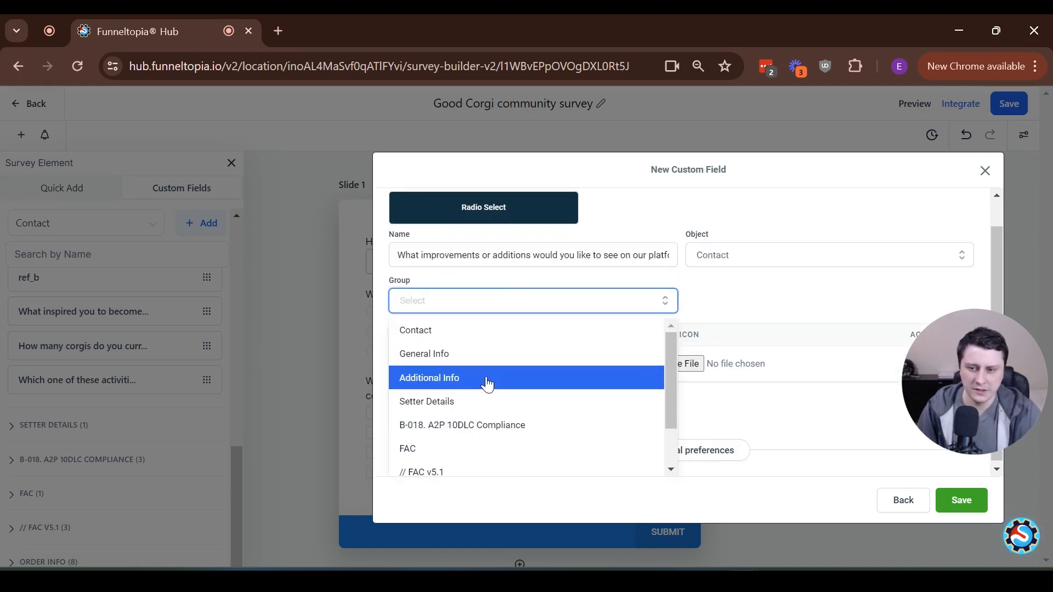
{"action": "left_click", "coordinate": [490, 378]}
Add the options "More educational content", "Exclusive discounts on corgi products", "Opportunities to connect with other corgi owners" and "Regular updates on corgi-related events"
{"action": "left_click", "coordinate": [486, 364]}
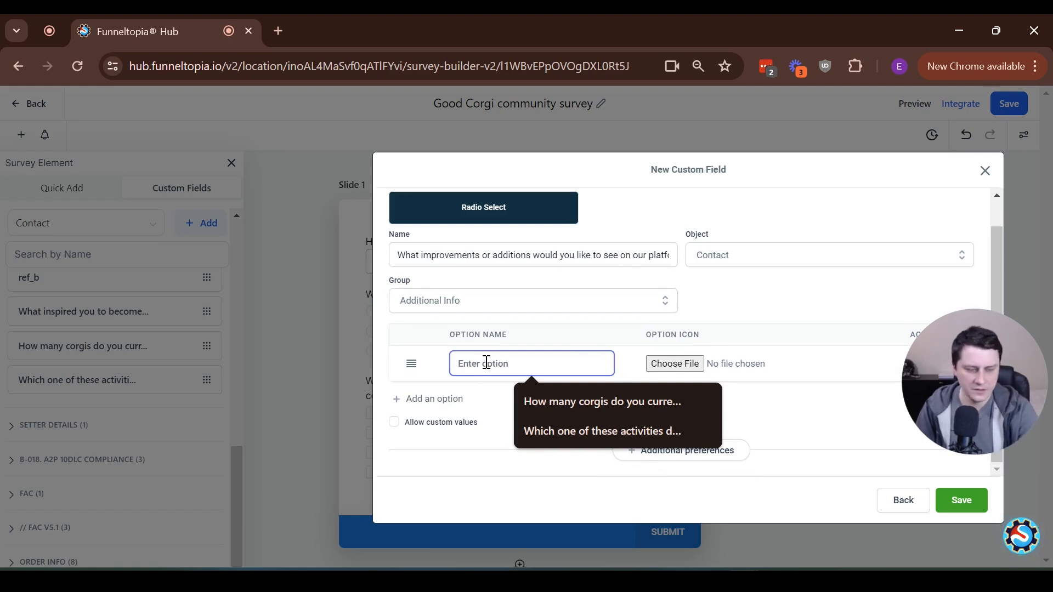
{"action": "type", "text": "More educational content"}
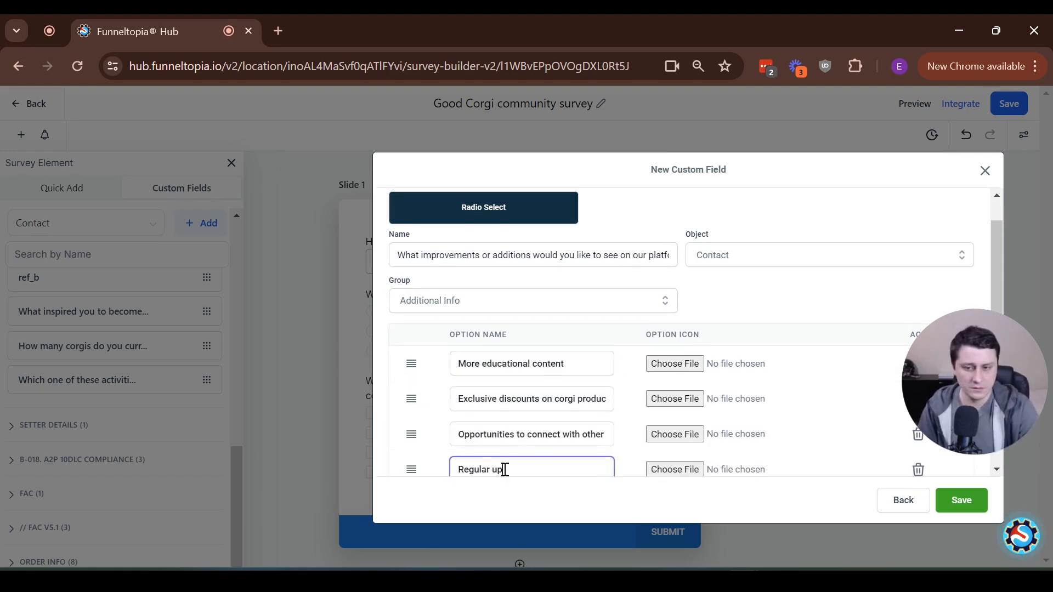
{"action": "type", "text": "dates on corgi"}
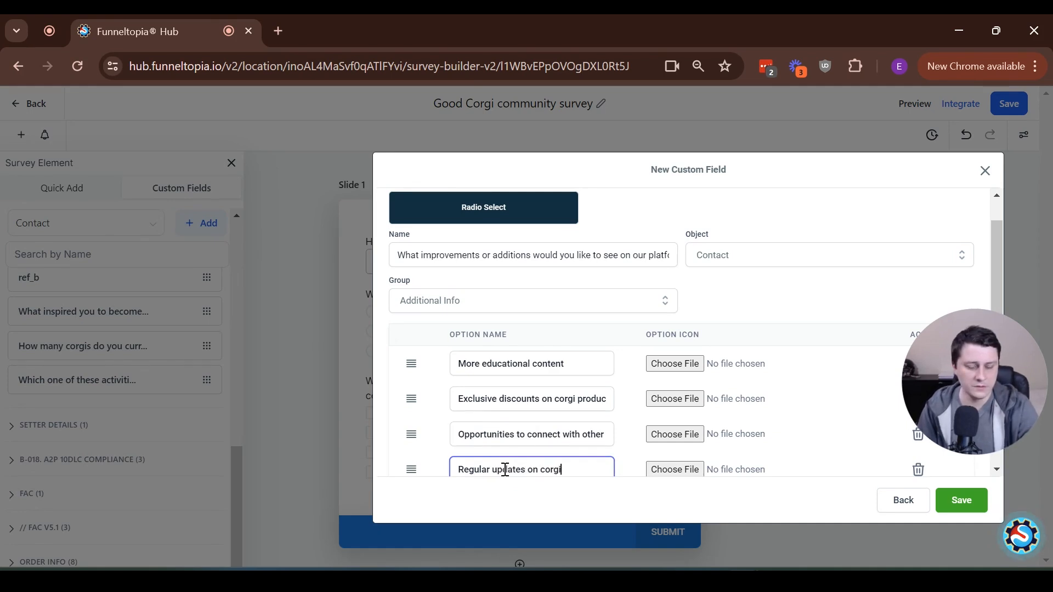
{"action": "type", "text": "-related events"}
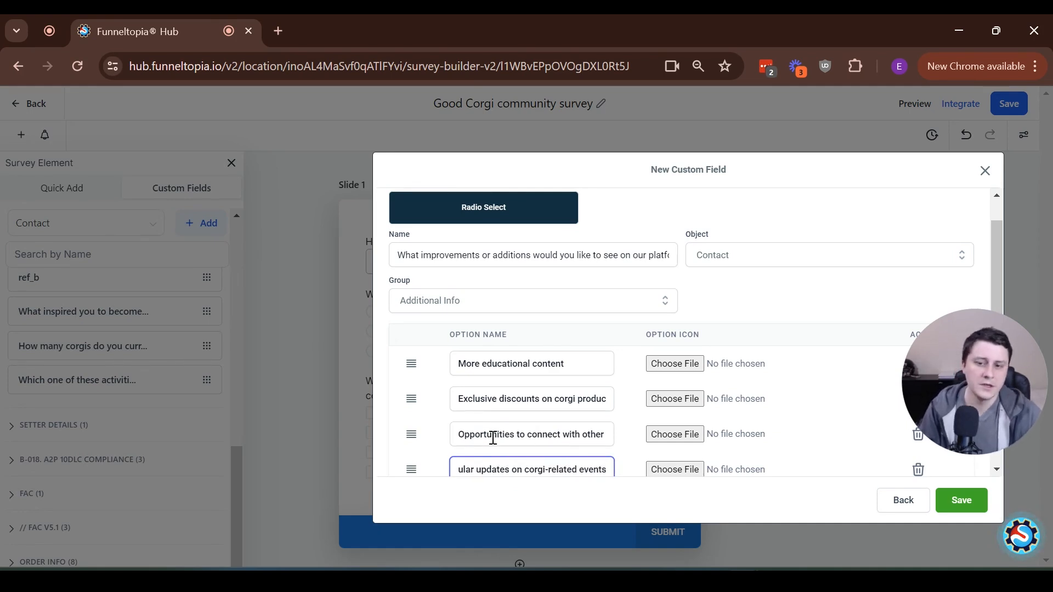
Allow custom values for the improvements question, and save the new field and the survey
{"action": "scroll", "coordinate": [494, 438], "scroll_direction": "down", "scroll_amount": 2}
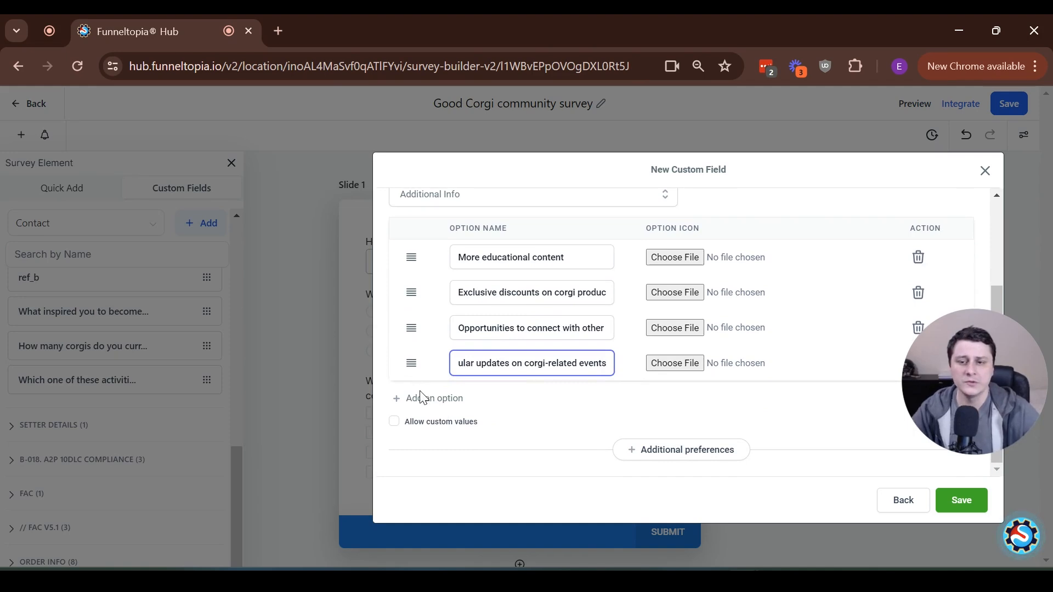
{"action": "left_click", "coordinate": [404, 427]}
{"action": "left_click", "coordinate": [392, 423]}
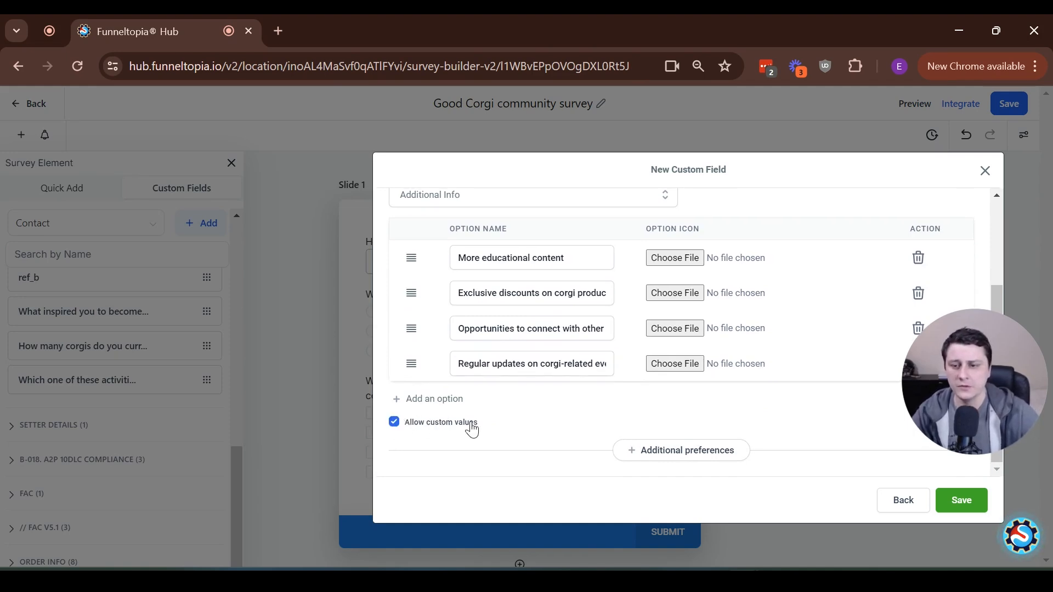
{"action": "left_click", "coordinate": [963, 500]}
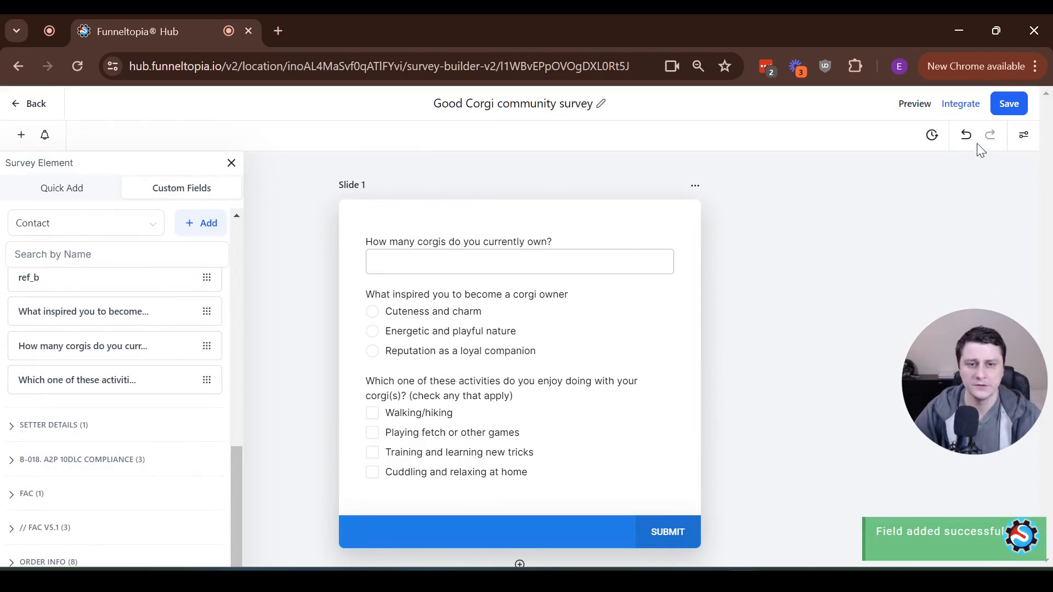
{"action": "left_click", "coordinate": [1010, 106]}
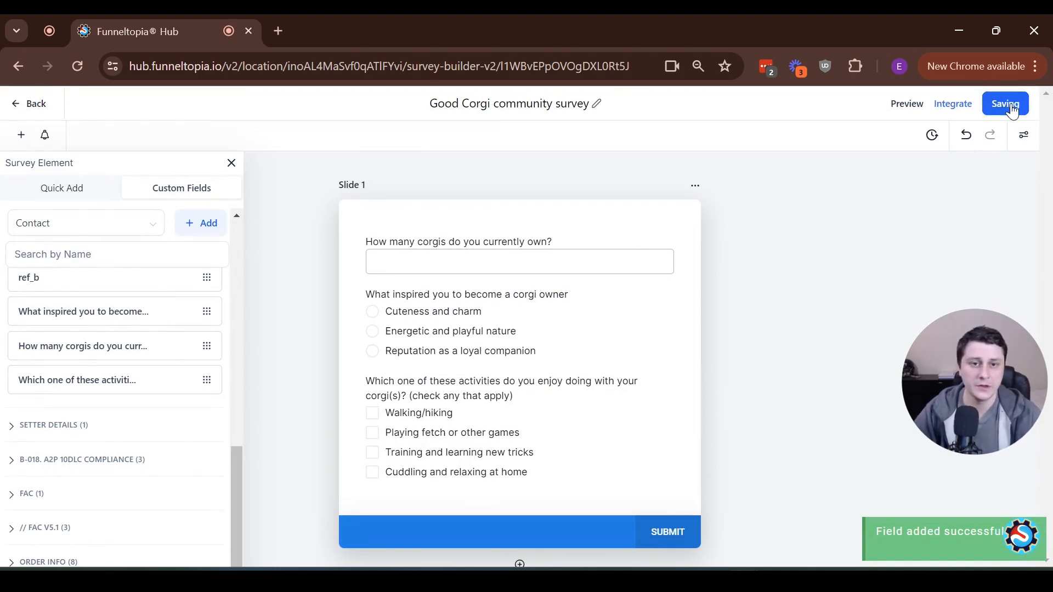
Place the "What improvements or additions" custom field on Slide 1, below the corgi activities question
{"action": "left_click", "coordinate": [123, 375]}
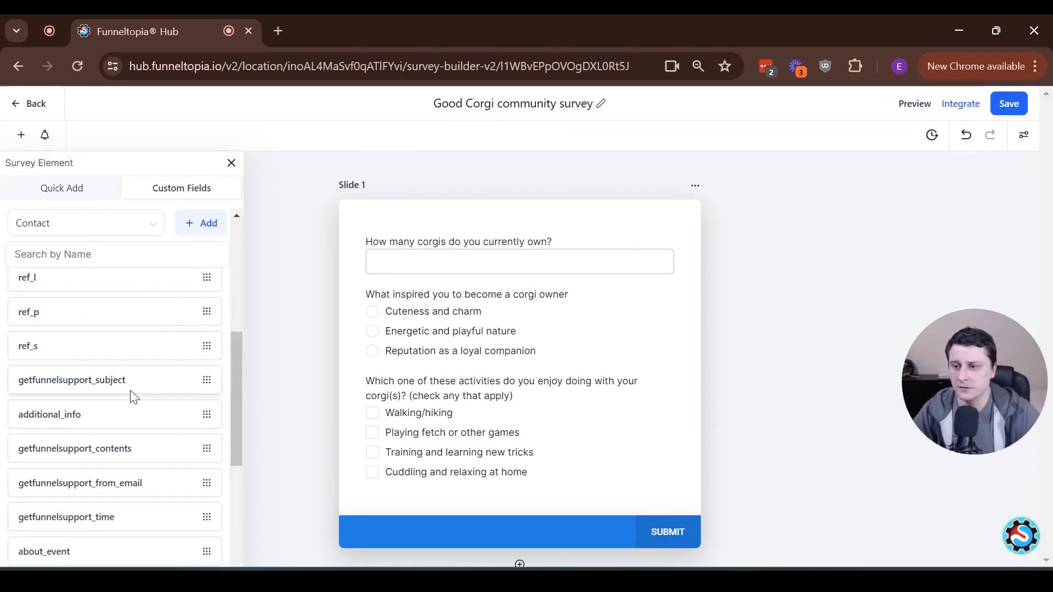
{"action": "left_click", "coordinate": [110, 376]}
{"action": "scroll", "coordinate": [102, 362], "scroll_direction": "down", "scroll_amount": 1}
{"action": "left_click_drag", "start_coordinate": [101, 362], "coordinate": [484, 496]}
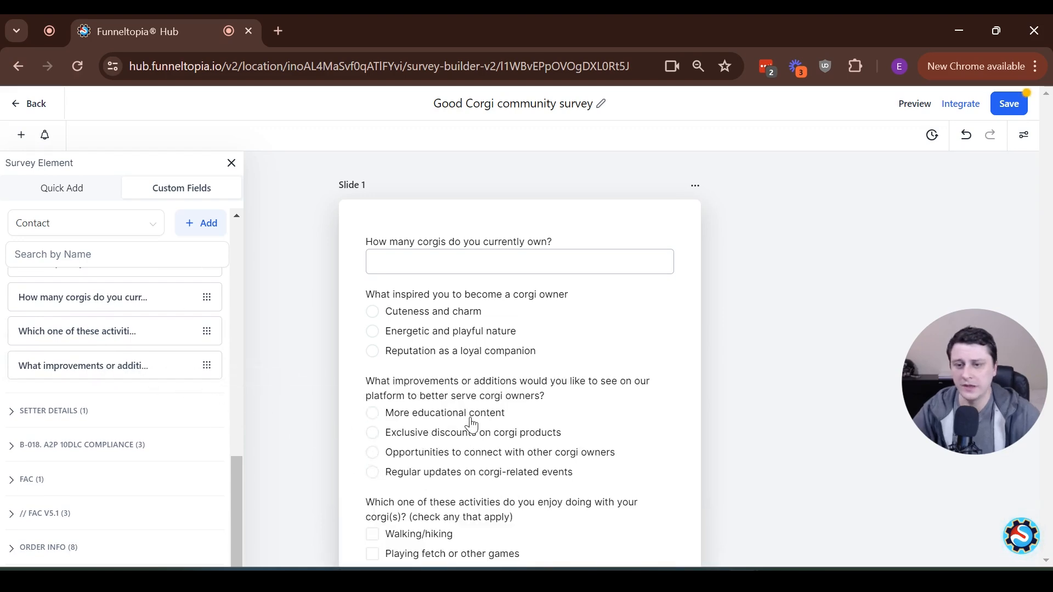
{"action": "scroll", "coordinate": [467, 416], "scroll_direction": "down", "scroll_amount": 2}
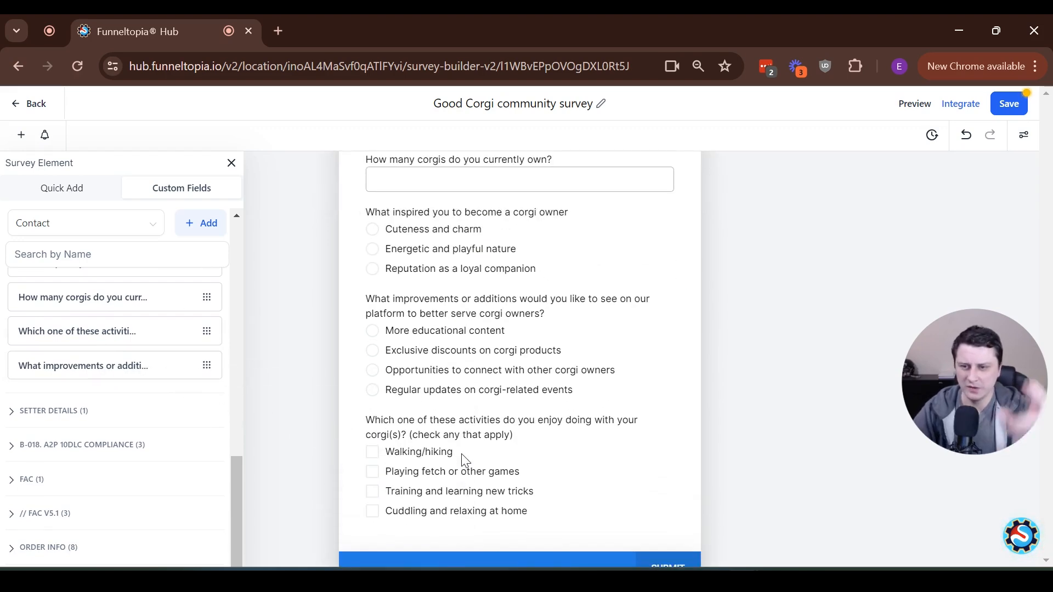
{"action": "left_click_drag", "start_coordinate": [456, 313], "coordinate": [454, 513]}
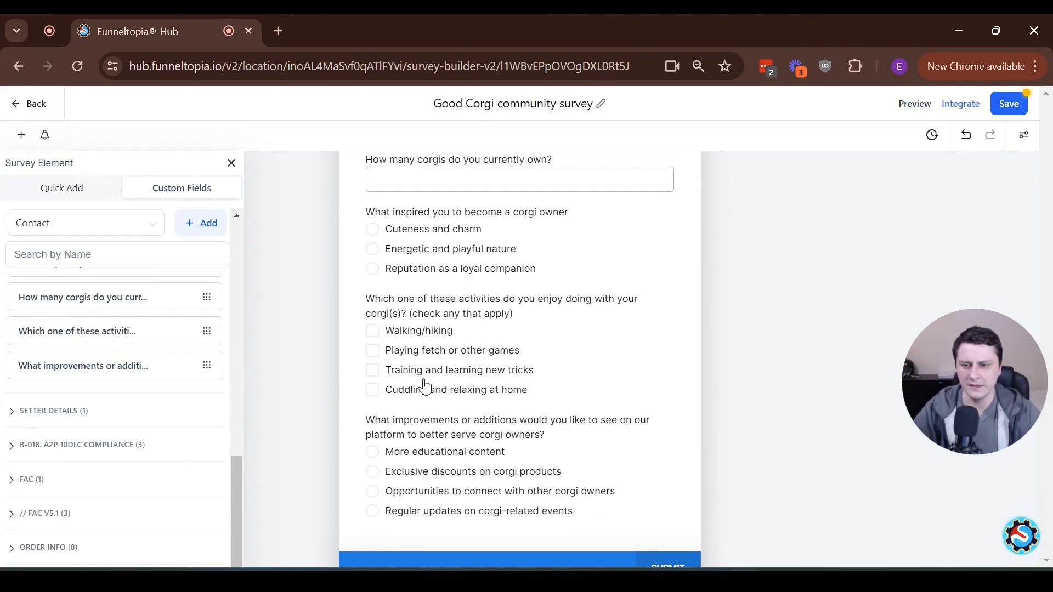
Add a First Name field at the start of Slide 1 and an Email field directly below it
{"action": "scroll", "coordinate": [422, 378], "scroll_direction": "up", "scroll_amount": 2}
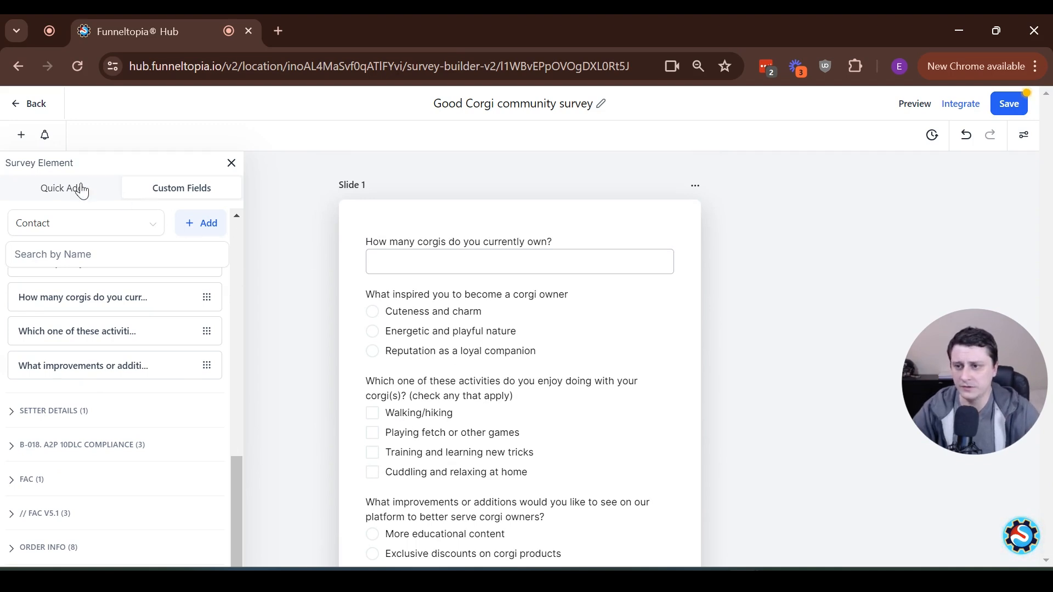
{"action": "left_click", "coordinate": [59, 188]}
{"action": "left_click_drag", "start_coordinate": [92, 265], "coordinate": [329, 245]}
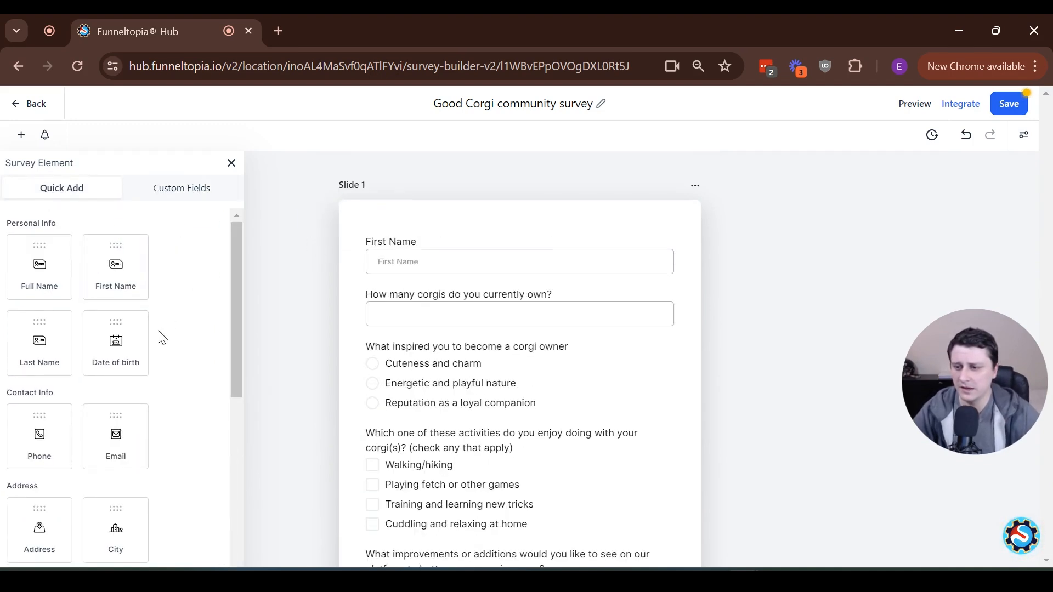
{"action": "scroll", "coordinate": [162, 383], "scroll_direction": "down", "scroll_amount": 2}
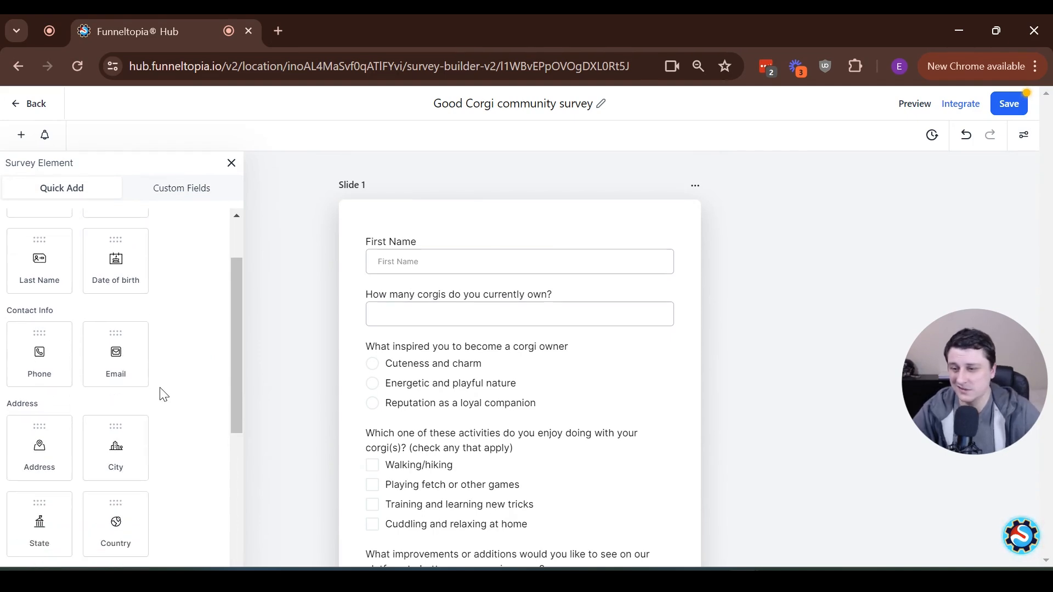
{"action": "left_click_drag", "start_coordinate": [139, 377], "coordinate": [472, 307]}
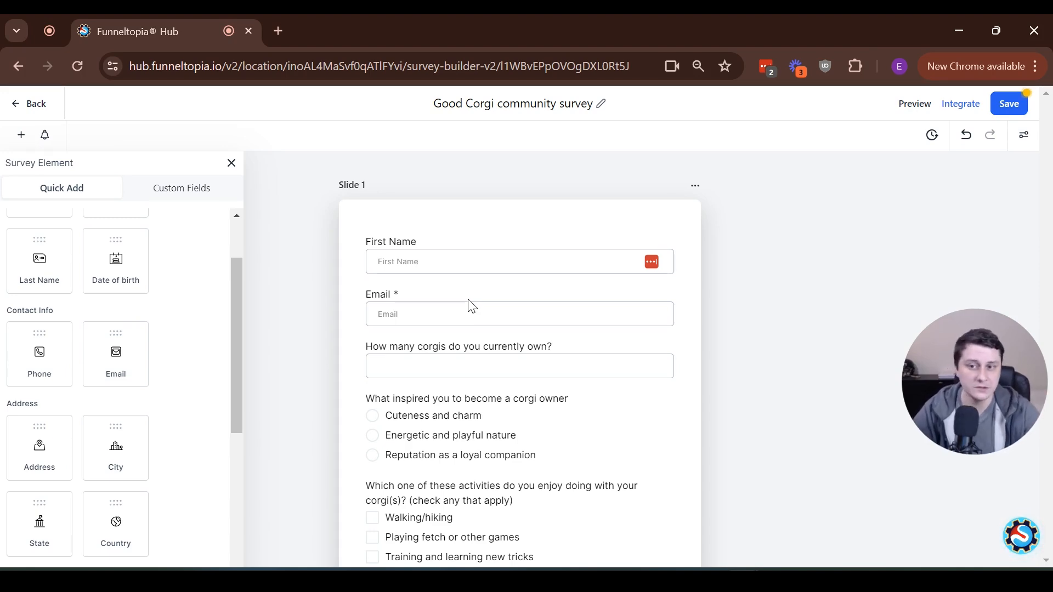
Review all fields on Slide 1 from First Name down to the improvements question, and save the survey
{"action": "scroll", "coordinate": [619, 468], "scroll_direction": "down", "scroll_amount": 1}
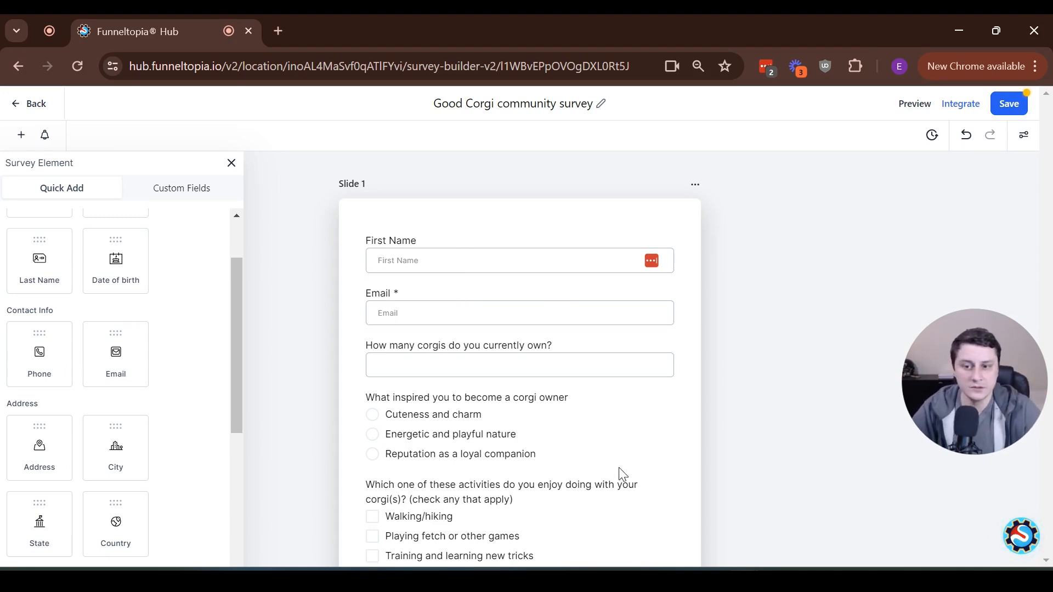
{"action": "scroll", "coordinate": [583, 417], "scroll_direction": "down", "scroll_amount": 6}
{"action": "scroll", "coordinate": [536, 359], "scroll_direction": "up", "scroll_amount": 6}
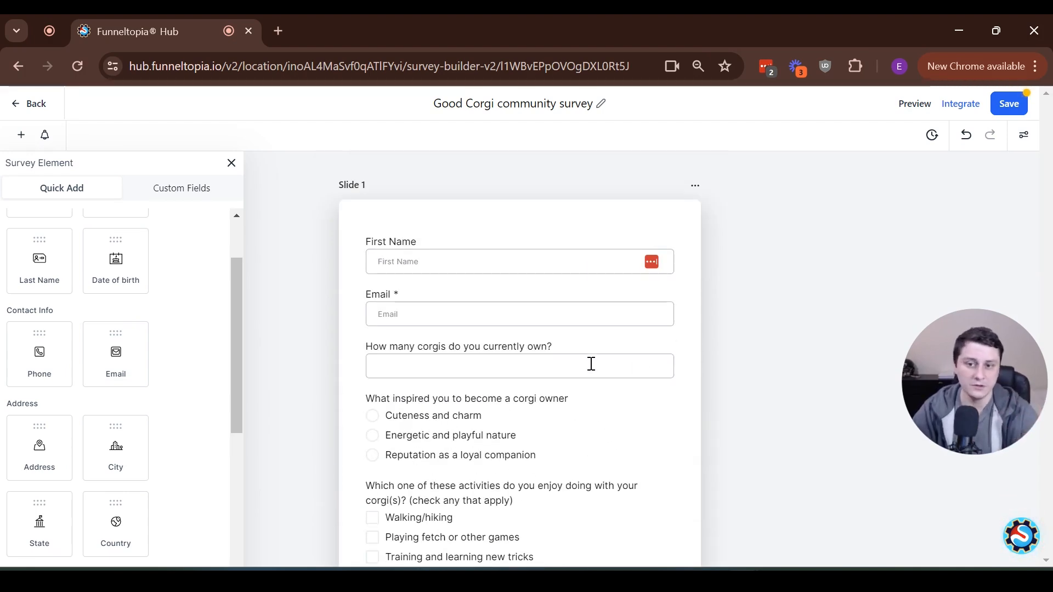
{"action": "scroll", "coordinate": [521, 332], "scroll_direction": "down", "scroll_amount": 3}
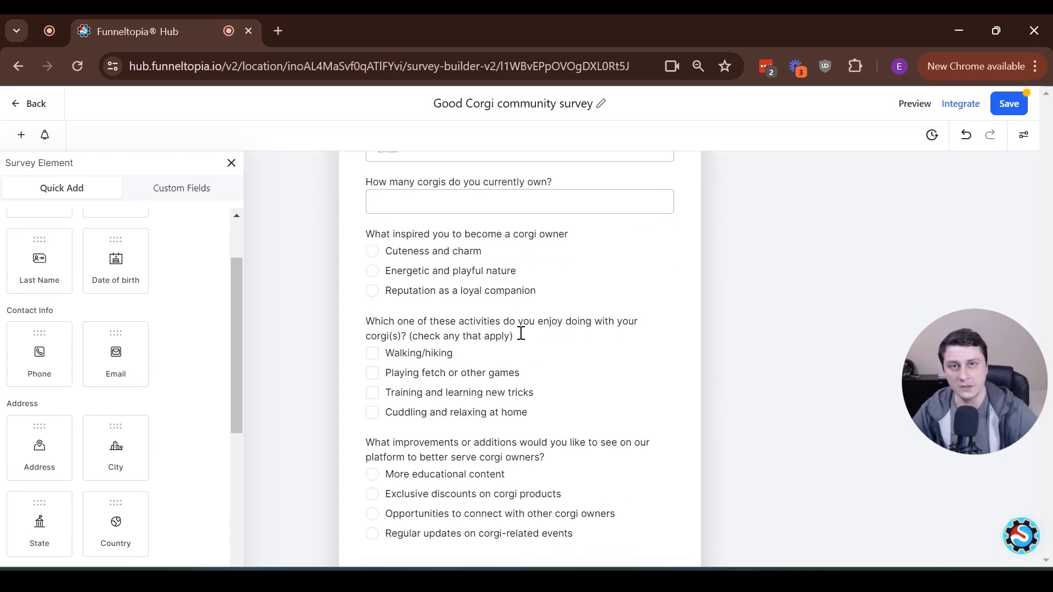
{"action": "scroll", "coordinate": [613, 373], "scroll_direction": "up", "scroll_amount": 3}
{"action": "scroll", "coordinate": [636, 382], "scroll_direction": "down", "scroll_amount": 6}
{"action": "scroll", "coordinate": [636, 384], "scroll_direction": "up", "scroll_amount": 6}
{"action": "scroll", "coordinate": [633, 383], "scroll_direction": "down", "scroll_amount": 6}
{"action": "scroll", "coordinate": [625, 329], "scroll_direction": "up", "scroll_amount": 6}
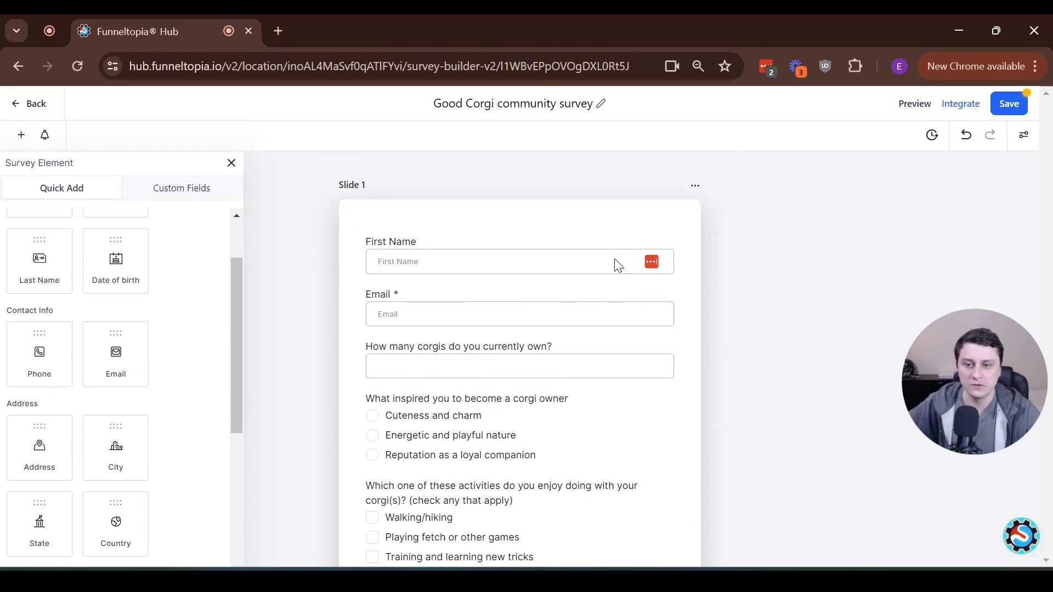
{"action": "left_click", "coordinate": [1011, 107]}
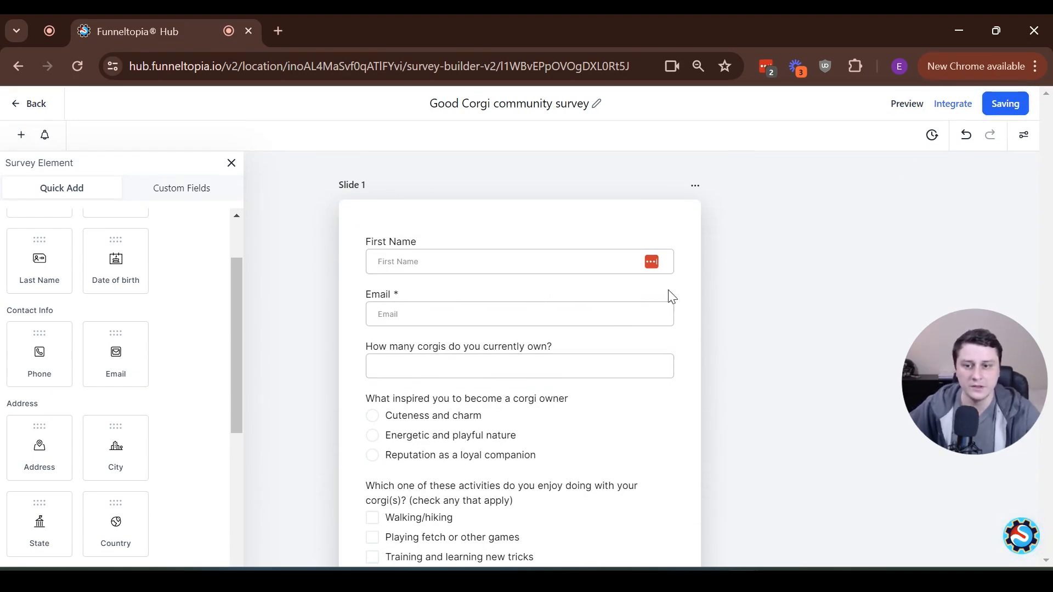
Examine the order and answer options of the saved survey's contact fields and corgi questions
{"action": "scroll", "coordinate": [395, 353], "scroll_direction": "down", "scroll_amount": 3}
{"action": "scroll", "coordinate": [477, 348], "scroll_direction": "down", "scroll_amount": 2}
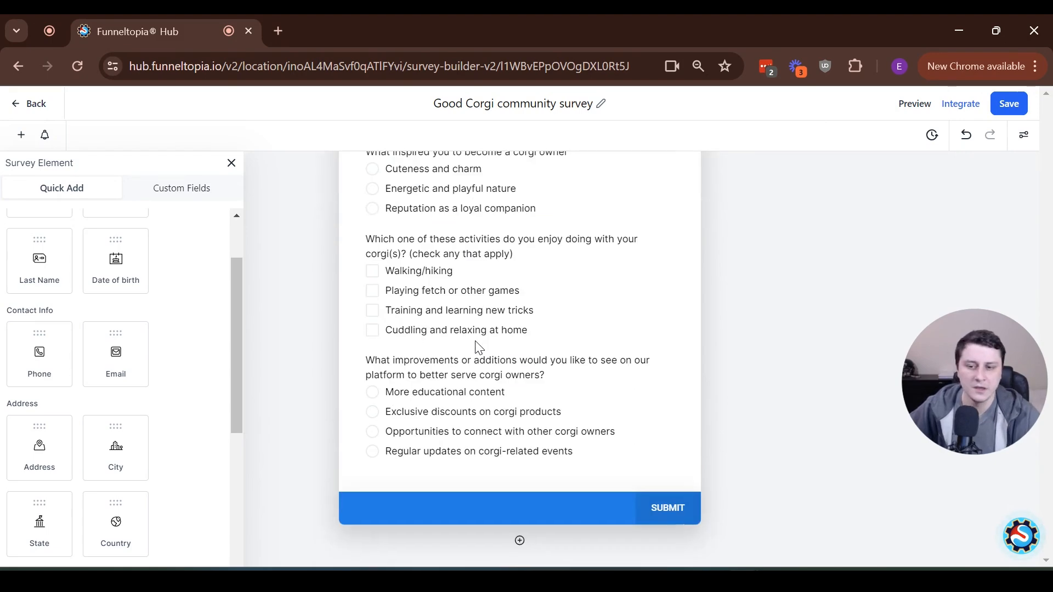
{"action": "scroll", "coordinate": [477, 348], "scroll_direction": "up", "scroll_amount": 5}
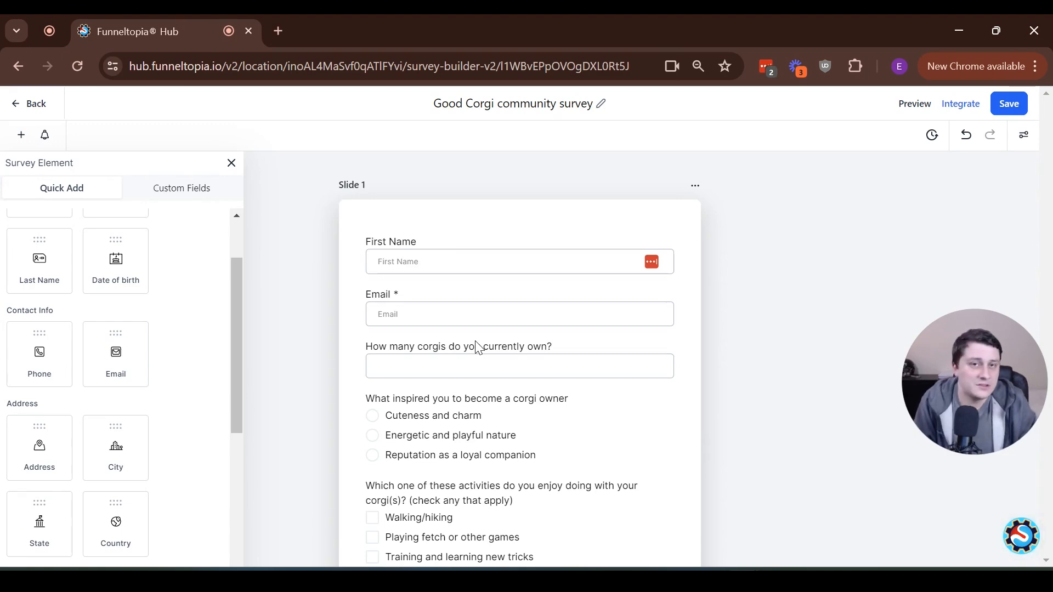
{"action": "scroll", "coordinate": [482, 447], "scroll_direction": "down", "scroll_amount": 6}
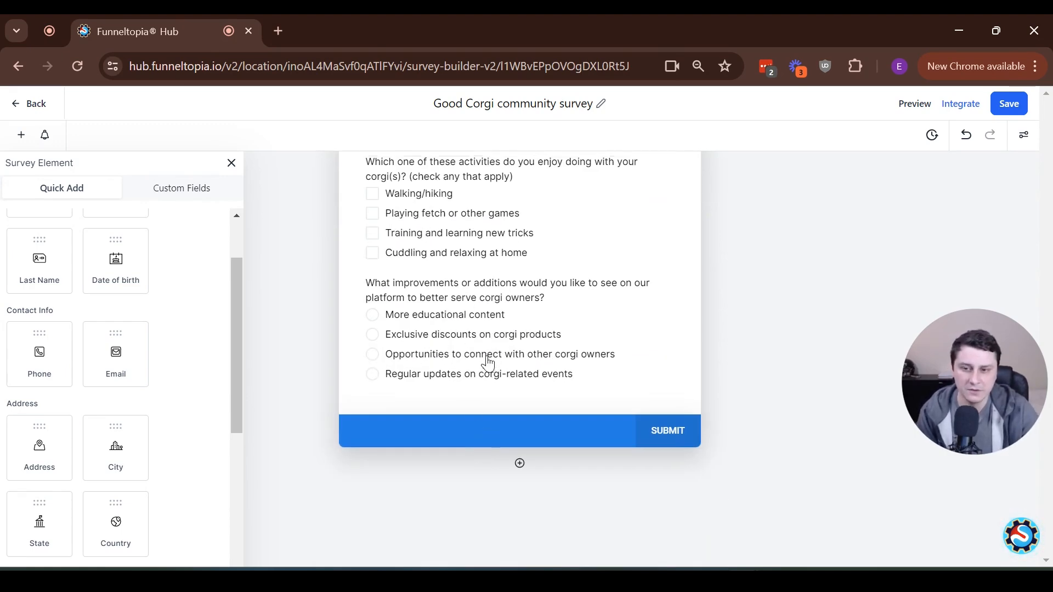
{"action": "scroll", "coordinate": [490, 359], "scroll_direction": "up", "scroll_amount": 6}
{"action": "scroll", "coordinate": [493, 362], "scroll_direction": "down", "scroll_amount": 2}
{"action": "scroll", "coordinate": [494, 362], "scroll_direction": "down", "scroll_amount": 1}
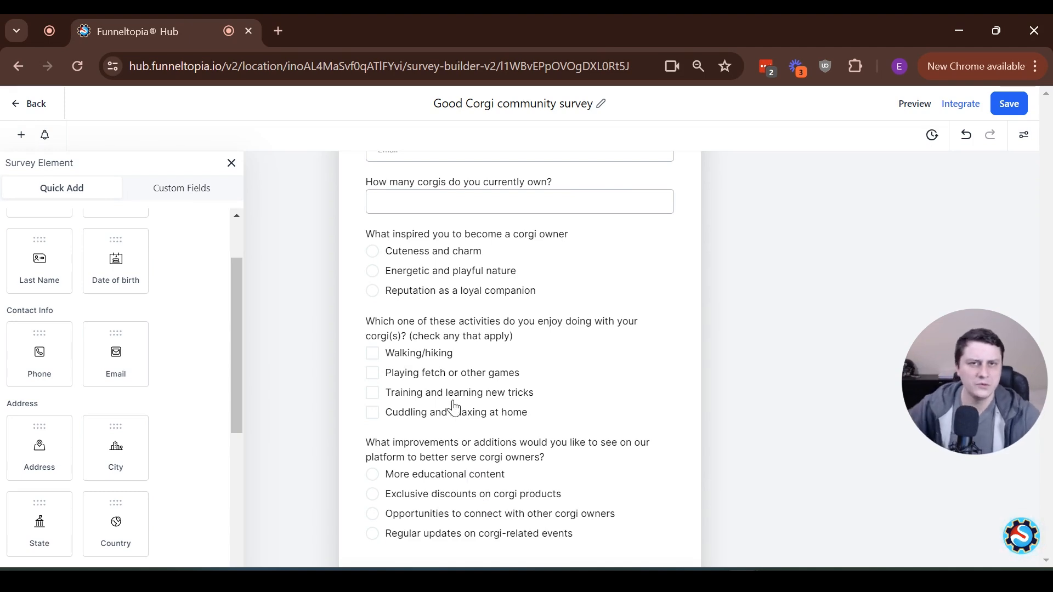
{"action": "scroll", "coordinate": [454, 406], "scroll_direction": "up", "scroll_amount": 3}
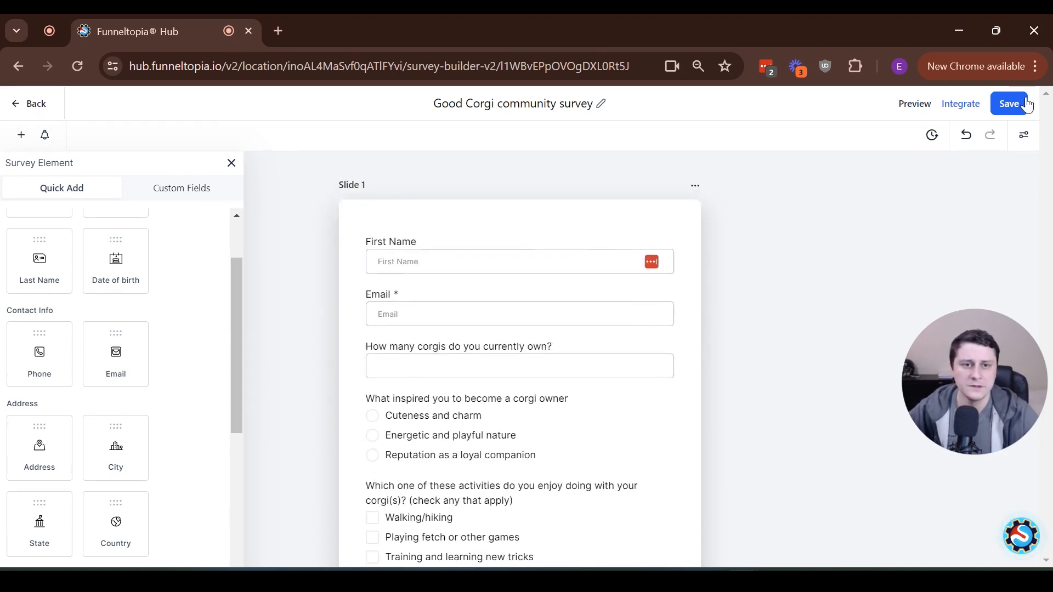
Preview the survey and enter "sdsdsd" as the custom answer to the improvements question
{"action": "left_click", "coordinate": [914, 103]}
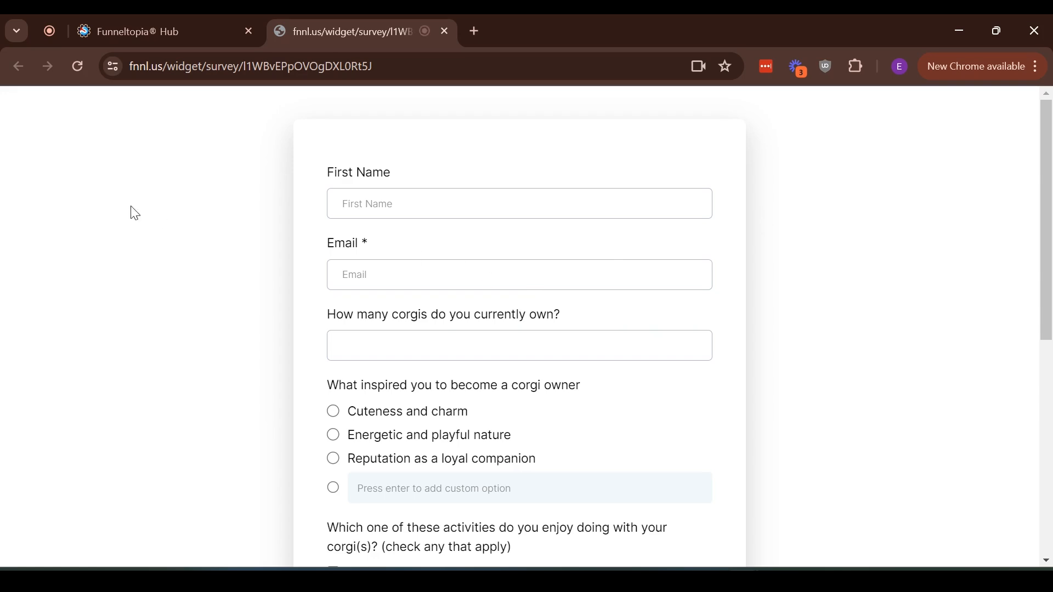
{"action": "scroll", "coordinate": [561, 369], "scroll_direction": "down", "scroll_amount": 8}
{"action": "left_click", "coordinate": [349, 405]}
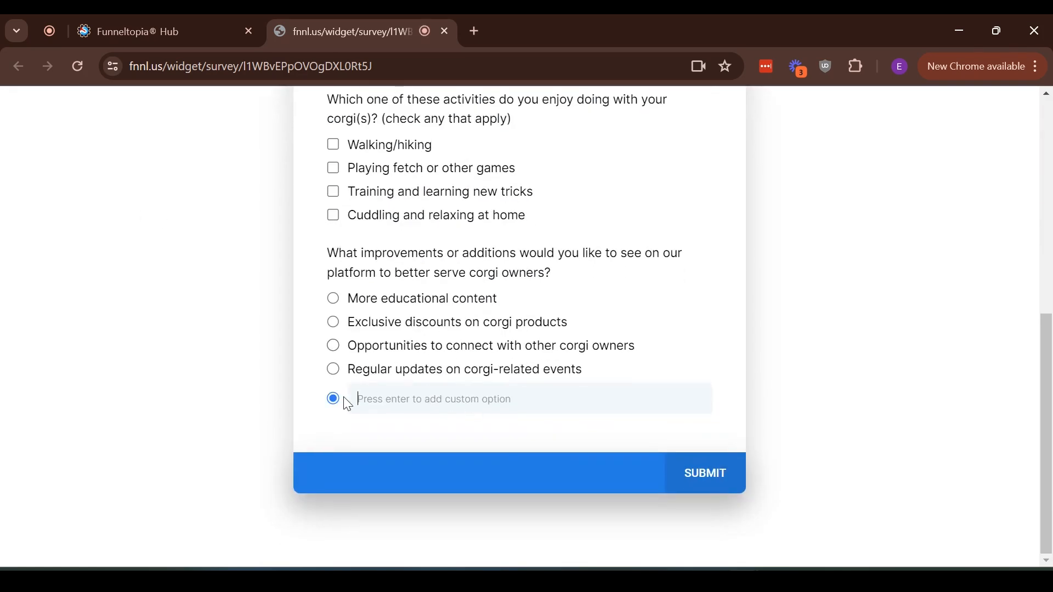
{"action": "type", "text": "sdsdsd"}
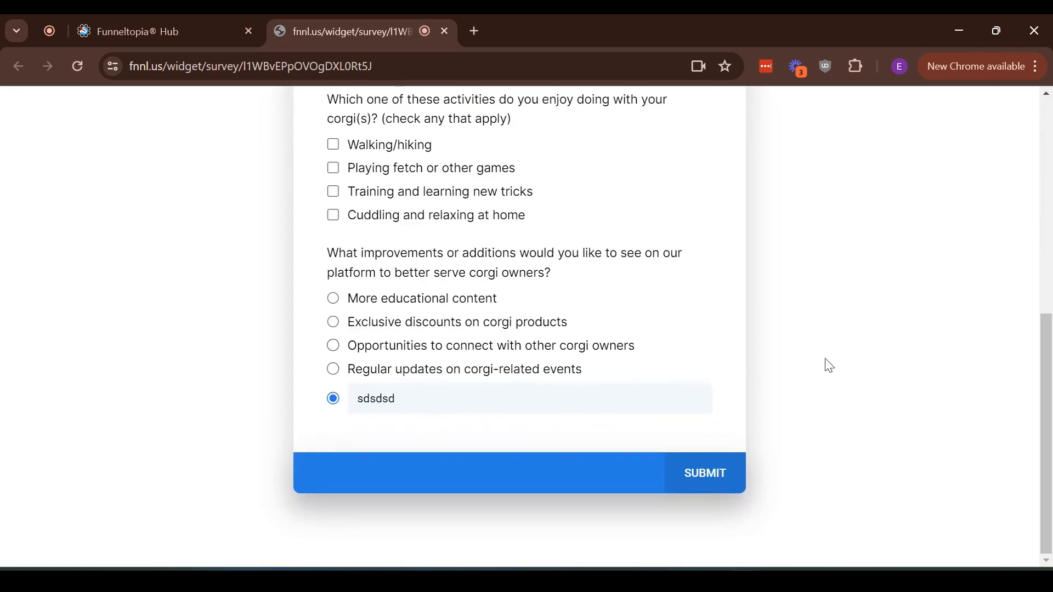
Test the preview by choosing corgi activities, selecting "Cuteness and charm" as the inspiration, and entering 1212121 as the number of corgis owned
{"action": "scroll", "coordinate": [477, 348], "scroll_direction": "up", "scroll_amount": 3}
{"action": "left_click", "coordinate": [335, 360]}
{"action": "scroll", "coordinate": [329, 329], "scroll_direction": "up", "scroll_amount": 3}
{"action": "left_click", "coordinate": [333, 310]}
{"action": "scroll", "coordinate": [340, 329], "scroll_direction": "up", "scroll_amount": 1}
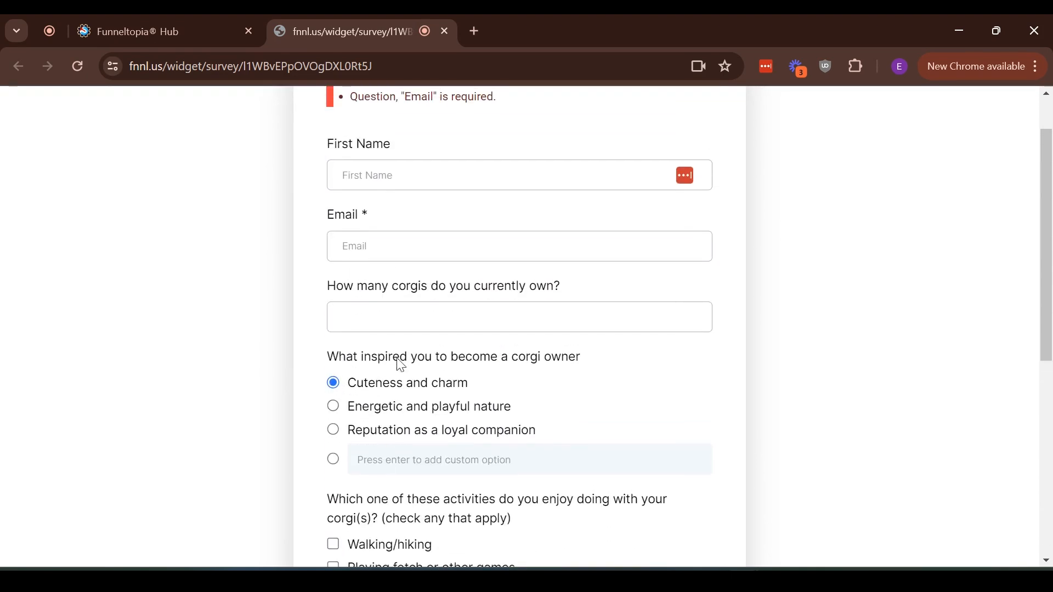
{"action": "type", "text": "1212121"}
{"action": "scroll", "coordinate": [507, 328], "scroll_direction": "up", "scroll_amount": 1}
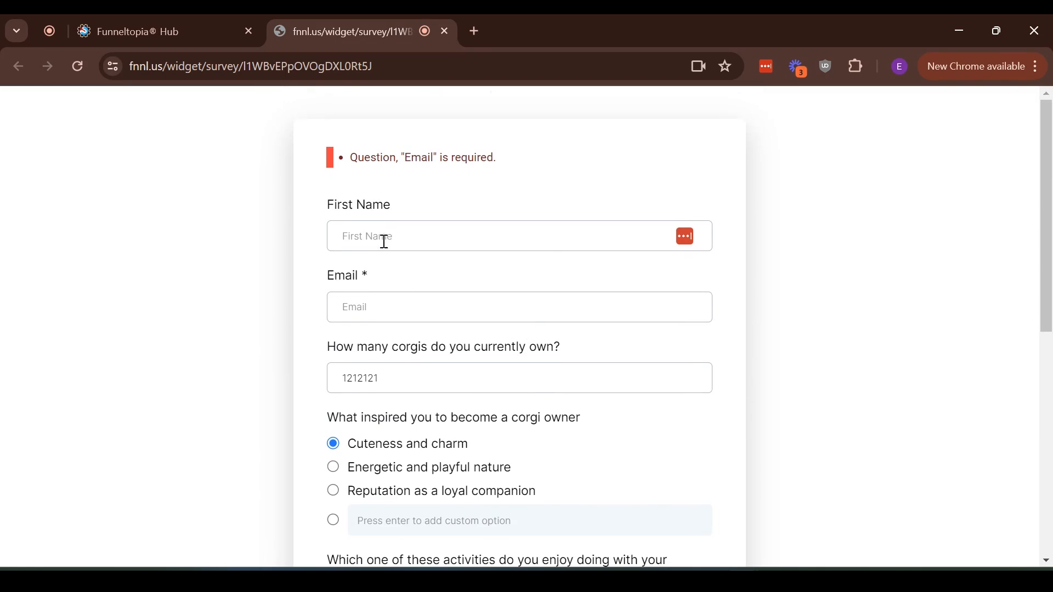
Check the First Name and Email fields and the remaining questions in the preview for required markers, and close the preview
{"action": "left_click", "coordinate": [385, 298]}
{"action": "left_click", "coordinate": [487, 245]}
{"action": "scroll", "coordinate": [823, 311], "scroll_direction": "down", "scroll_amount": 8}
{"action": "scroll", "coordinate": [881, 362], "scroll_direction": "up", "scroll_amount": 8}
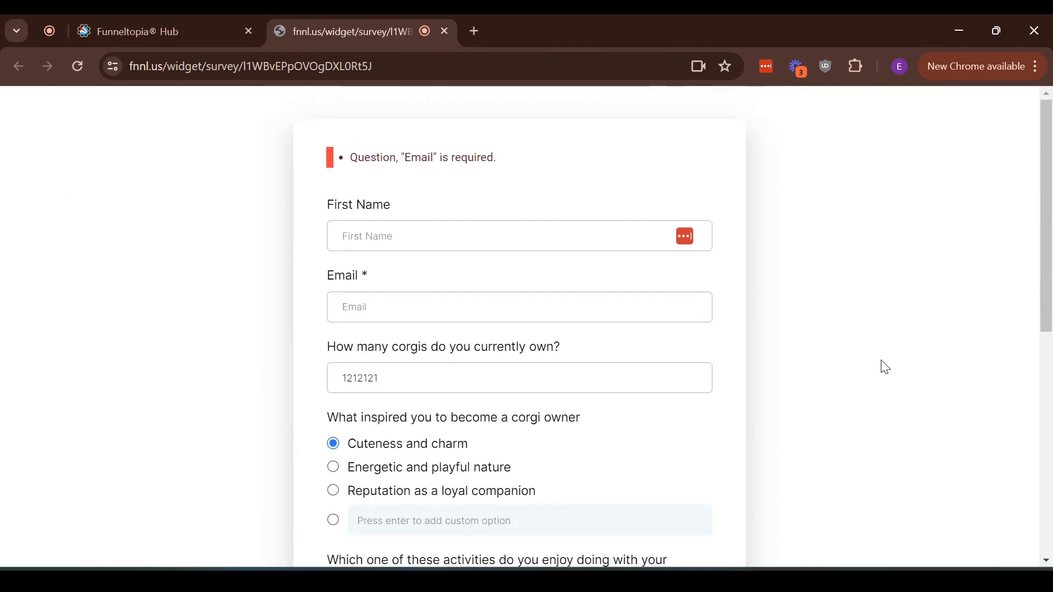
{"action": "double_click", "coordinate": [366, 279]}
{"action": "scroll", "coordinate": [504, 272], "scroll_direction": "down", "scroll_amount": 3}
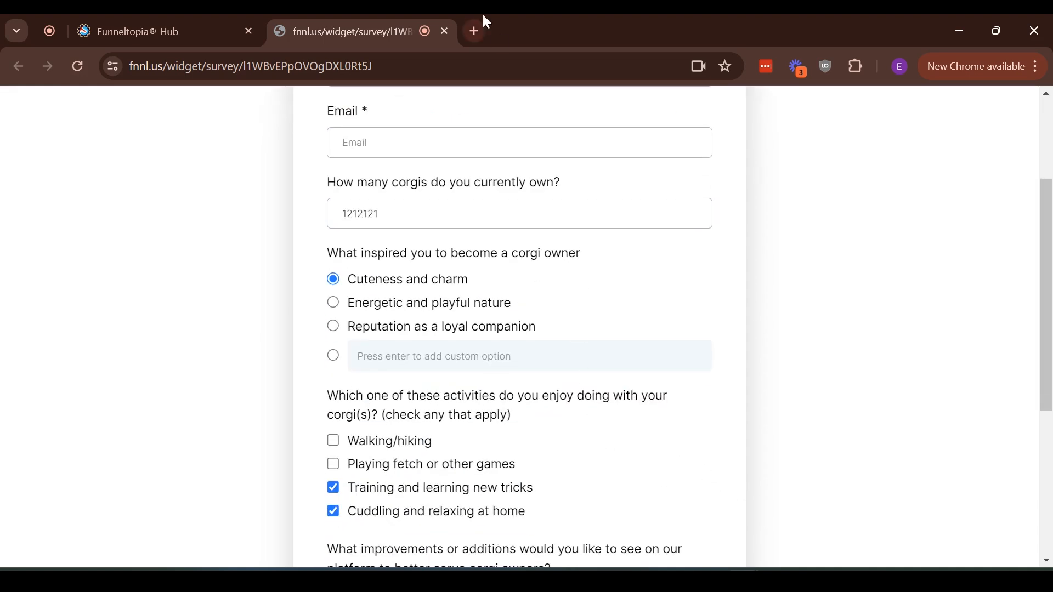
{"action": "left_click", "coordinate": [445, 32]}
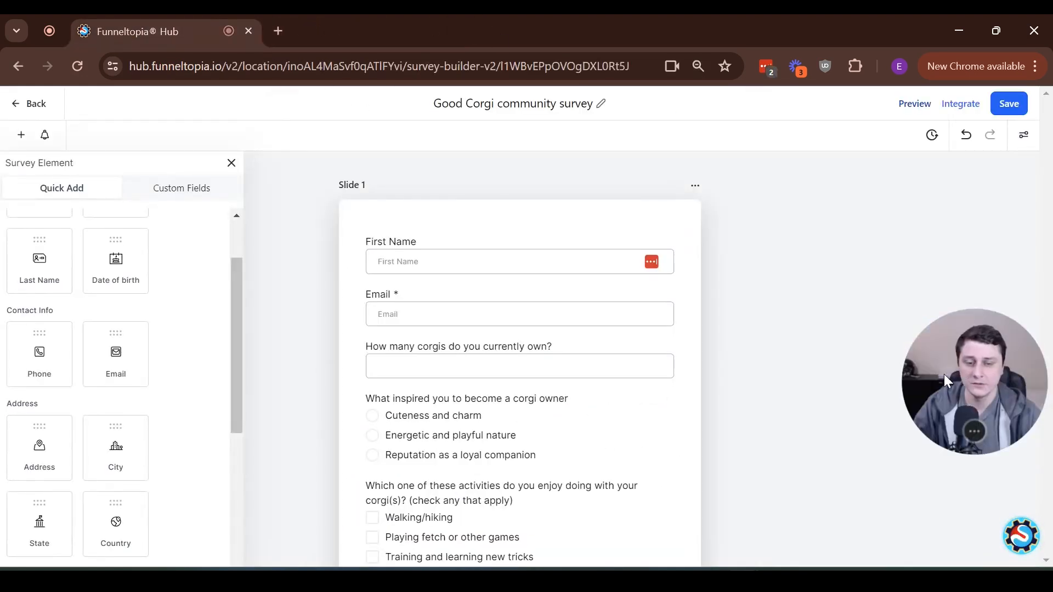
Make the First Name field and the "How many corgis do you currently own?" question required
{"action": "left_click", "coordinate": [413, 267]}
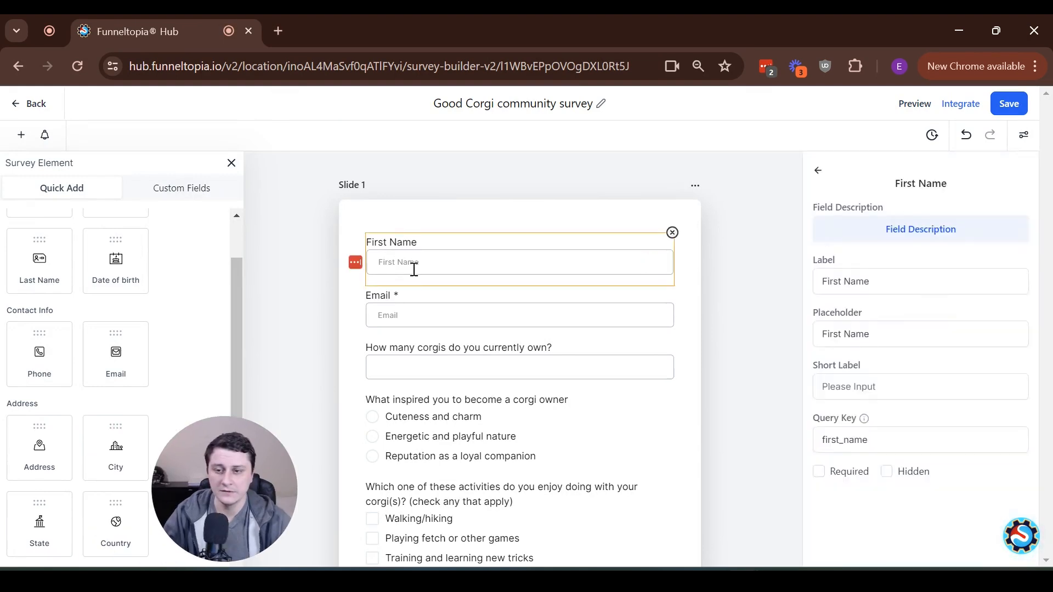
{"action": "left_click", "coordinate": [819, 472]}
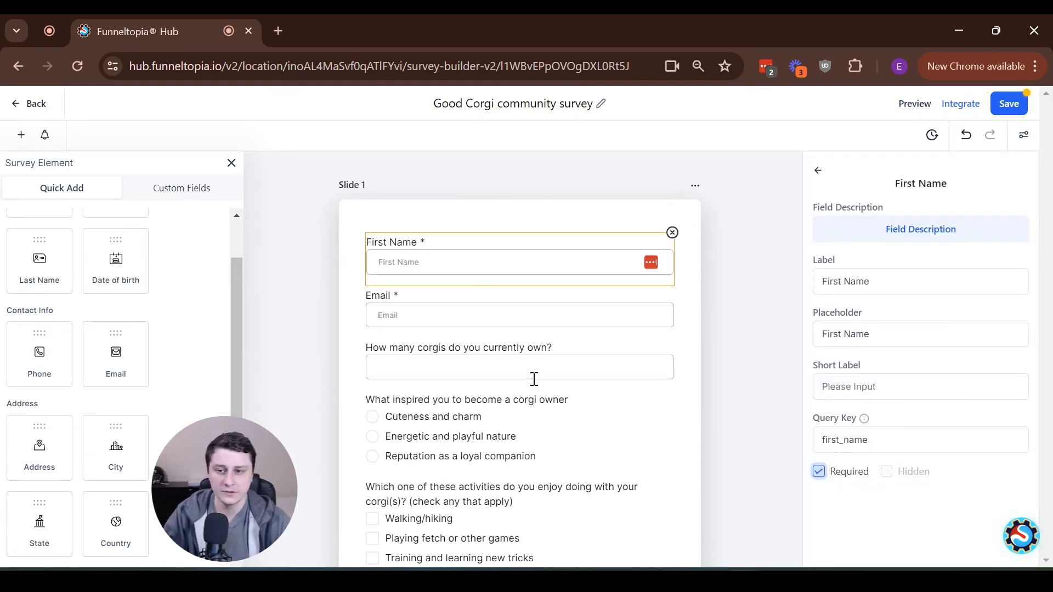
{"action": "scroll", "coordinate": [526, 376], "scroll_direction": "down", "scroll_amount": 2}
{"action": "left_click", "coordinate": [419, 291]}
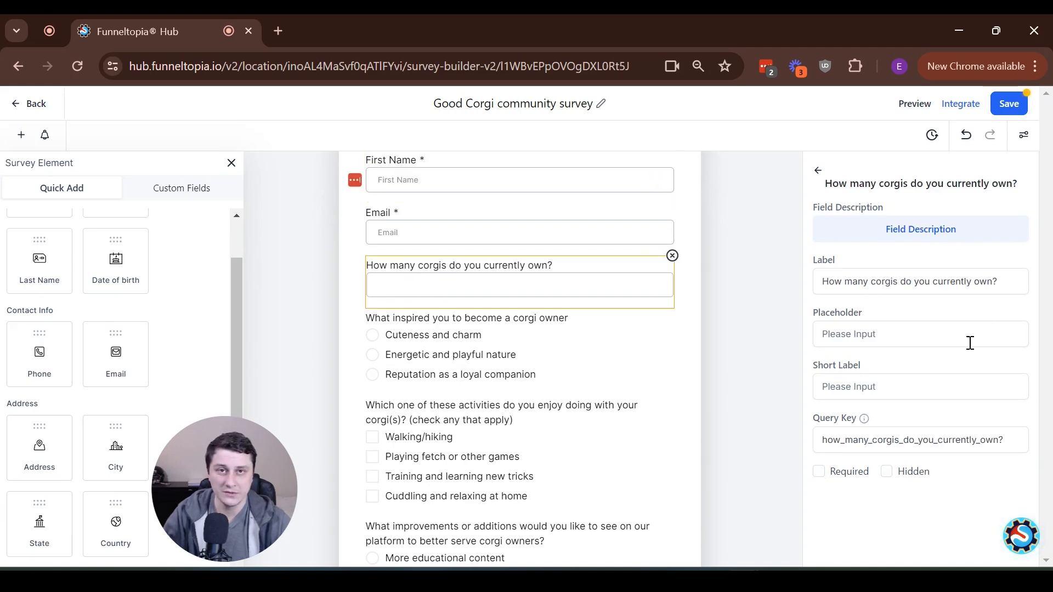
{"action": "left_click", "coordinate": [819, 471]}
Make the "What inspired you to become a corgi owner" question and the corgi activities checkbox question required
{"action": "scroll", "coordinate": [395, 340], "scroll_direction": "down", "scroll_amount": 2}
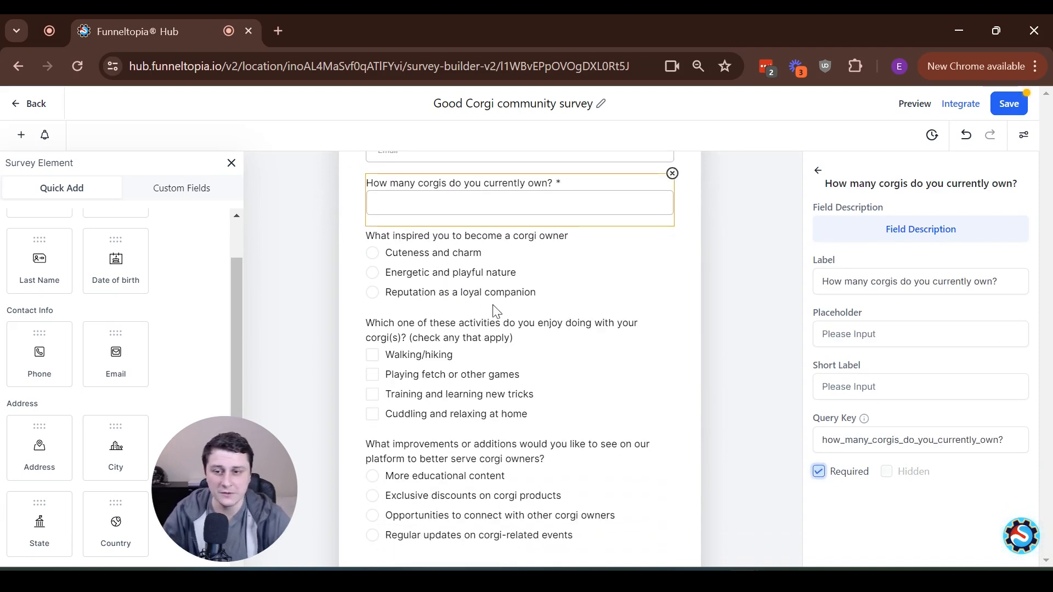
{"action": "left_click", "coordinate": [475, 278]}
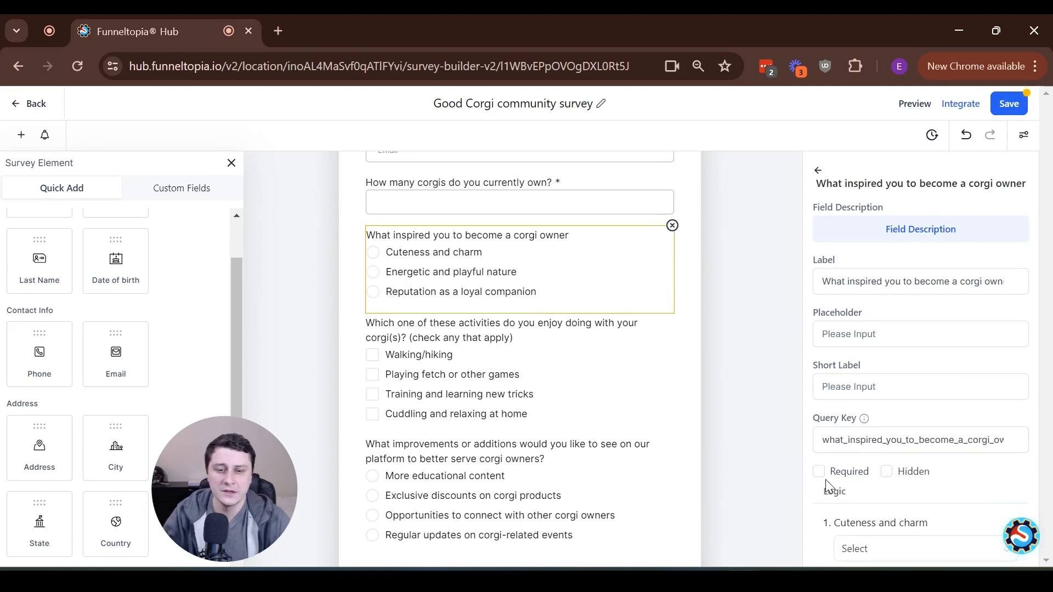
{"action": "left_click", "coordinate": [851, 477]}
{"action": "scroll", "coordinate": [527, 383], "scroll_direction": "down", "scroll_amount": 2}
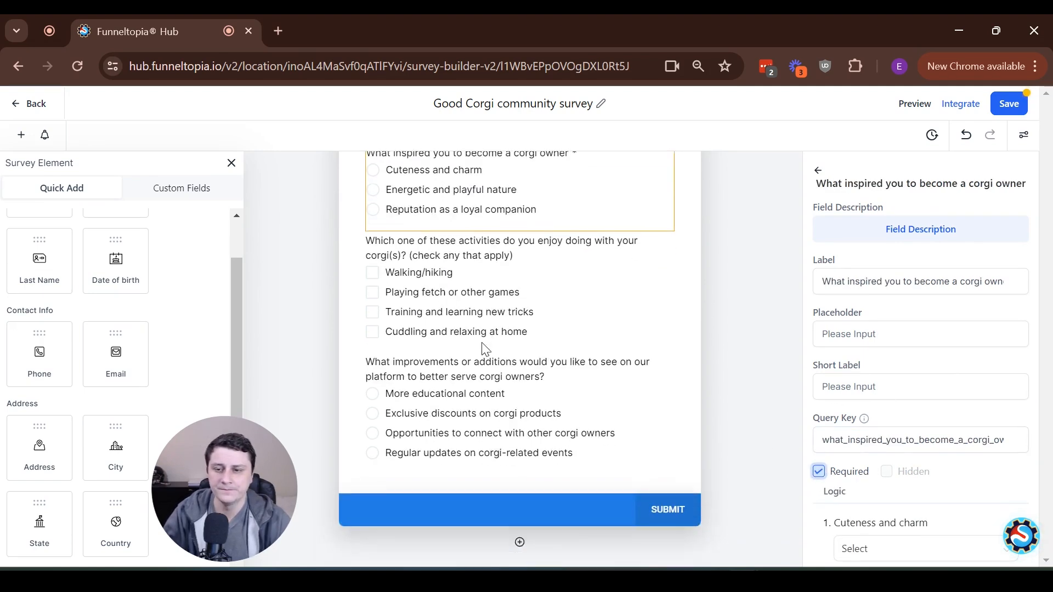
{"action": "left_click", "coordinate": [487, 349]}
{"action": "left_click", "coordinate": [488, 319]}
{"action": "left_click", "coordinate": [829, 470]}
Make the "What improvements or additions" question required and deselect it
{"action": "scroll", "coordinate": [465, 359], "scroll_direction": "down", "scroll_amount": 2}
{"action": "left_click", "coordinate": [465, 359]}
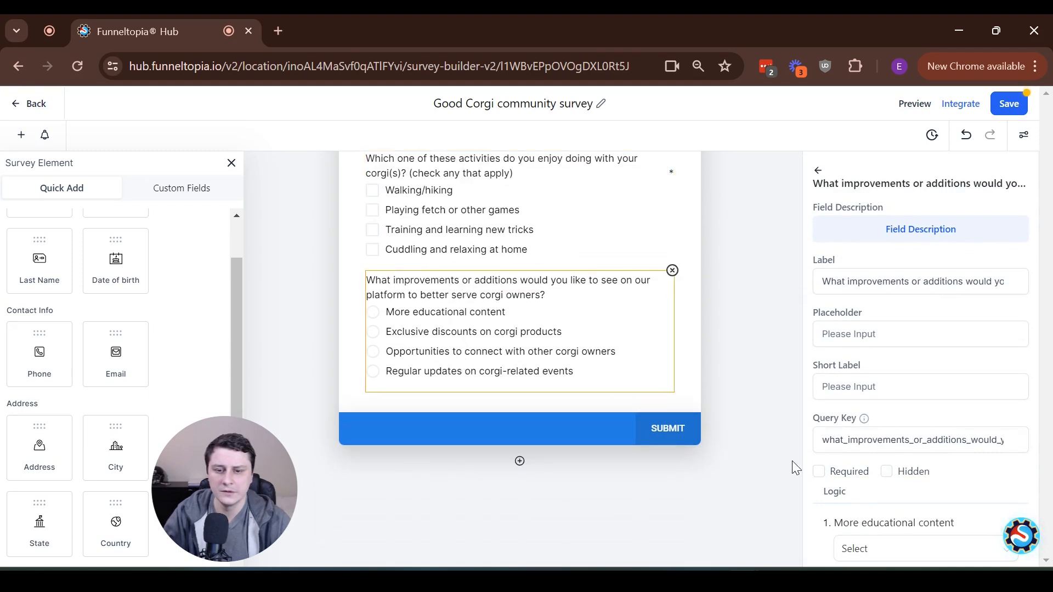
{"action": "left_click", "coordinate": [818, 471]}
{"action": "left_click", "coordinate": [645, 507]}
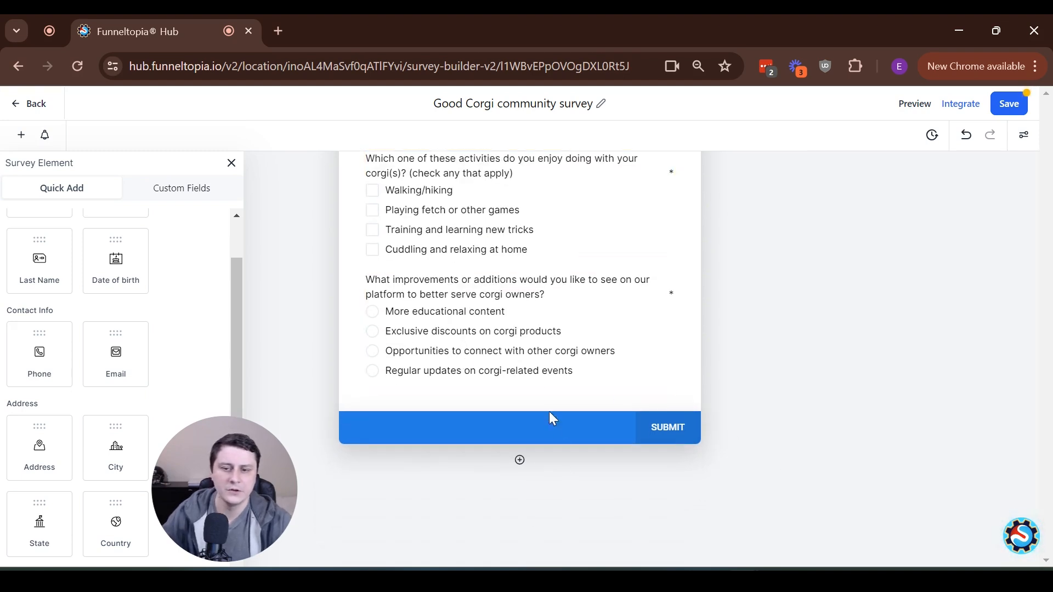
Examine the answer logic of the improvements question, including the disqualify choices for "More educational content", leaving it on Select
{"action": "left_click", "coordinate": [566, 347]}
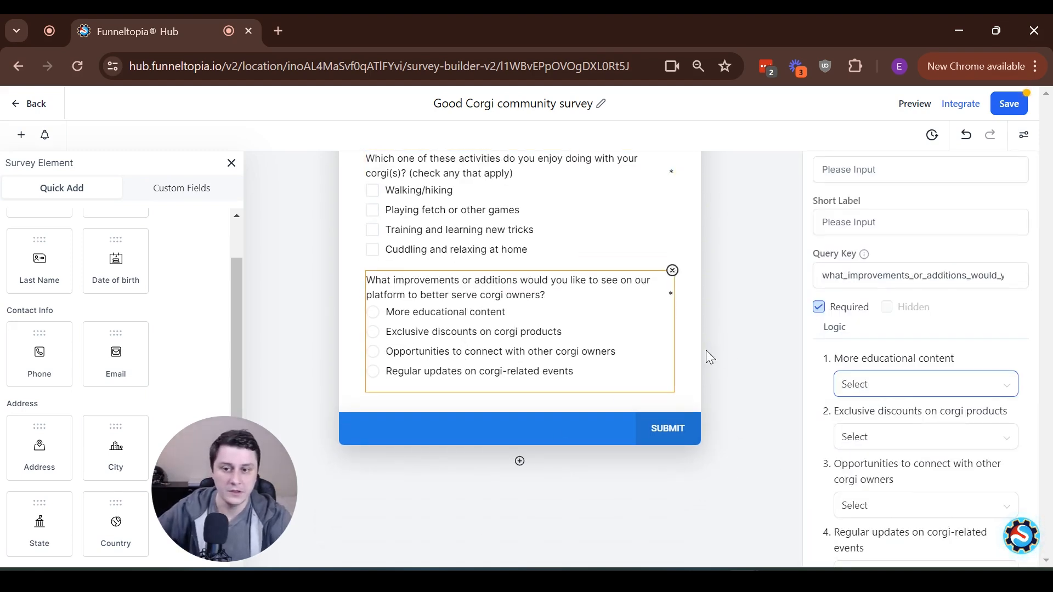
{"action": "scroll", "coordinate": [881, 354], "scroll_direction": "up", "scroll_amount": 1}
{"action": "scroll", "coordinate": [891, 393], "scroll_direction": "down", "scroll_amount": 1}
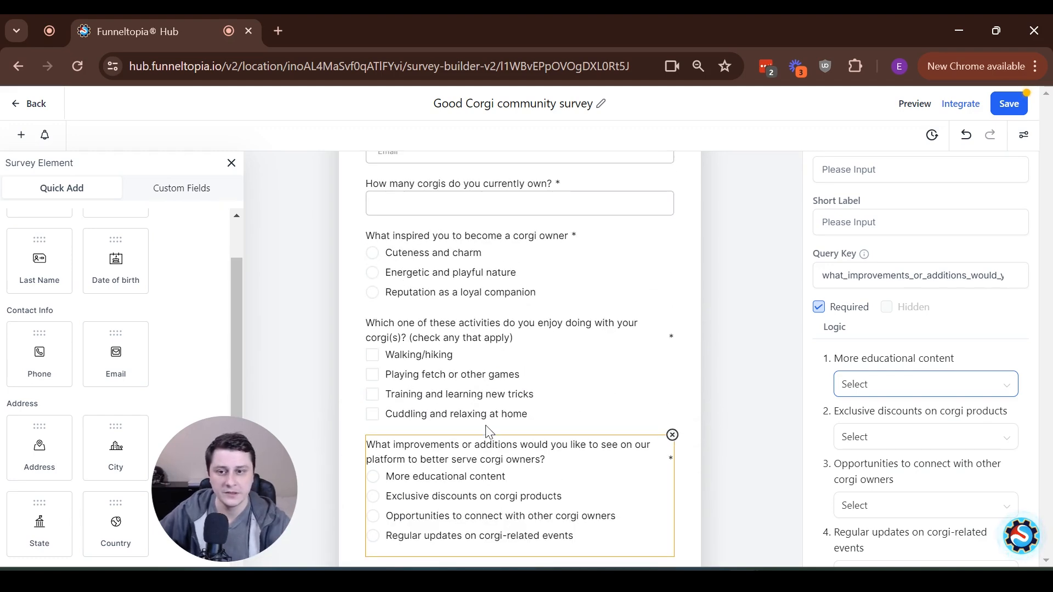
{"action": "scroll", "coordinate": [480, 332], "scroll_direction": "down", "scroll_amount": 3}
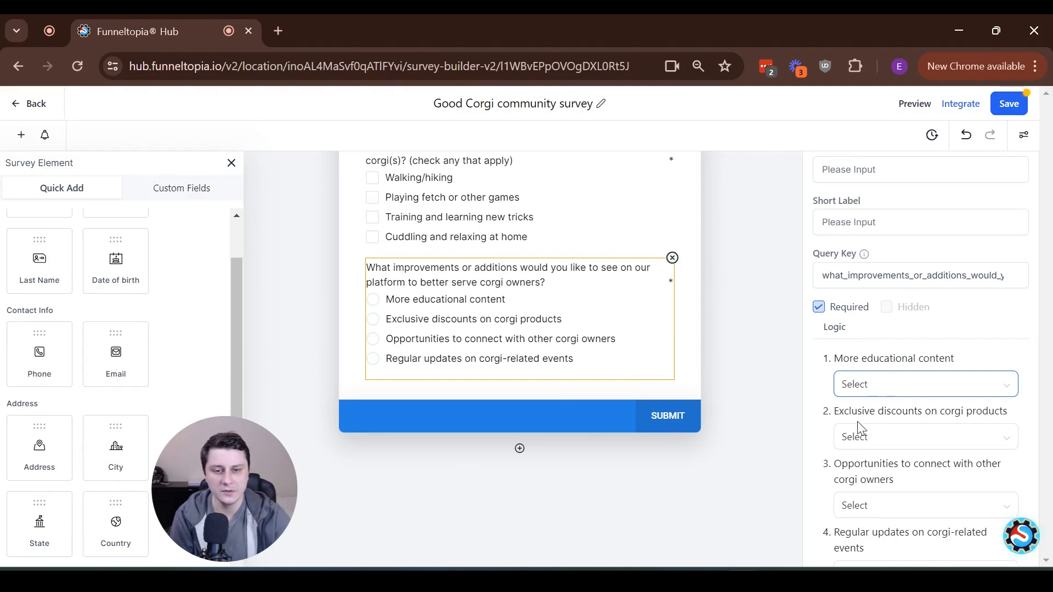
{"action": "left_click", "coordinate": [854, 387]}
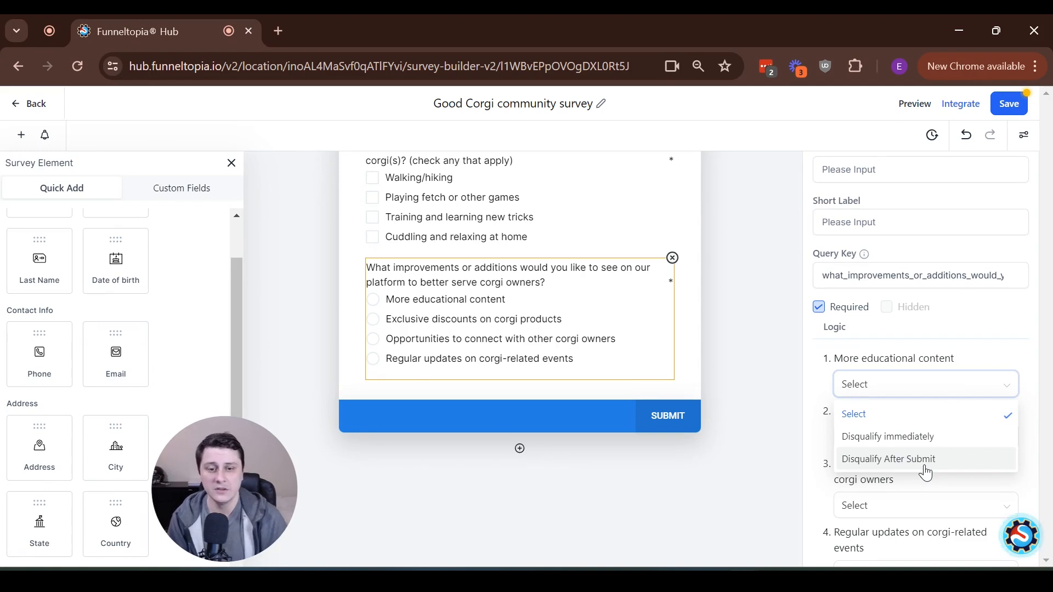
{"action": "left_click", "coordinate": [901, 412]}
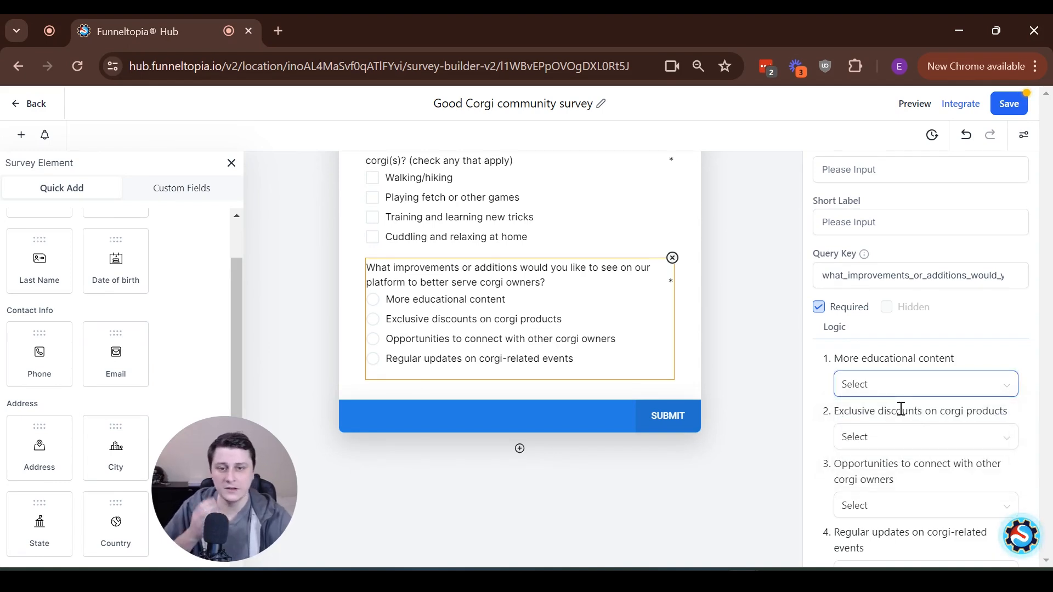
{"action": "scroll", "coordinate": [913, 428], "scroll_direction": "down", "scroll_amount": 1}
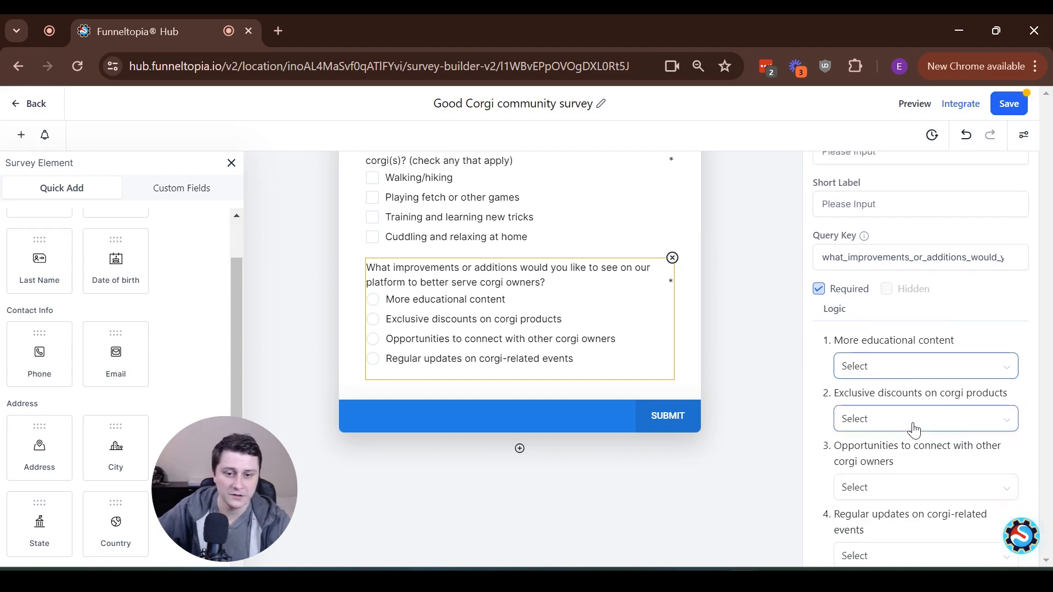
{"action": "scroll", "coordinate": [921, 429], "scroll_direction": "up", "scroll_amount": 1}
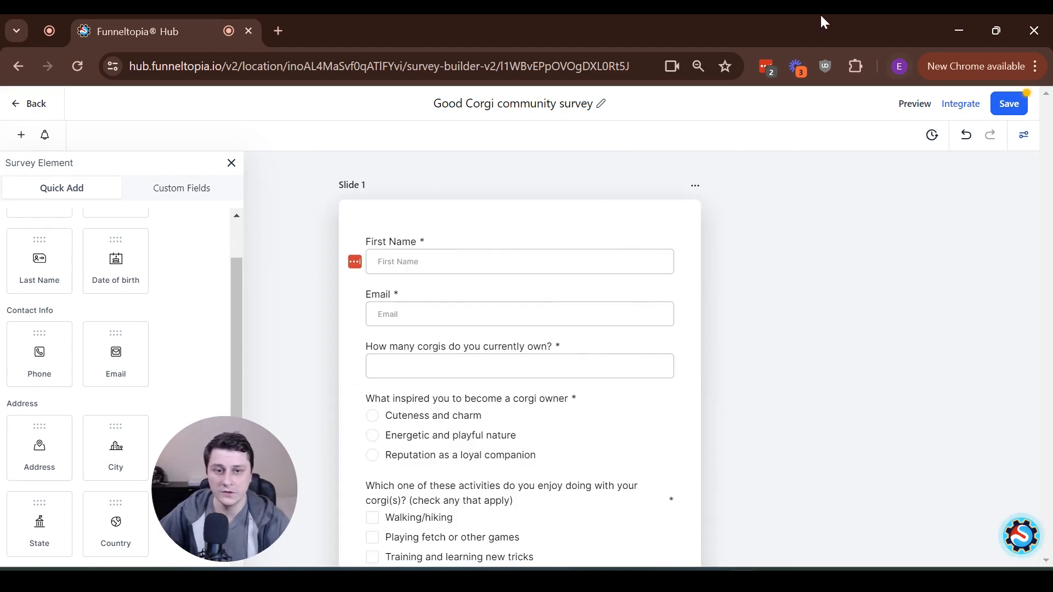
Open the survey's styles and options and look through the available style settings
{"action": "left_click", "coordinate": [1029, 142]}
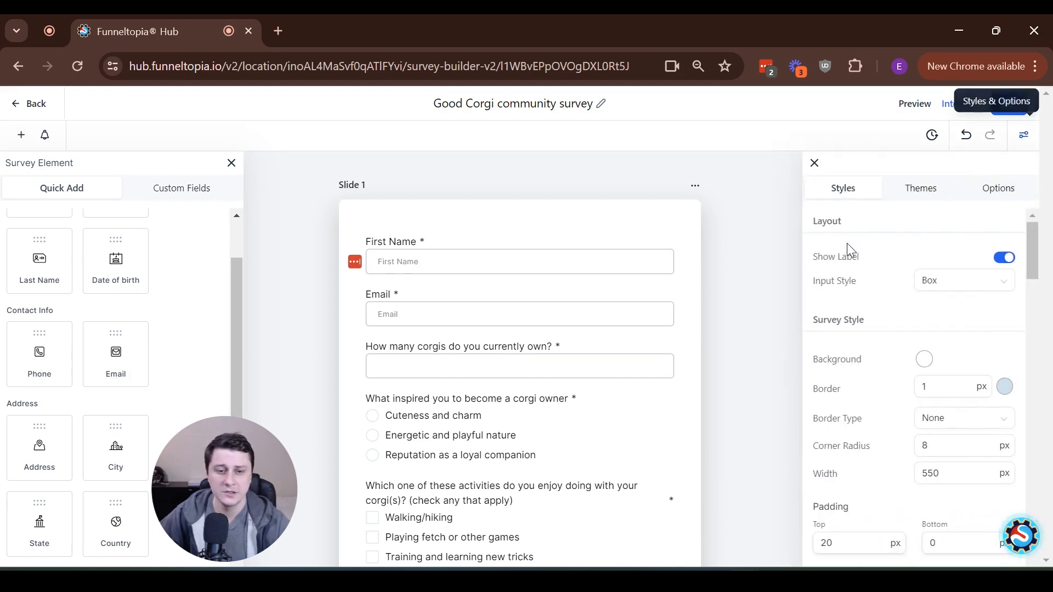
{"action": "scroll", "coordinate": [931, 296], "scroll_direction": "down", "scroll_amount": 10}
{"action": "scroll", "coordinate": [931, 316], "scroll_direction": "up", "scroll_amount": 5}
{"action": "scroll", "coordinate": [931, 312], "scroll_direction": "up", "scroll_amount": 5}
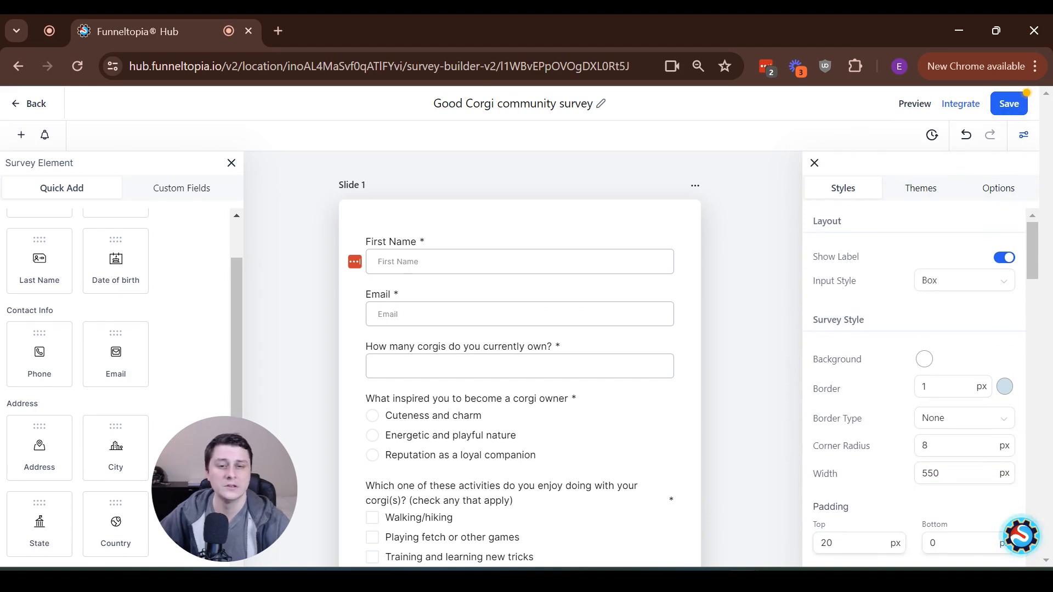
Turn the field labels off and back on to compare the survey's appearance
{"action": "left_click", "coordinate": [1001, 257]}
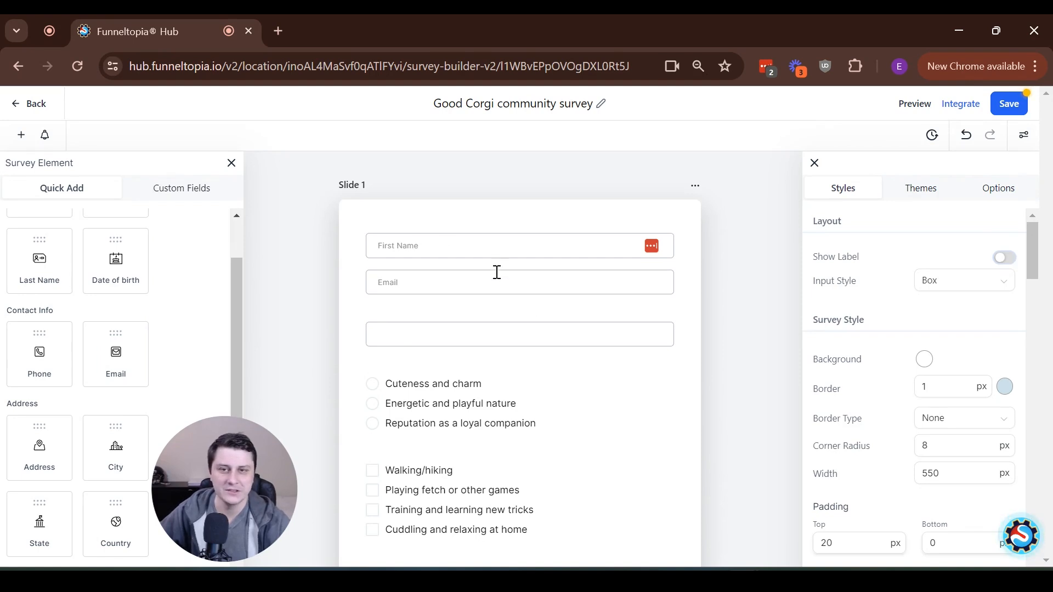
{"action": "left_click", "coordinate": [1004, 262]}
Try to set the footer's Previous button text to "Previous question"
{"action": "scroll", "coordinate": [1004, 272], "scroll_direction": "down", "scroll_amount": 2}
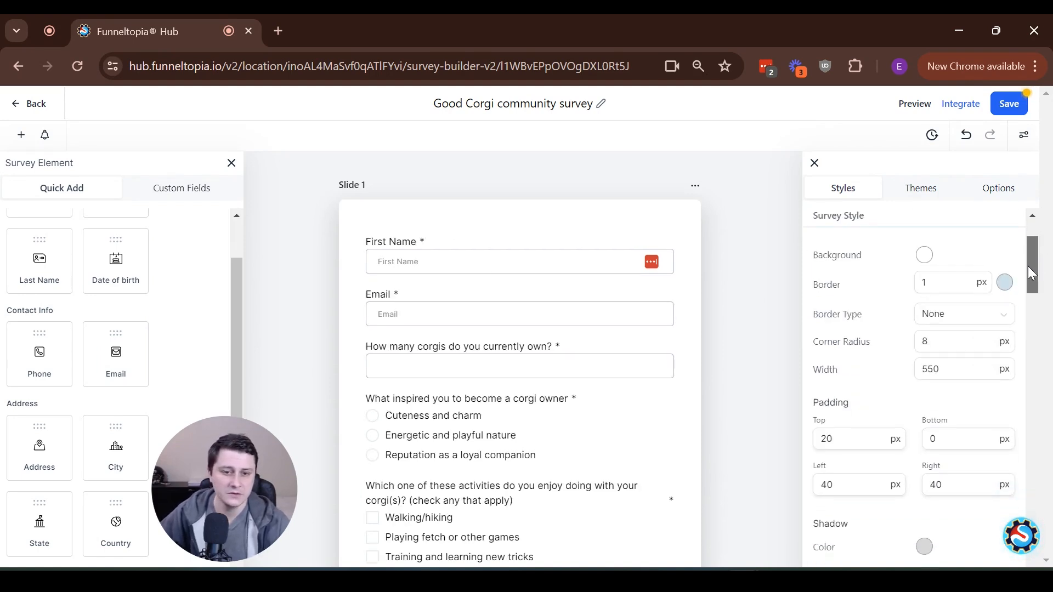
{"action": "left_click_drag", "start_coordinate": [1029, 275], "coordinate": [1018, 539]}
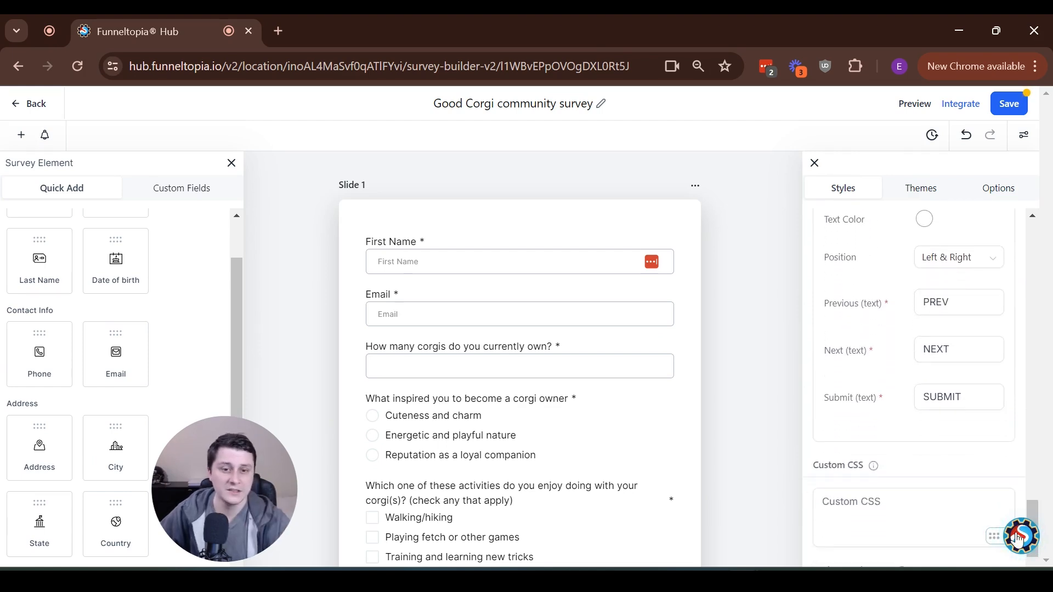
{"action": "left_click_drag", "start_coordinate": [956, 300], "coordinate": [907, 308]}
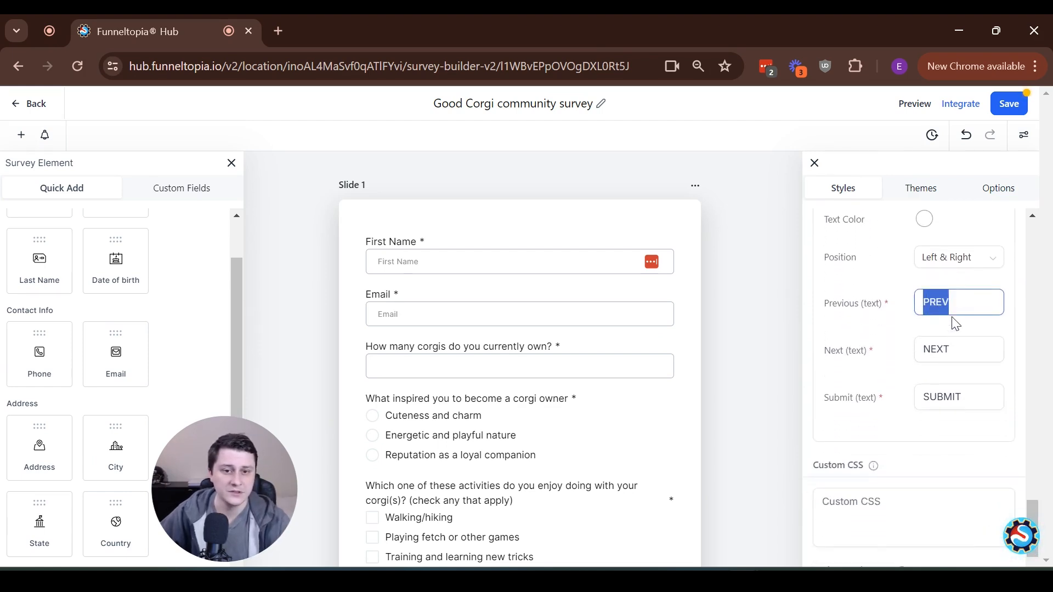
{"action": "type", "text": "Previ"}
{"action": "type", "text": "ous question"}
{"action": "key", "text": "Tab"}
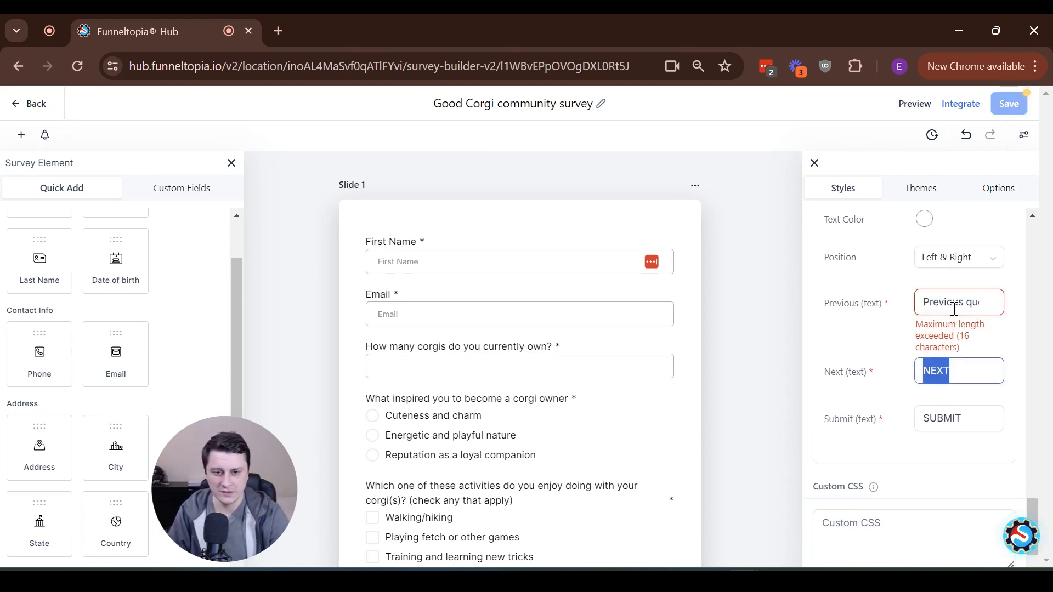
Set the Previous button text to "Back" and the Next button text to "Next"
{"action": "triple_click", "coordinate": [954, 309]}
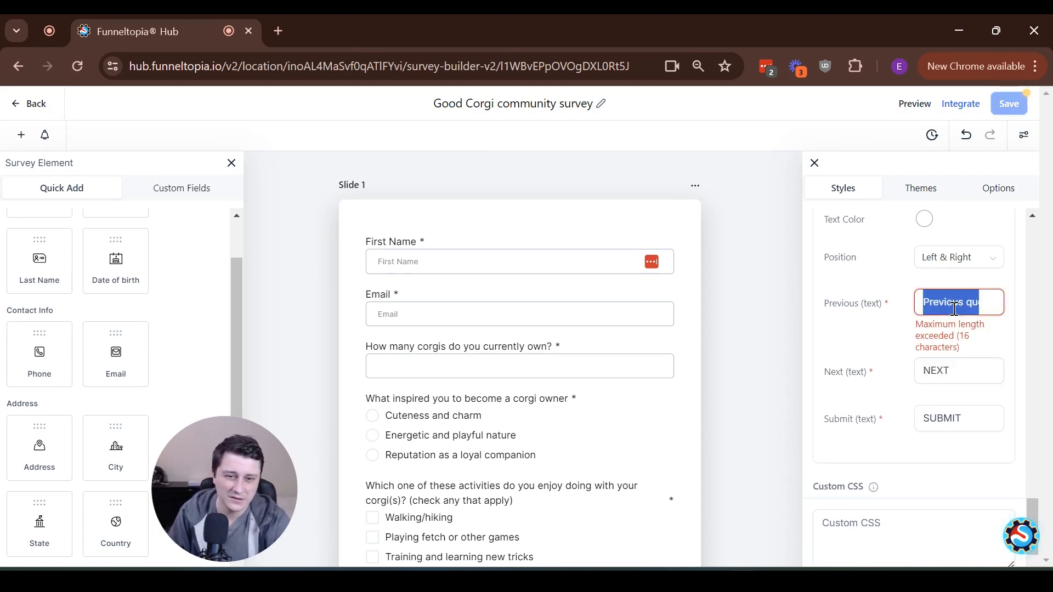
{"action": "type", "text": "Back"}
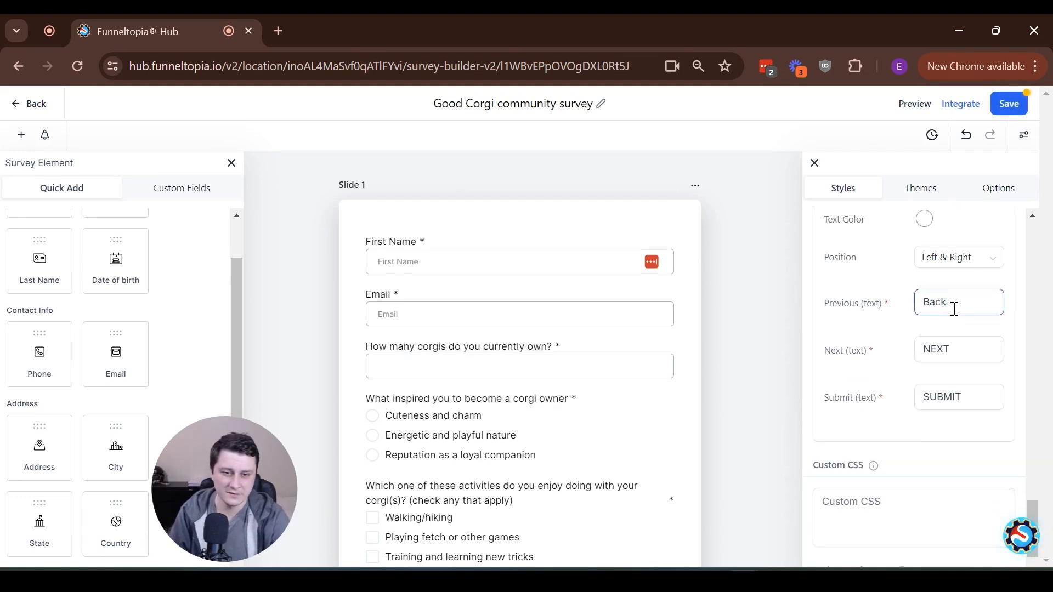
{"action": "key", "text": "Tab"}
{"action": "type", "text": "Ne"}
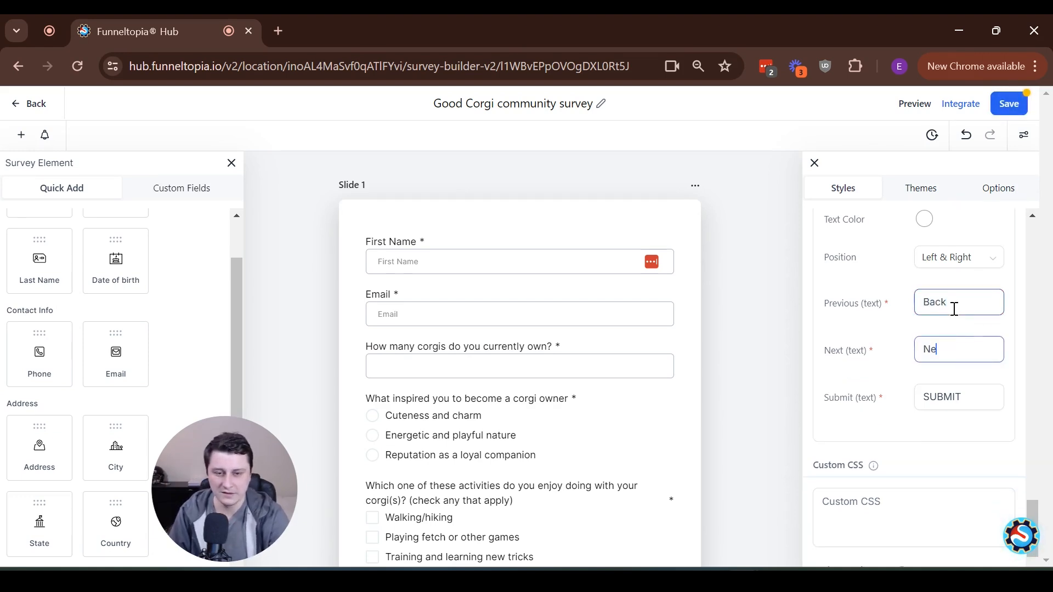
{"action": "type", "text": "xt"}
Set the Submit button text to "Submit Form"
{"action": "left_click", "coordinate": [965, 397]}
{"action": "double_click", "coordinate": [965, 396]}
{"action": "type", "text": "Su"}
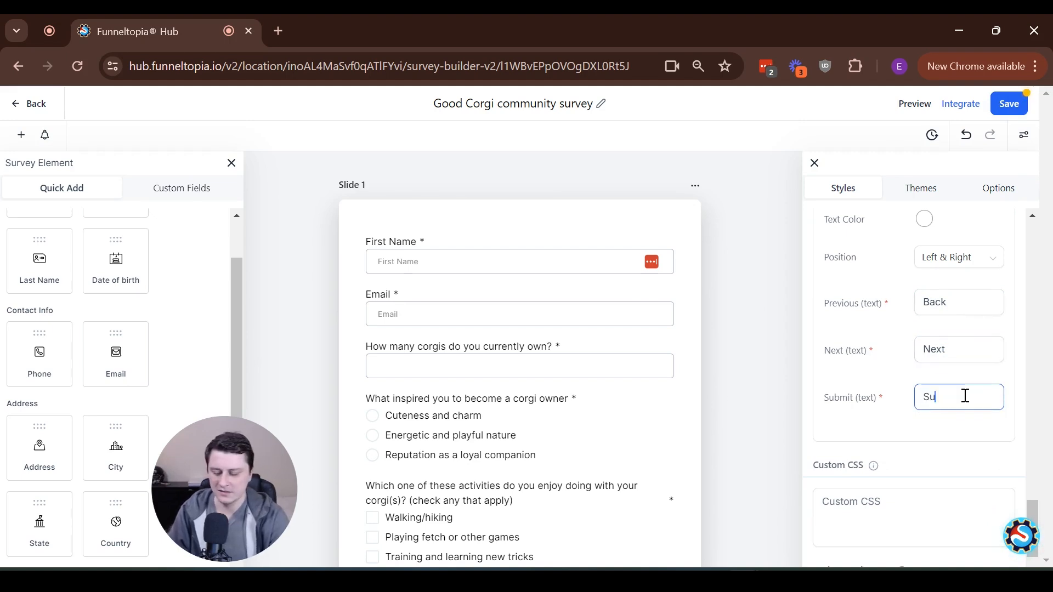
{"action": "type", "text": "bmit Form"}
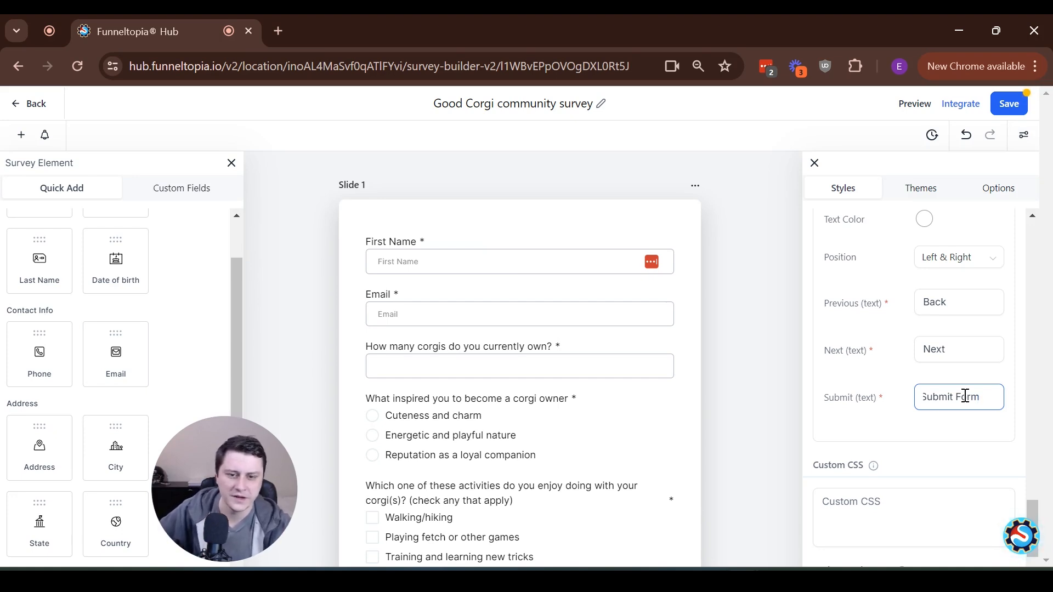
Apply the Blue Texture theme to the survey, accepting the loss of the current style modifications
{"action": "scroll", "coordinate": [963, 395], "scroll_direction": "down", "scroll_amount": 6}
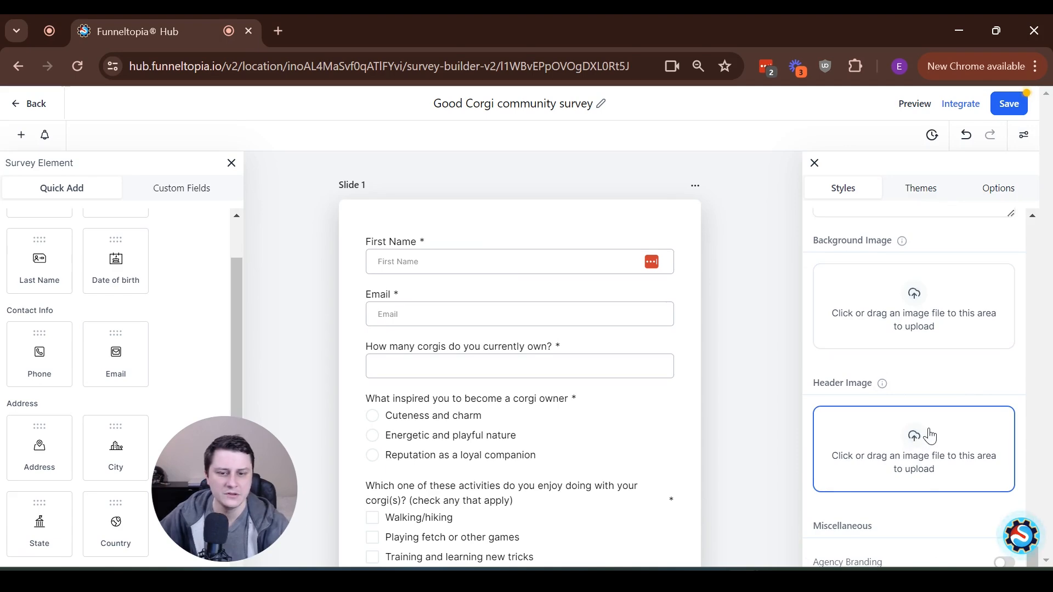
{"action": "key", "text": "ctrl+minus"}
{"action": "key", "text": "ctrl+plus"}
{"action": "scroll", "coordinate": [839, 445], "scroll_direction": "up", "scroll_amount": 3}
{"action": "scroll", "coordinate": [855, 439], "scroll_direction": "down", "scroll_amount": 10}
{"action": "left_click", "coordinate": [939, 197]}
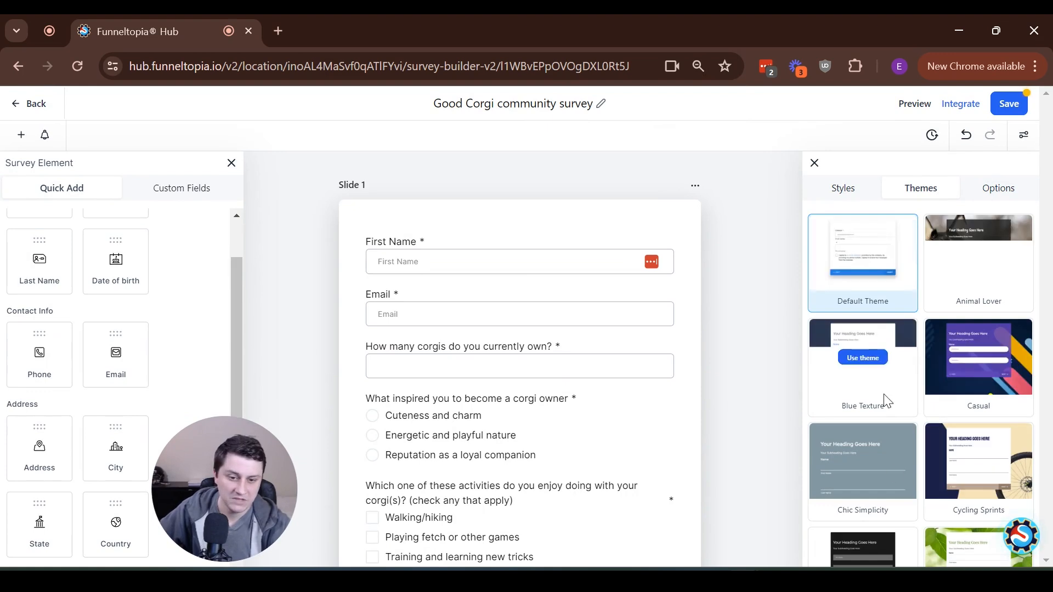
{"action": "mouse_move", "coordinate": [968, 256]}
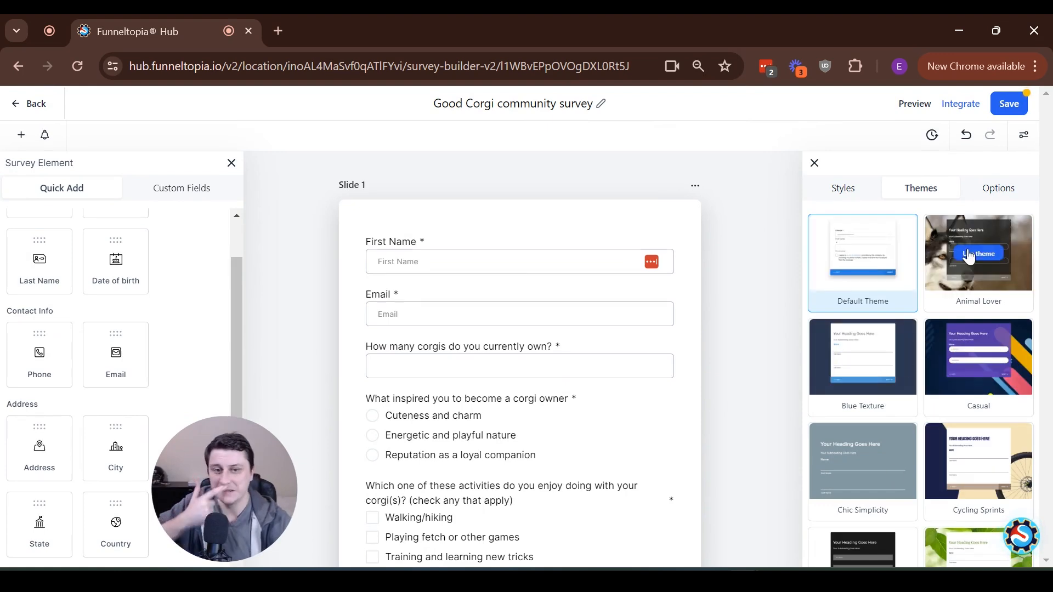
{"action": "left_click", "coordinate": [862, 360]}
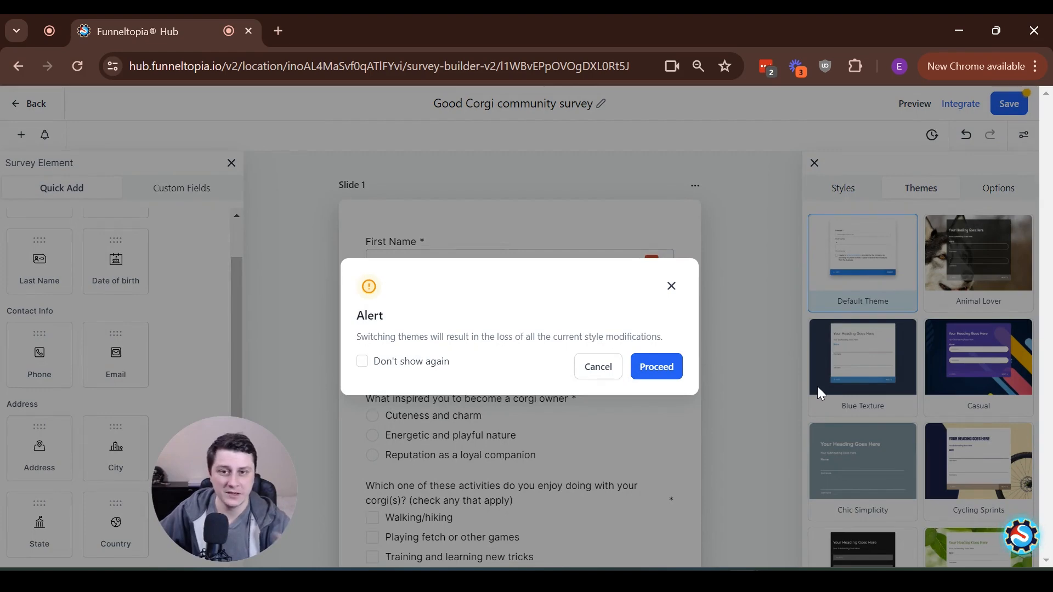
{"action": "left_click", "coordinate": [668, 362]}
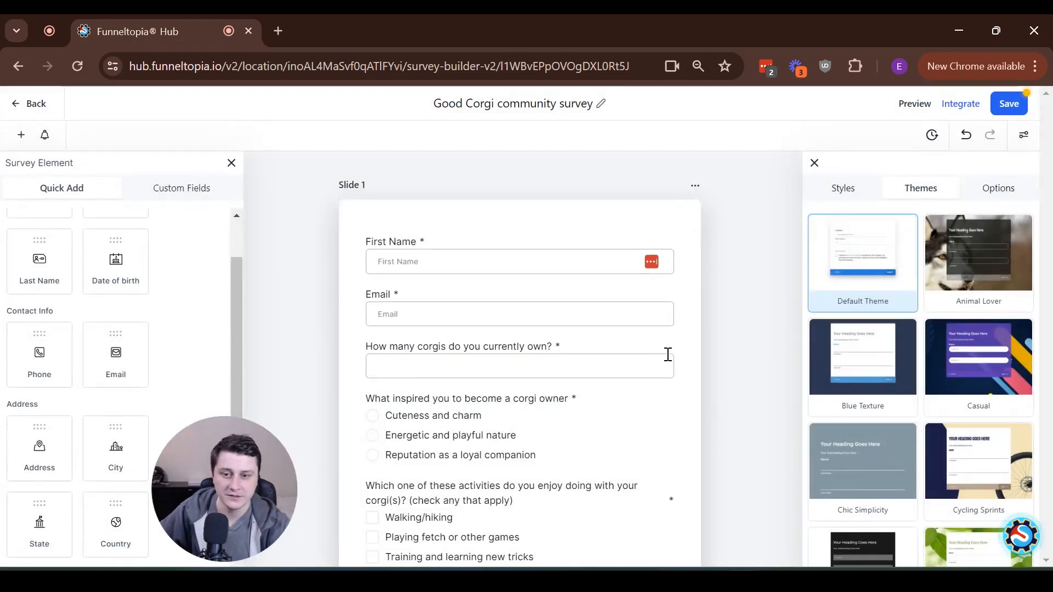
{"action": "scroll", "coordinate": [664, 370], "scroll_direction": "down", "scroll_amount": 2}
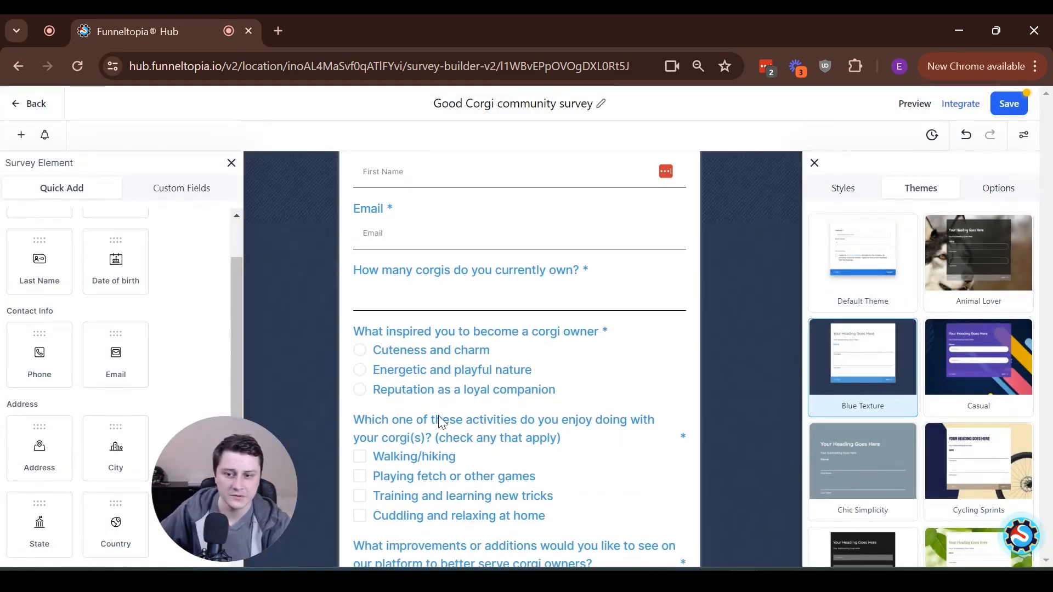
Switch the survey to the Chic Simplicity theme
{"action": "scroll", "coordinate": [875, 430], "scroll_direction": "down", "scroll_amount": 2}
{"action": "left_click", "coordinate": [847, 381]}
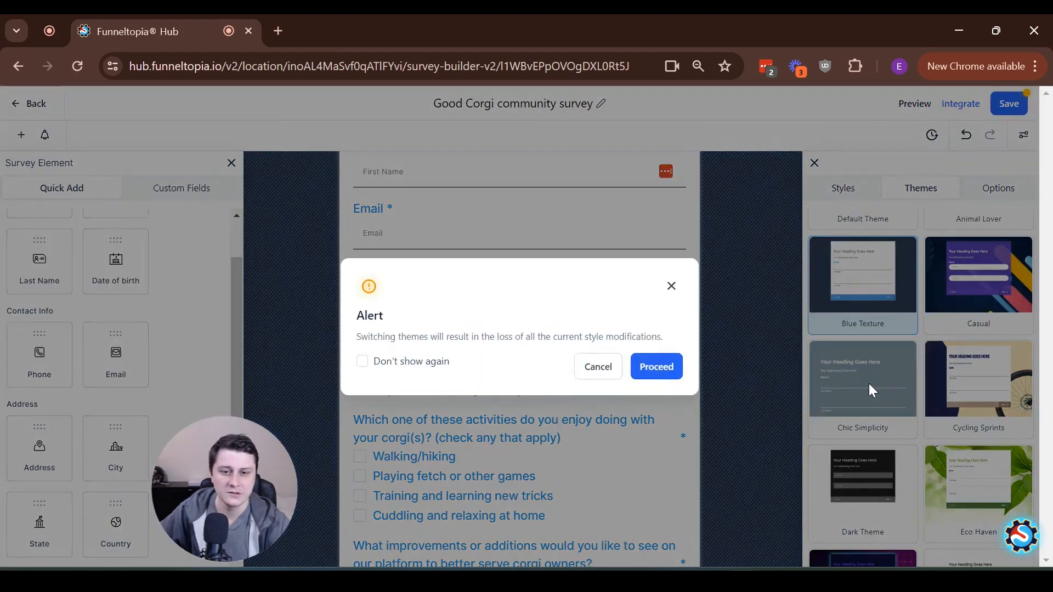
{"action": "left_click", "coordinate": [660, 367]}
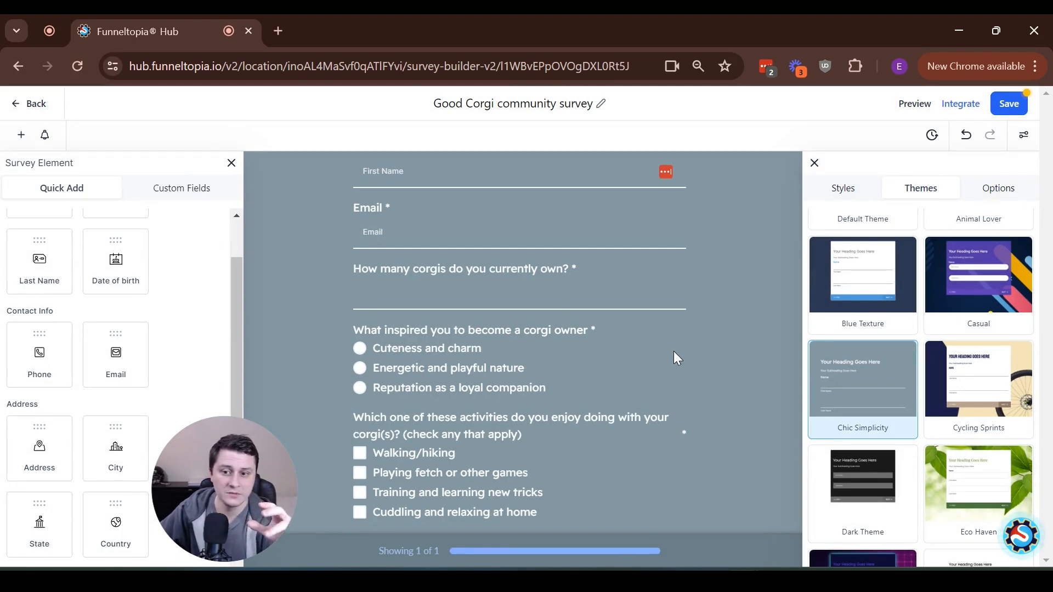
{"action": "scroll", "coordinate": [673, 351], "scroll_direction": "up", "scroll_amount": 2}
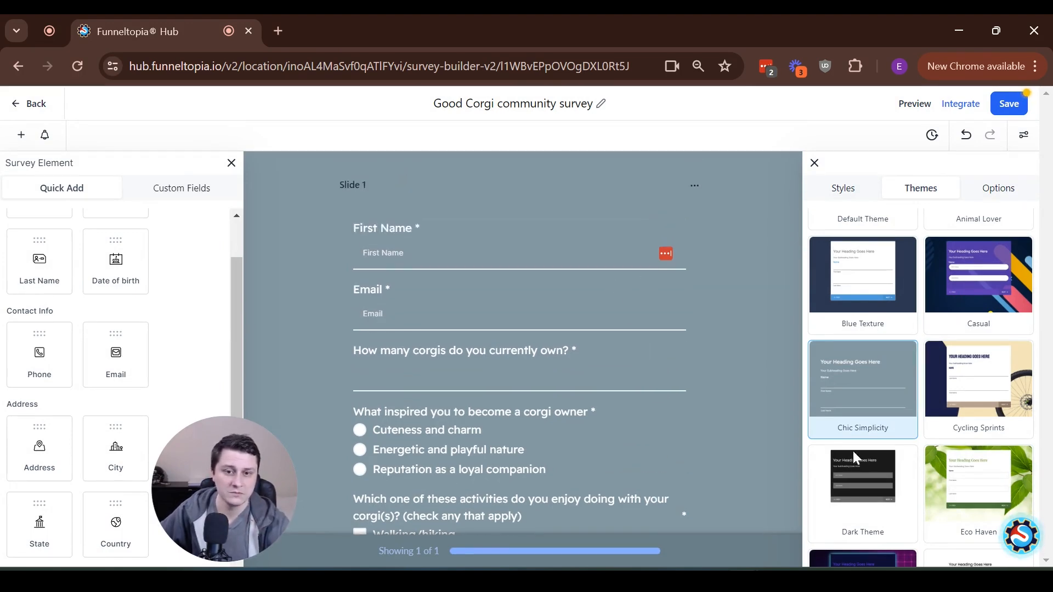
Try out the Travel theme on the survey
{"action": "scroll", "coordinate": [985, 303], "scroll_direction": "down", "scroll_amount": 1}
{"action": "scroll", "coordinate": [981, 304], "scroll_direction": "down", "scroll_amount": 5}
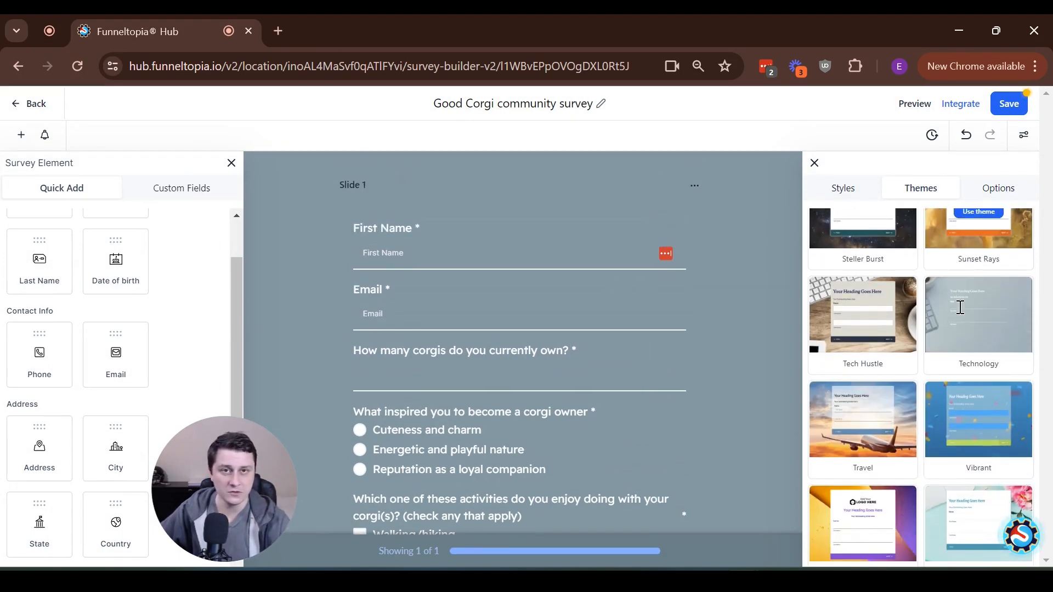
{"action": "left_click", "coordinate": [862, 424]}
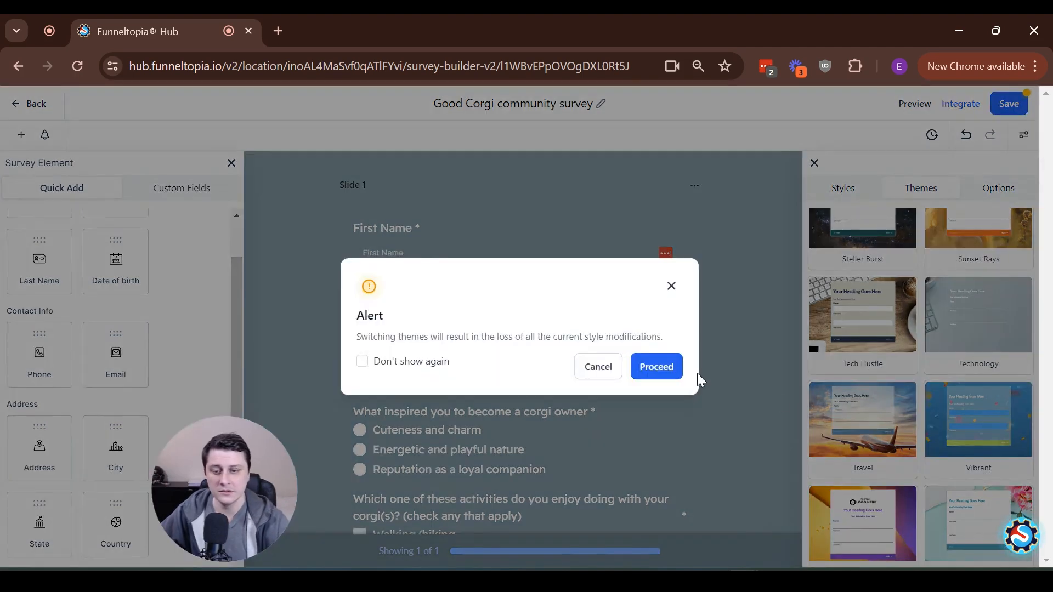
{"action": "left_click", "coordinate": [647, 371]}
Apply the Animal Lover theme to the survey
{"action": "scroll", "coordinate": [953, 465], "scroll_direction": "up", "scroll_amount": 8}
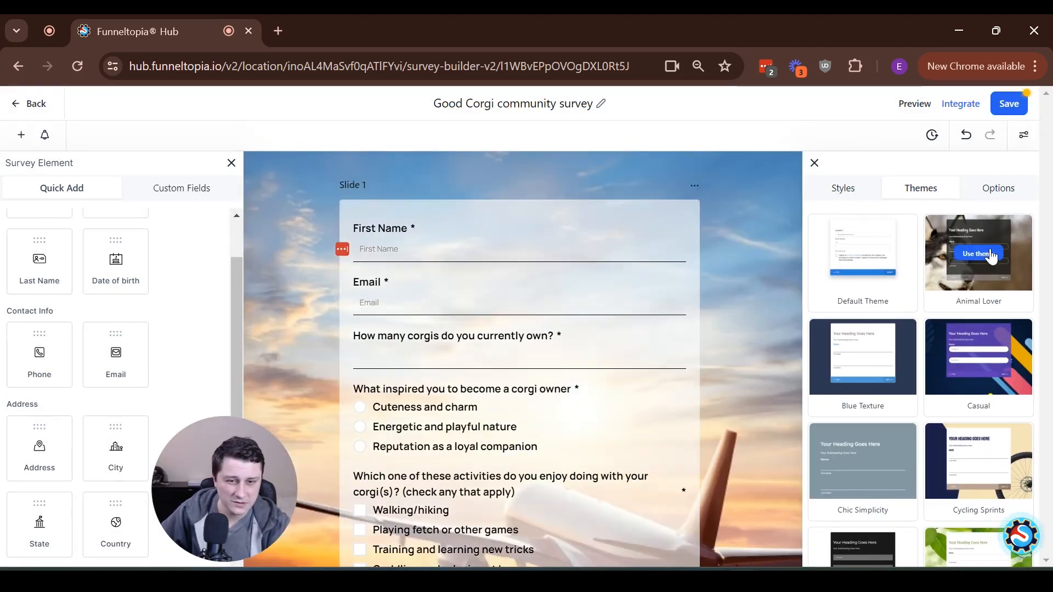
{"action": "left_click", "coordinate": [976, 256]}
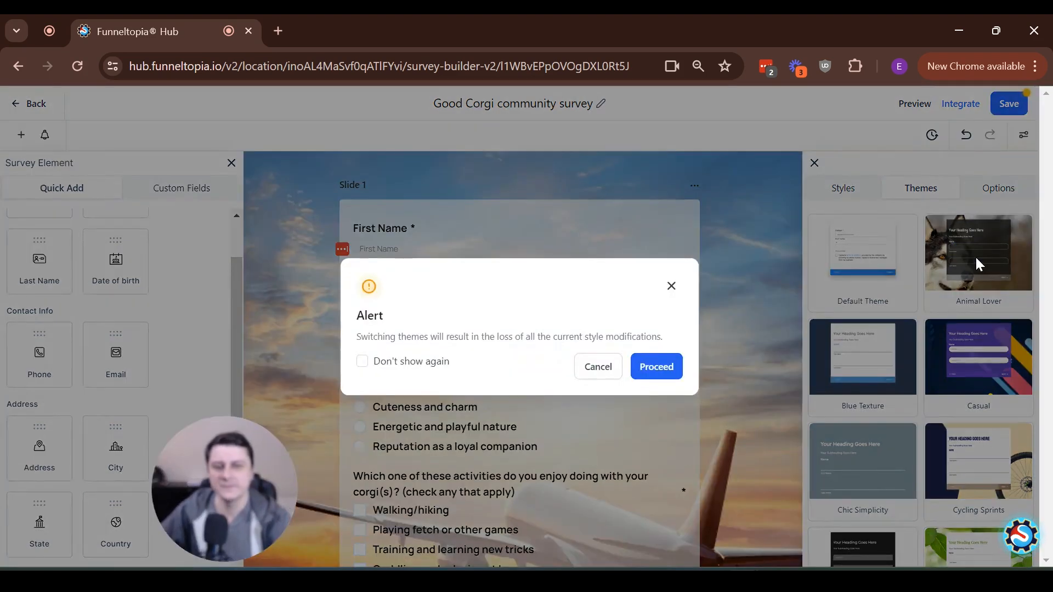
{"action": "left_click", "coordinate": [670, 366]}
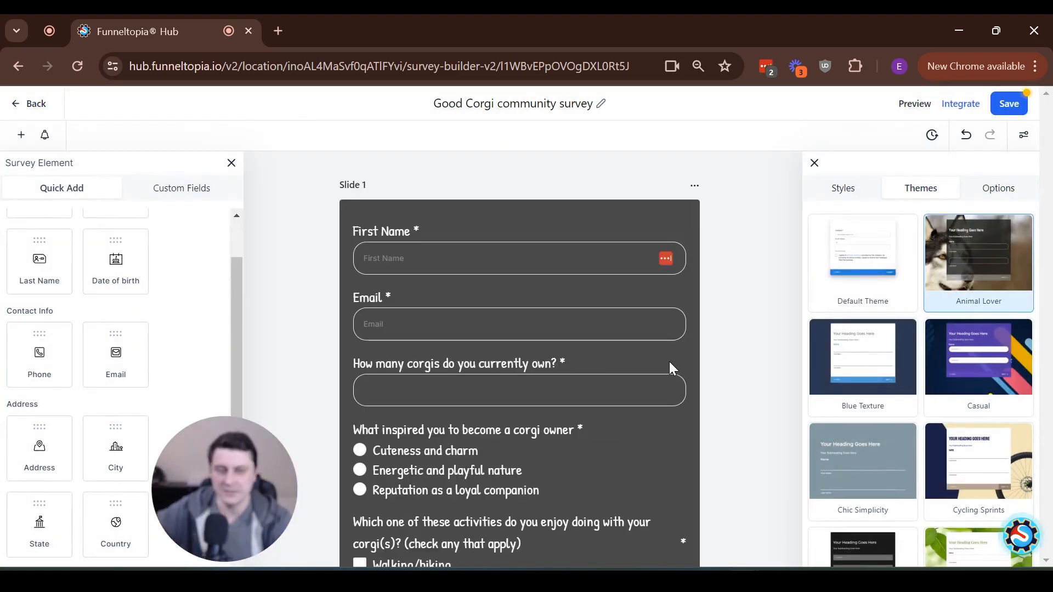
{"action": "scroll", "coordinate": [557, 315], "scroll_direction": "down", "scroll_amount": 3}
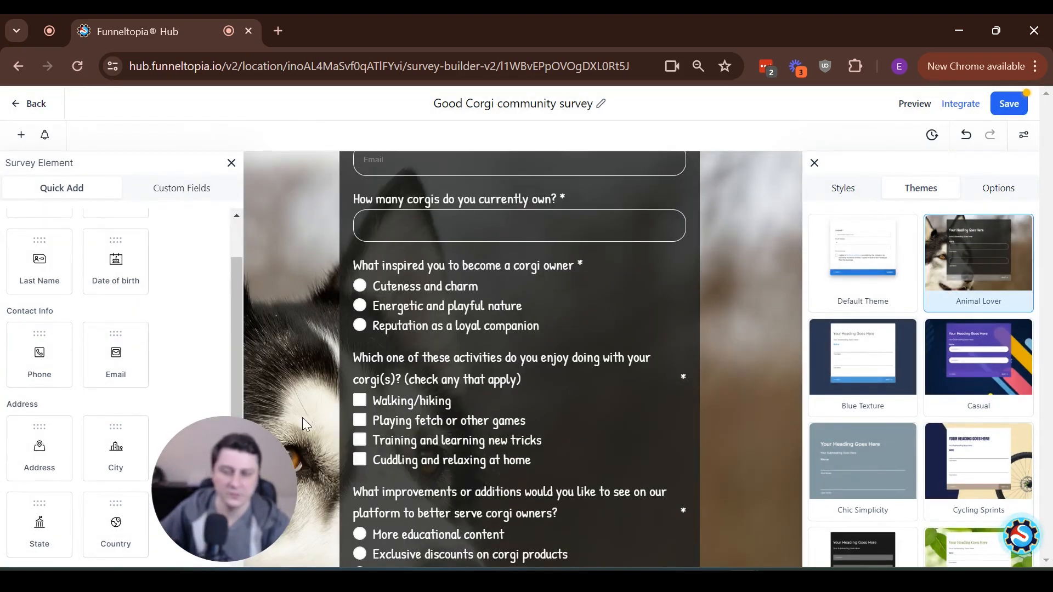
Replace the theme's background image with "Good Corgi banners.png" and check it across the whole survey
{"action": "left_click", "coordinate": [855, 196]}
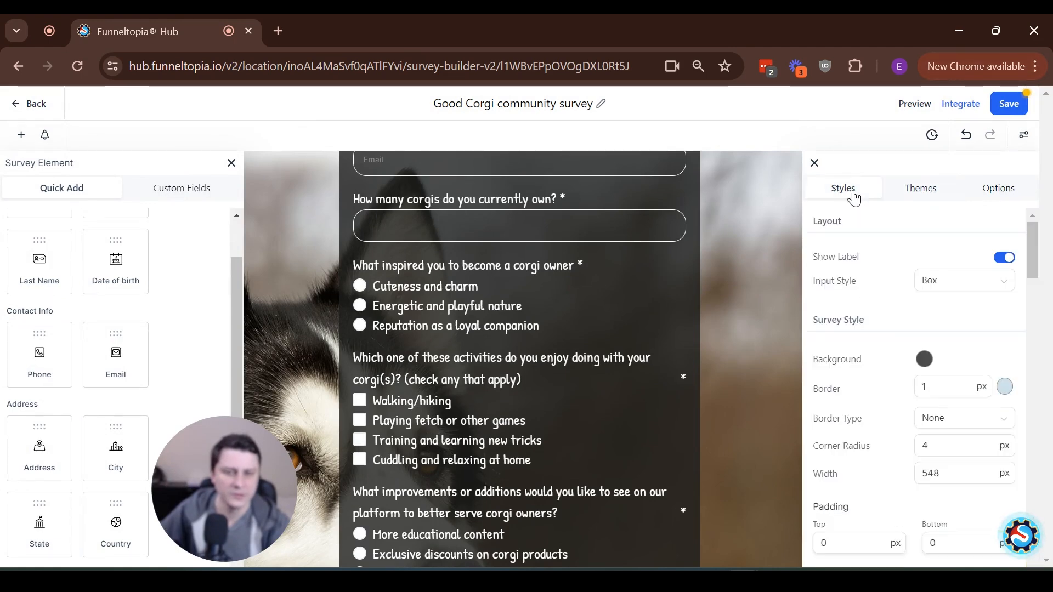
{"action": "scroll", "coordinate": [990, 415], "scroll_direction": "down", "scroll_amount": 10}
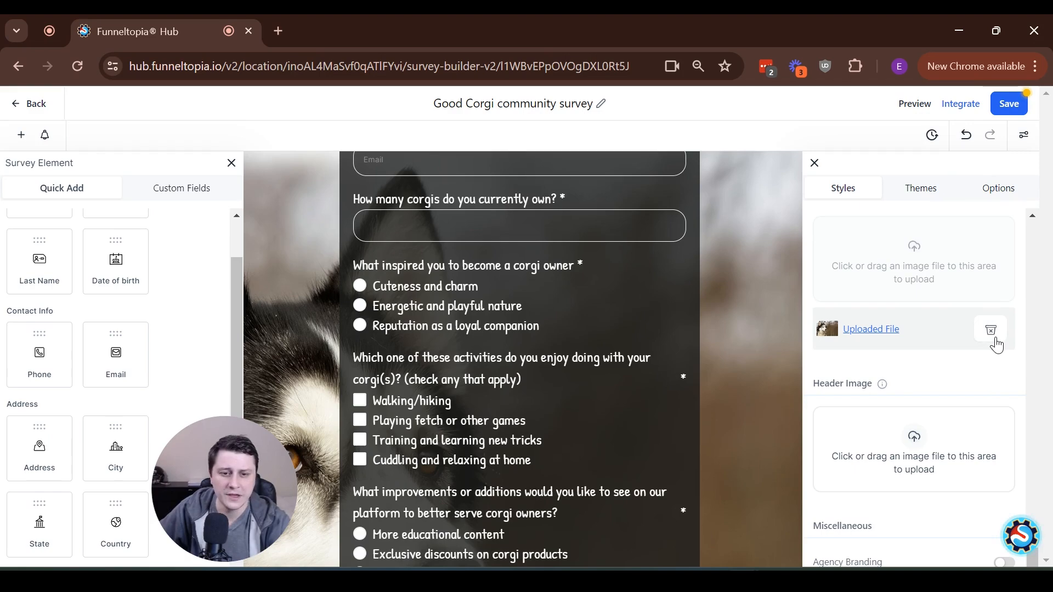
{"action": "left_click", "coordinate": [991, 331]}
{"action": "left_click", "coordinate": [927, 314]}
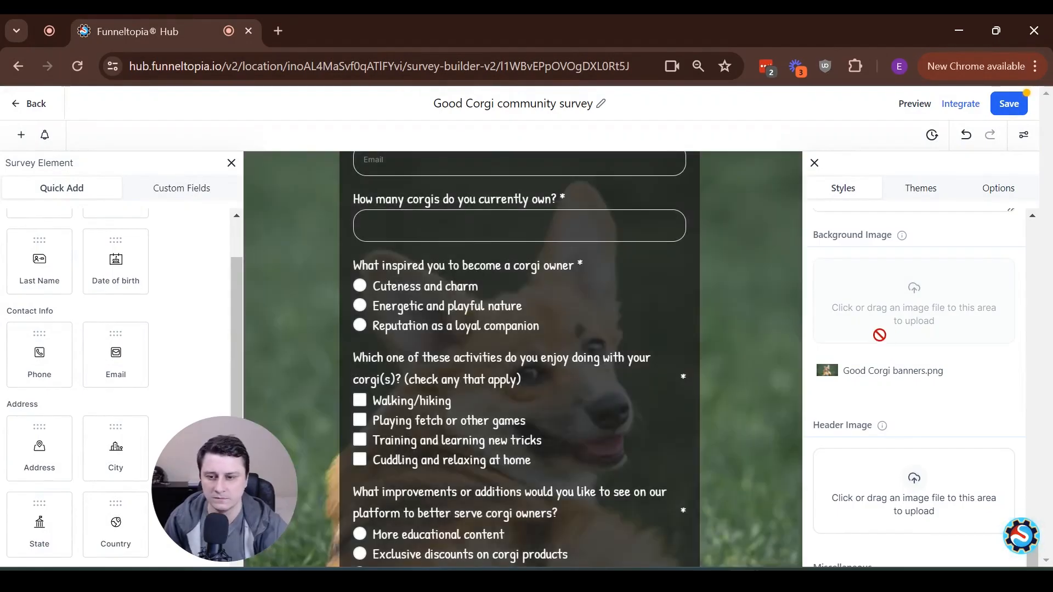
{"action": "scroll", "coordinate": [626, 310], "scroll_direction": "down", "scroll_amount": 4}
{"action": "scroll", "coordinate": [617, 360], "scroll_direction": "up", "scroll_amount": 7}
{"action": "scroll", "coordinate": [646, 354], "scroll_direction": "down", "scroll_amount": 7}
{"action": "scroll", "coordinate": [653, 353], "scroll_direction": "up", "scroll_amount": 4}
{"action": "scroll", "coordinate": [658, 347], "scroll_direction": "up", "scroll_amount": 4}
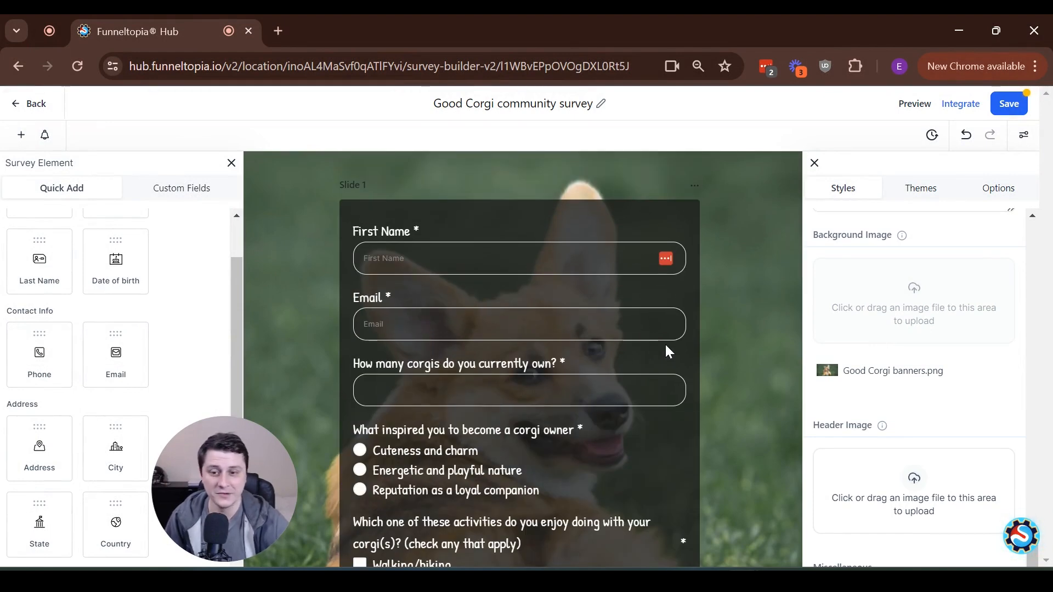
Open the survey's general options and examine the available On Submit actions, keeping Message selected
{"action": "scroll", "coordinate": [932, 389], "scroll_direction": "up", "scroll_amount": 4}
{"action": "scroll", "coordinate": [888, 400], "scroll_direction": "up", "scroll_amount": 5}
{"action": "scroll", "coordinate": [962, 409], "scroll_direction": "up", "scroll_amount": 10}
{"action": "left_click_drag", "start_coordinate": [998, 192], "coordinate": [976, 193]}
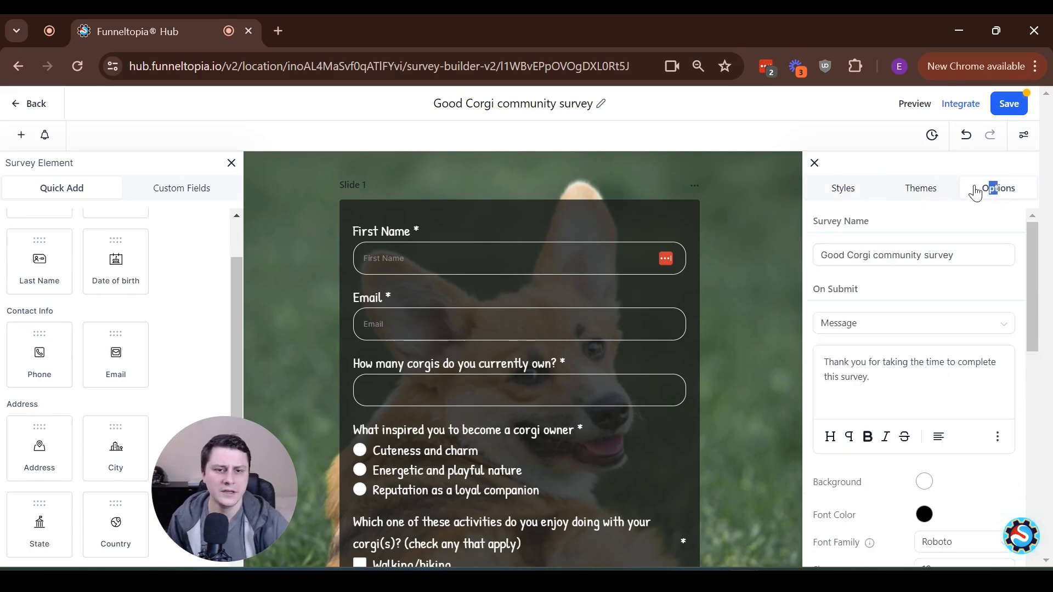
{"action": "left_click", "coordinate": [1019, 189]}
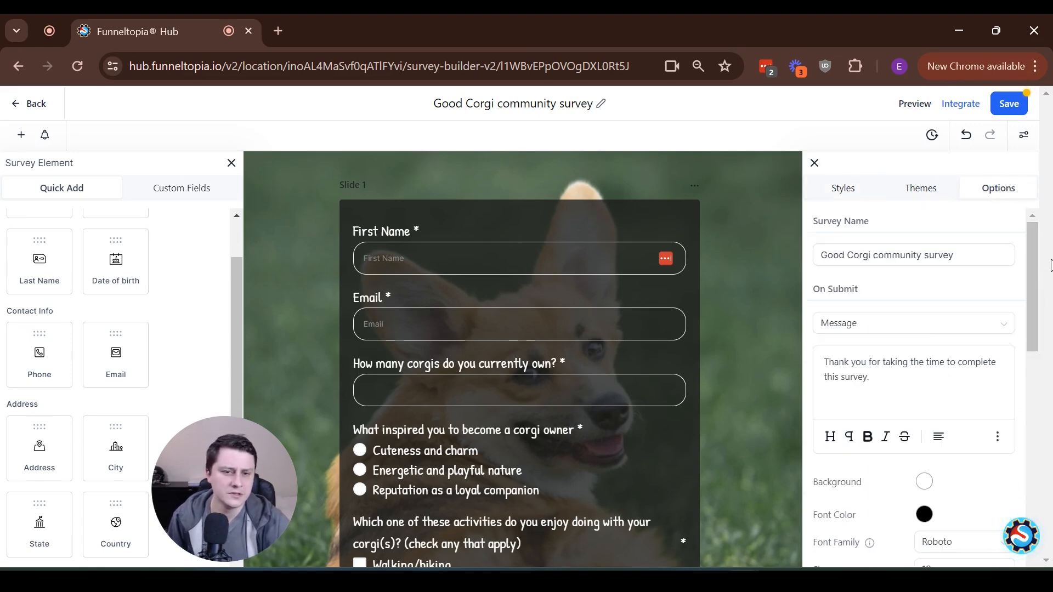
{"action": "mouse_move", "coordinate": [1031, 255]}
{"action": "left_mouse_down"}
{"action": "mouse_move", "coordinate": [1025, 237]}
{"action": "mouse_move", "coordinate": [1023, 256]}
{"action": "left_mouse_up"}
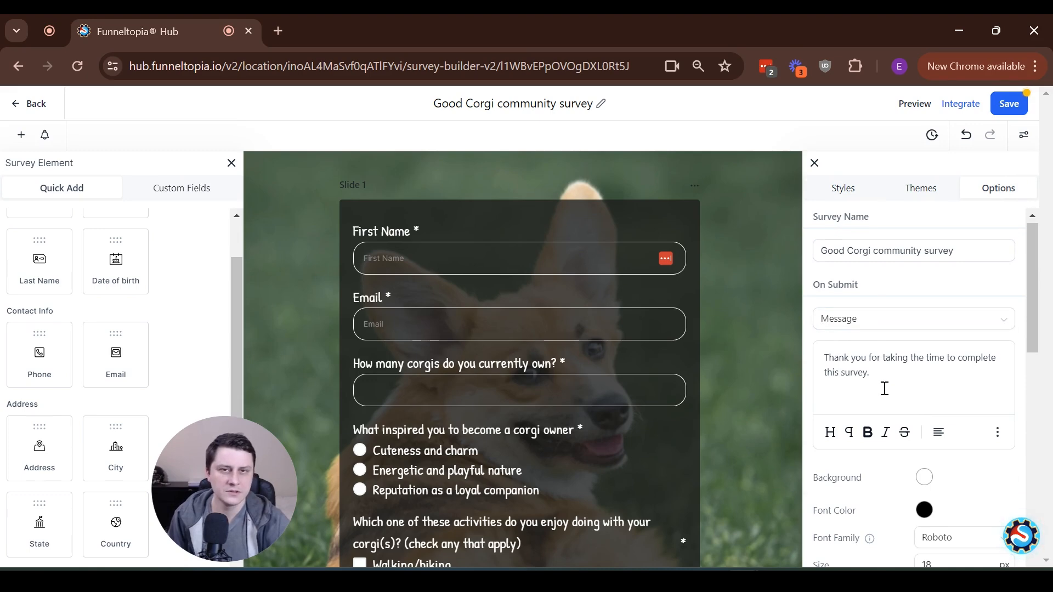
{"action": "left_click", "coordinate": [891, 321]}
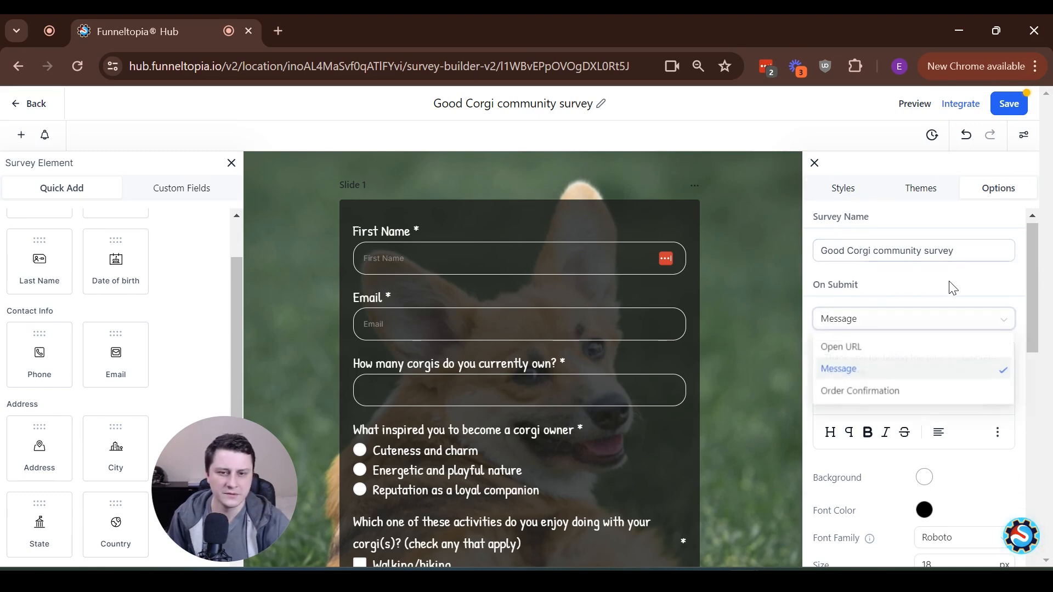
{"action": "left_click", "coordinate": [892, 321]}
{"action": "left_click", "coordinate": [892, 322]}
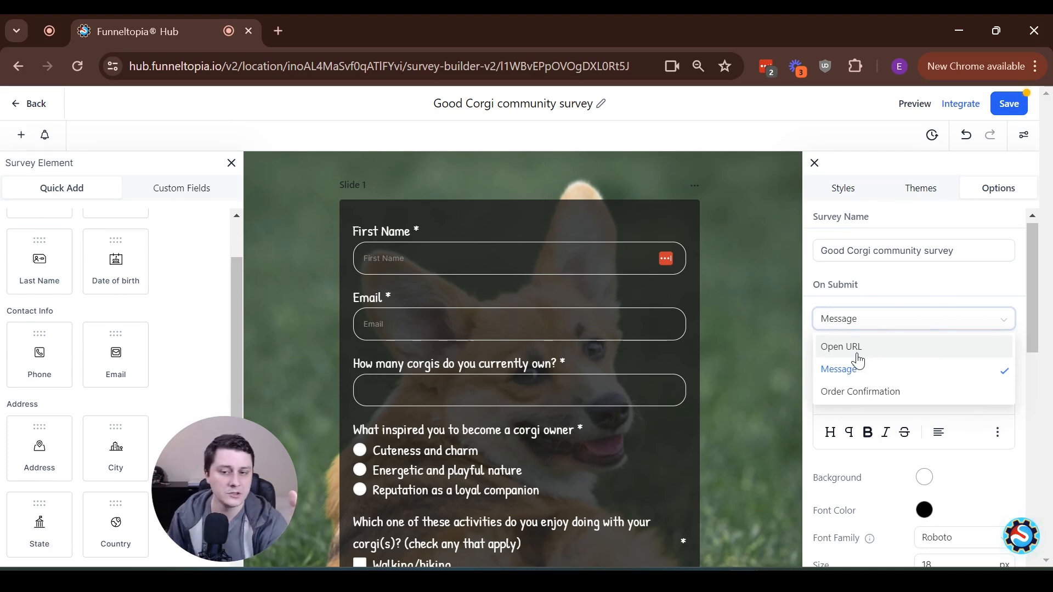
{"action": "scroll", "coordinate": [474, 393], "scroll_direction": "down", "scroll_amount": 7}
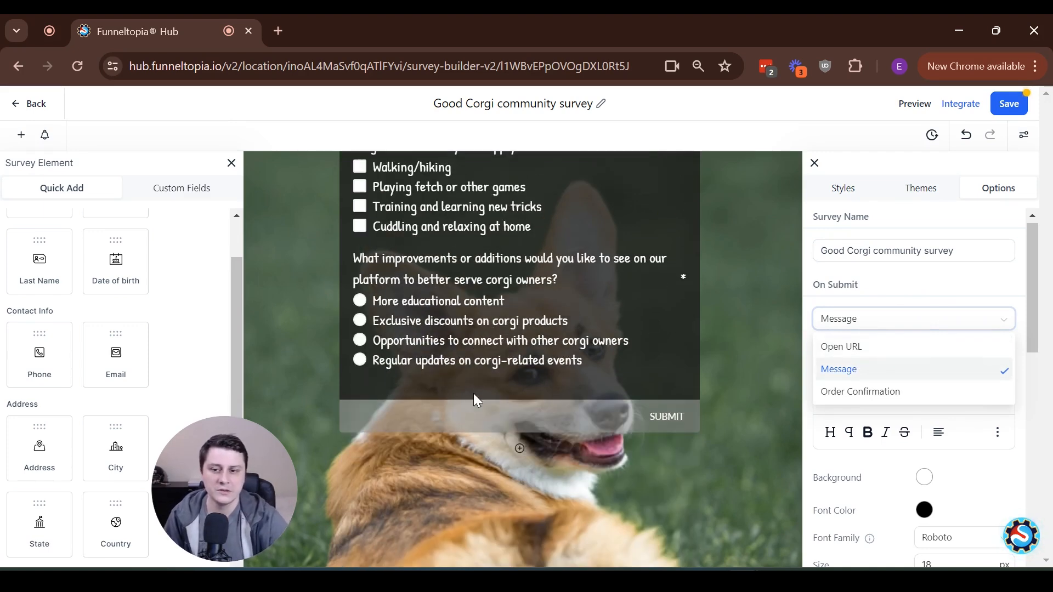
{"action": "scroll", "coordinate": [472, 393], "scroll_direction": "up", "scroll_amount": 5}
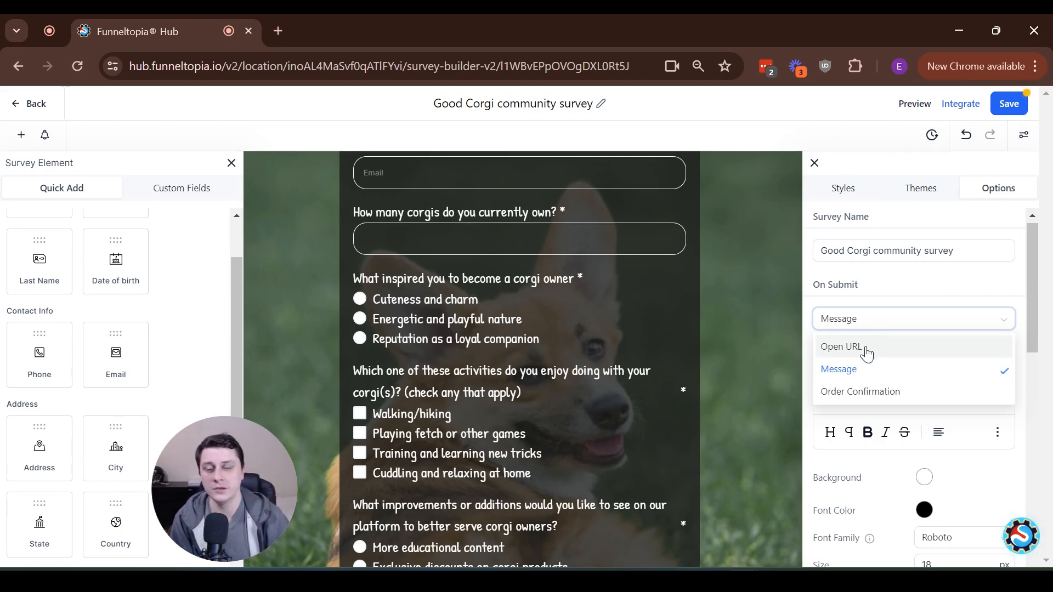
{"action": "left_click", "coordinate": [811, 339]}
Review the survey's disqualification messages, Facebook Pixel settings and remaining survey settings
{"action": "scroll", "coordinate": [954, 345], "scroll_direction": "down", "scroll_amount": 6}
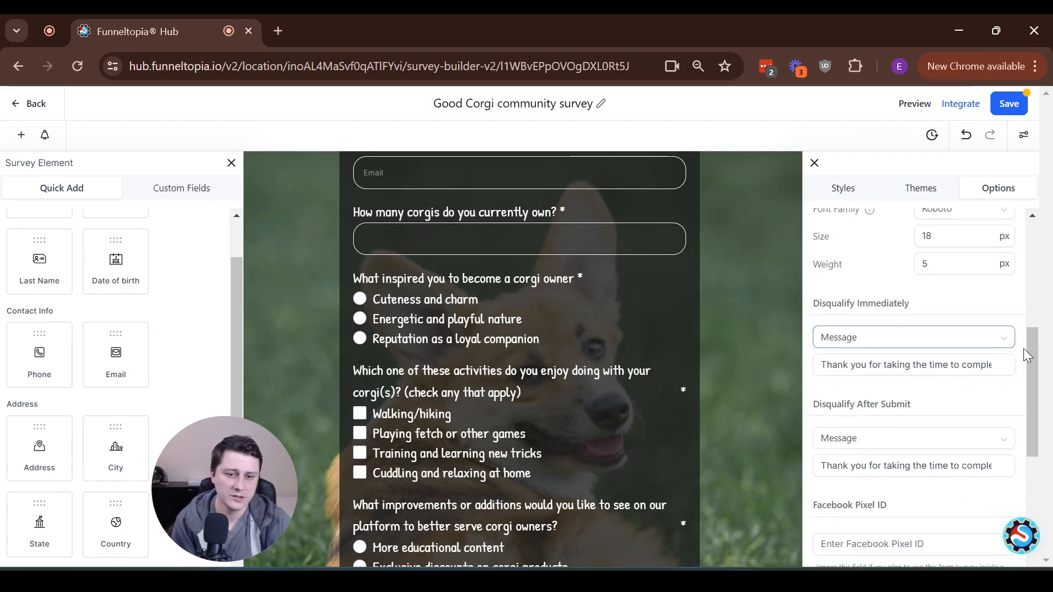
{"action": "left_click_drag", "start_coordinate": [1034, 364], "coordinate": [1032, 370]}
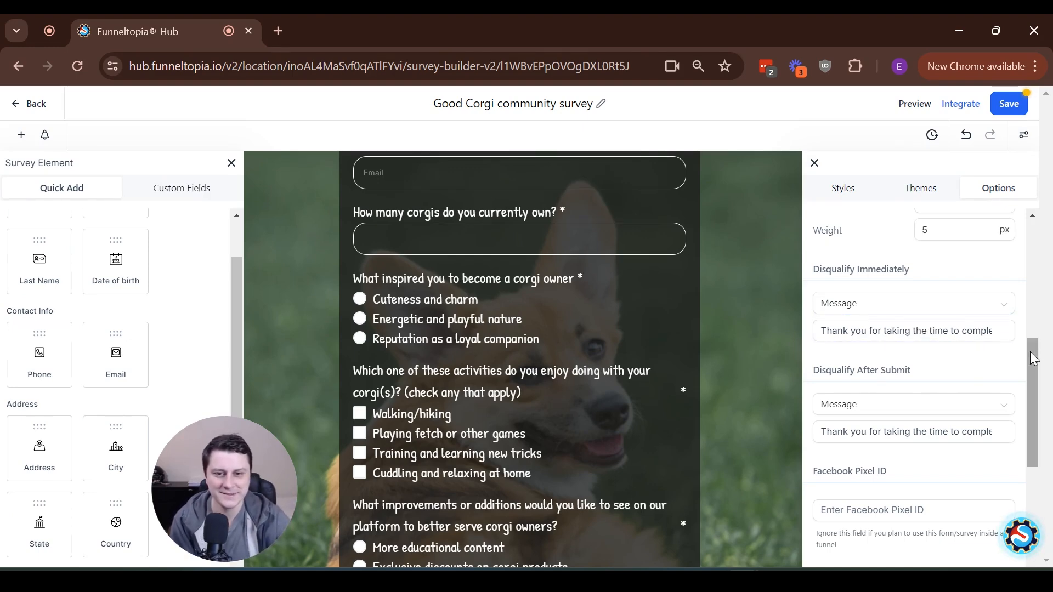
{"action": "left_click_drag", "start_coordinate": [1032, 356], "coordinate": [1019, 529]}
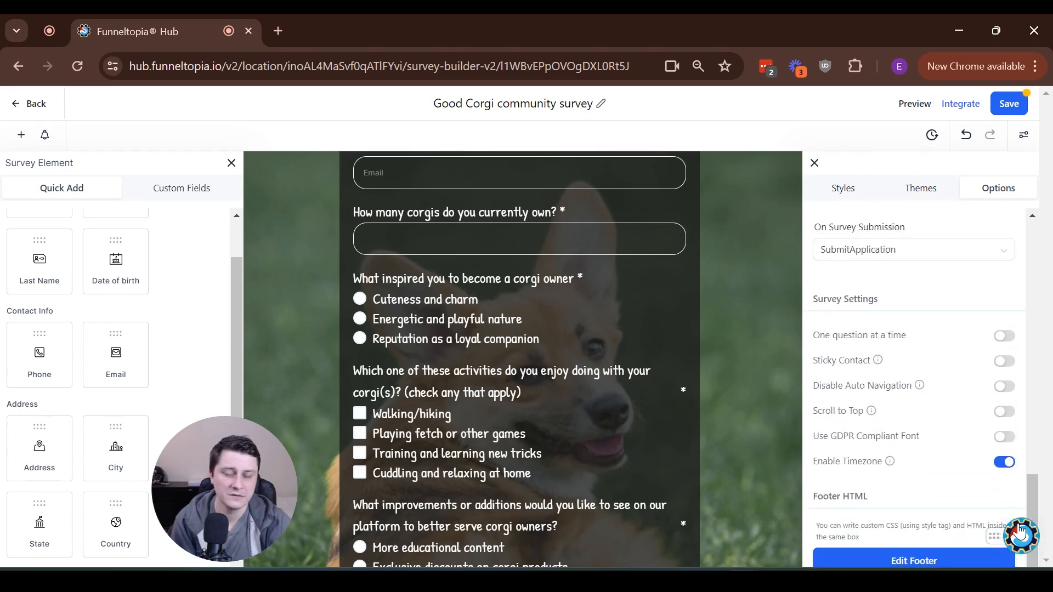
{"action": "scroll", "coordinate": [899, 498], "scroll_direction": "up", "scroll_amount": 10}
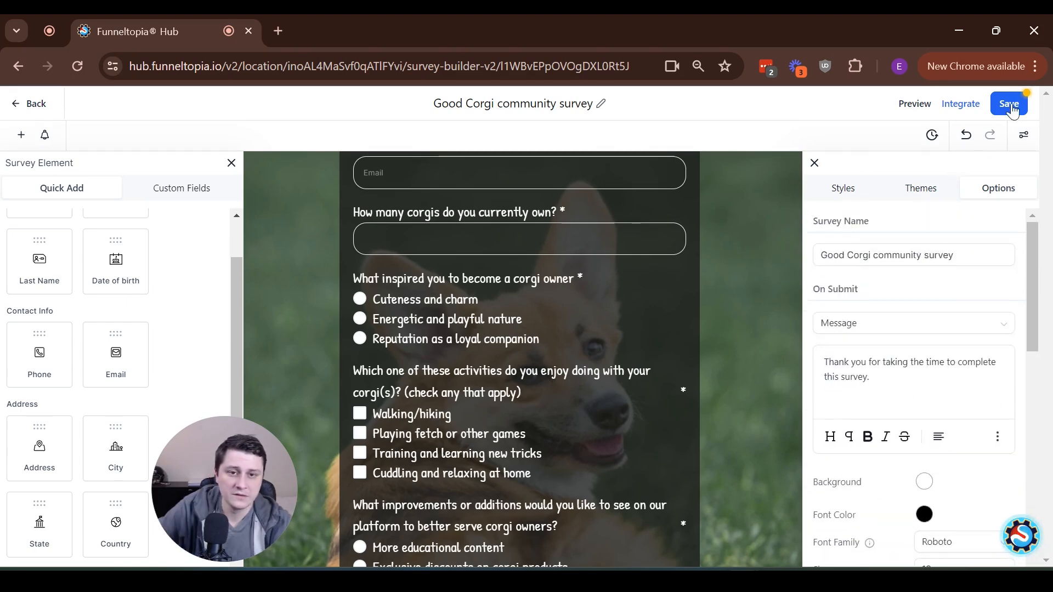
Save the survey and check the styled form from beginning to end in a preview
{"action": "left_click", "coordinate": [1011, 108]}
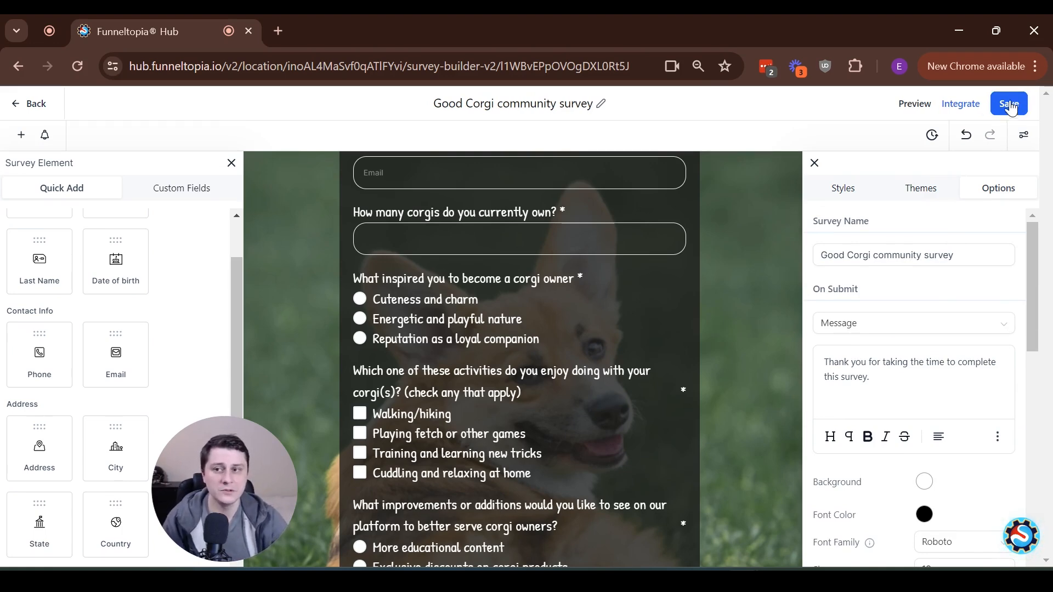
{"action": "left_click", "coordinate": [916, 104]}
{"action": "scroll", "coordinate": [759, 334], "scroll_direction": "down", "scroll_amount": 10}
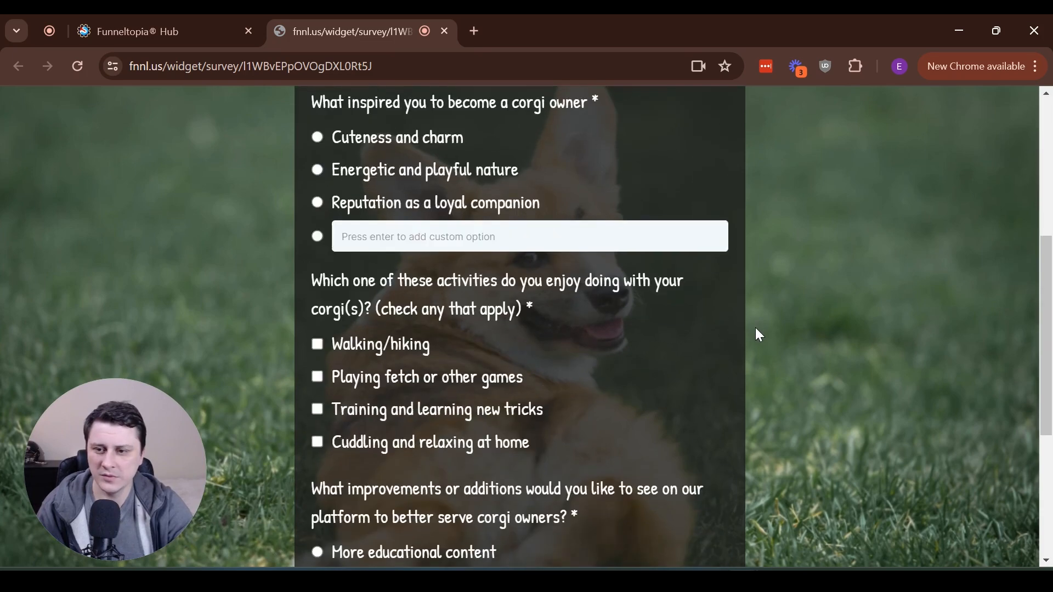
{"action": "scroll", "coordinate": [869, 333], "scroll_direction": "up", "scroll_amount": 4}
{"action": "scroll", "coordinate": [869, 331], "scroll_direction": "up", "scroll_amount": 7}
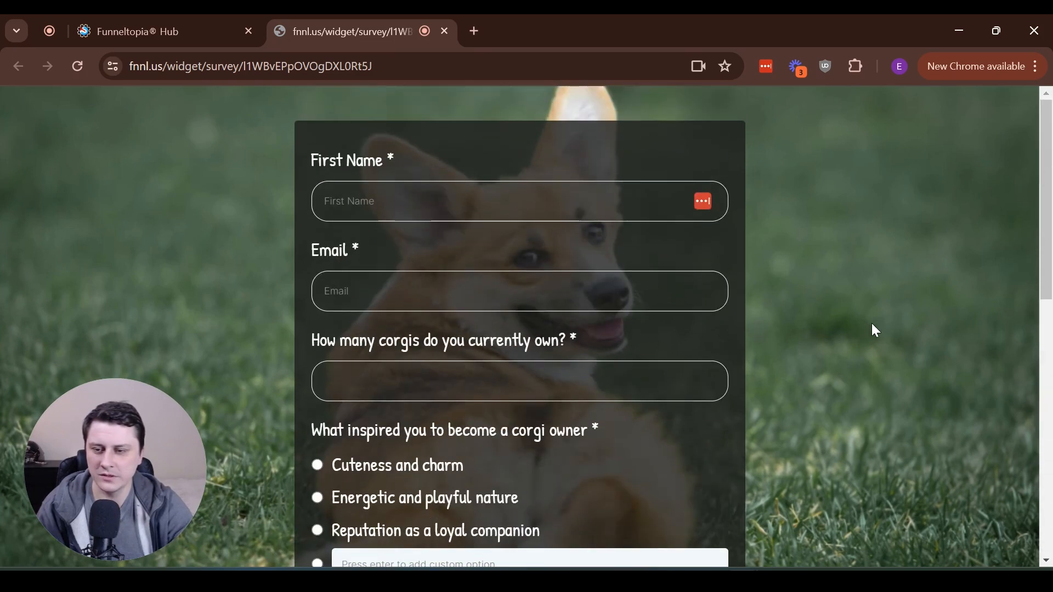
{"action": "scroll", "coordinate": [874, 209], "scroll_direction": "down", "scroll_amount": 10}
{"action": "scroll", "coordinate": [829, 258], "scroll_direction": "up", "scroll_amount": 10}
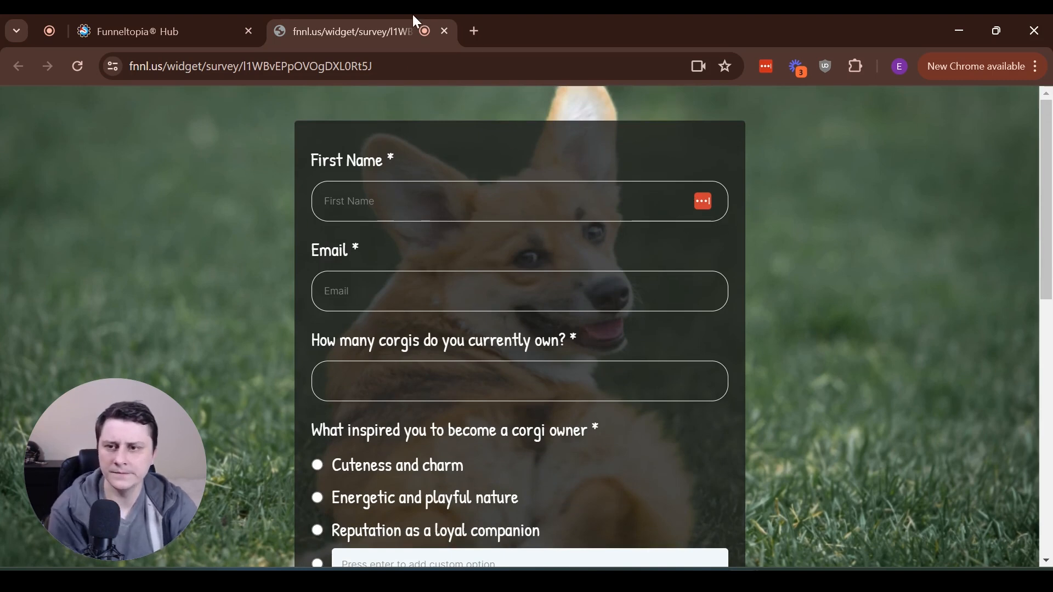
Close the survey preview and return from the builder to the list of surveys
{"action": "left_click", "coordinate": [445, 31]}
{"action": "left_click", "coordinate": [33, 107]}
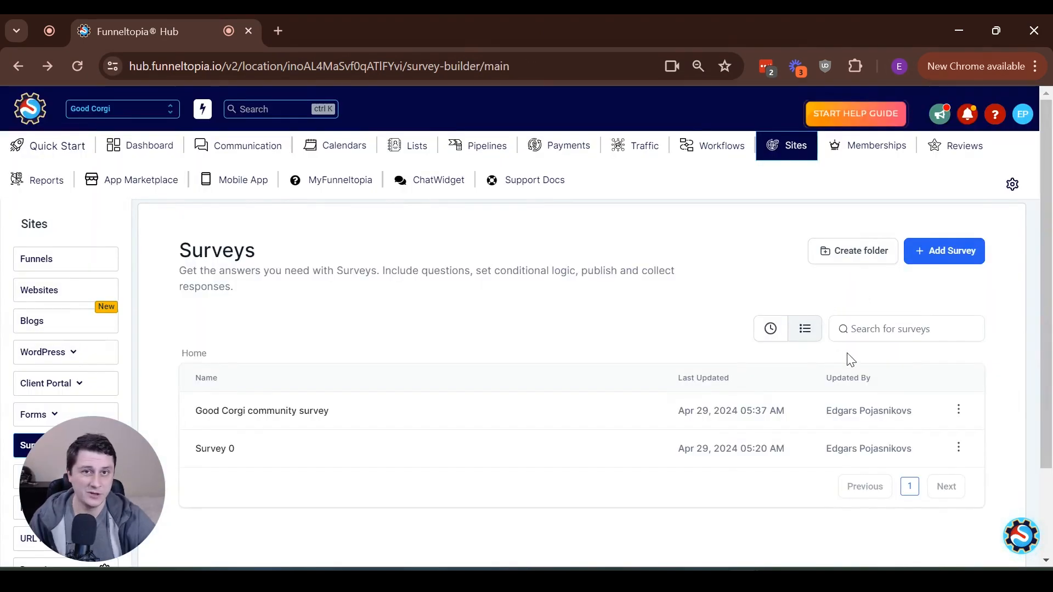
Preview the Good Corgi community survey from the survey list, look through its form, and return to the surveys page
{"action": "left_click", "coordinate": [963, 417]}
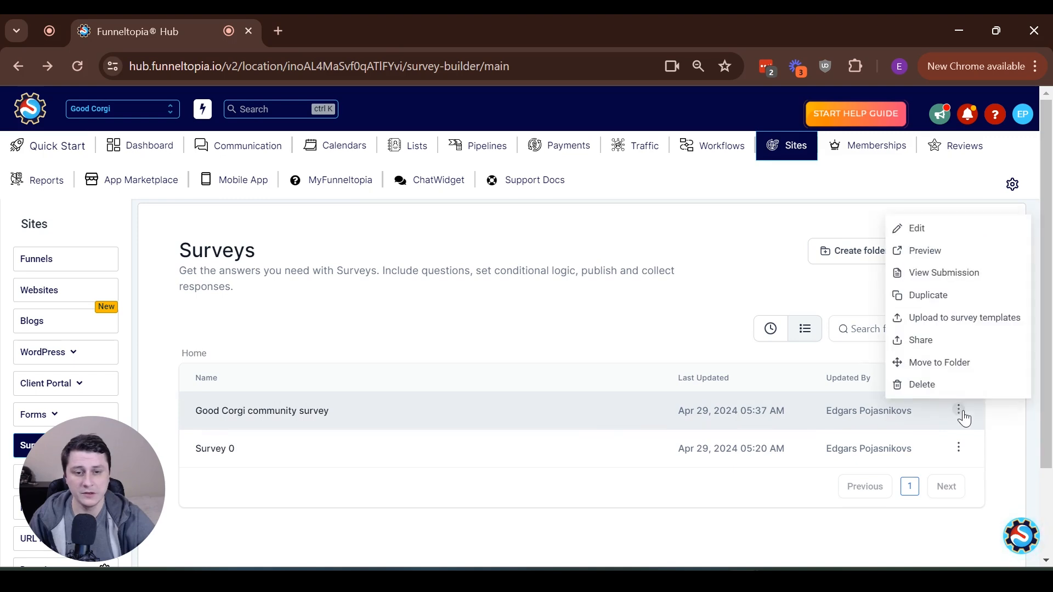
{"action": "left_click", "coordinate": [939, 252]}
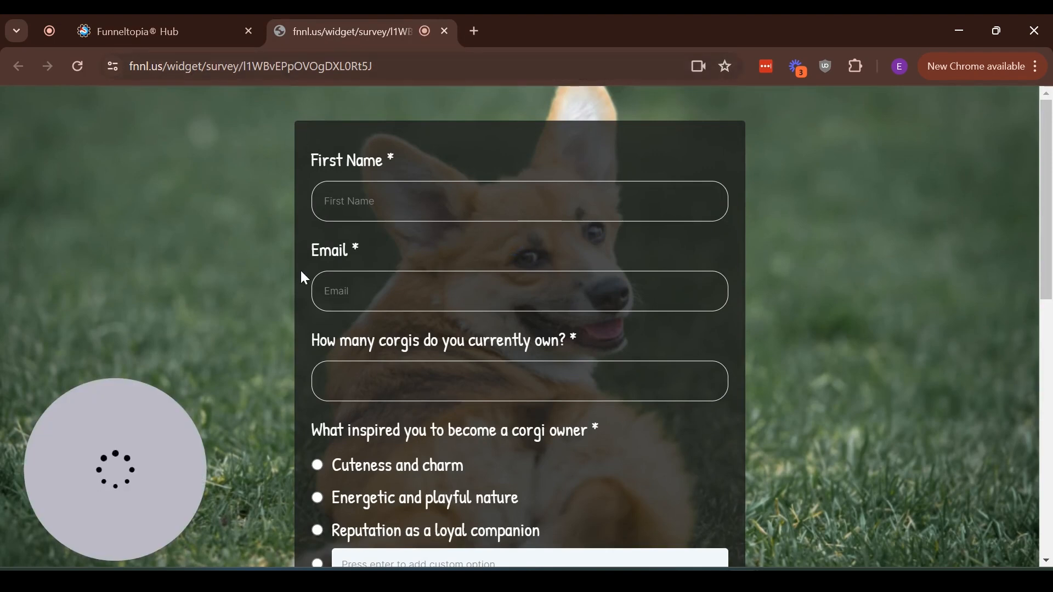
{"action": "scroll", "coordinate": [301, 270], "scroll_direction": "down", "scroll_amount": 3}
{"action": "scroll", "coordinate": [305, 276], "scroll_direction": "up", "scroll_amount": 3}
{"action": "left_click", "coordinate": [181, 25]}
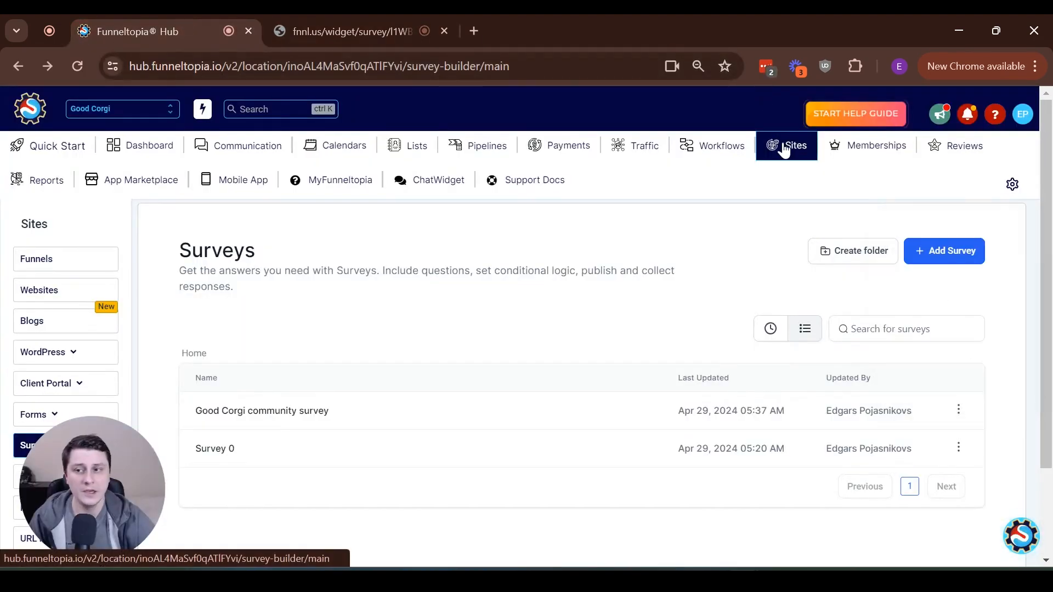
Create a new funnel from blank named "Corgi survey"
{"action": "left_click_drag", "start_coordinate": [120, 503], "coordinate": [231, 516]}
{"action": "left_click", "coordinate": [36, 260]}
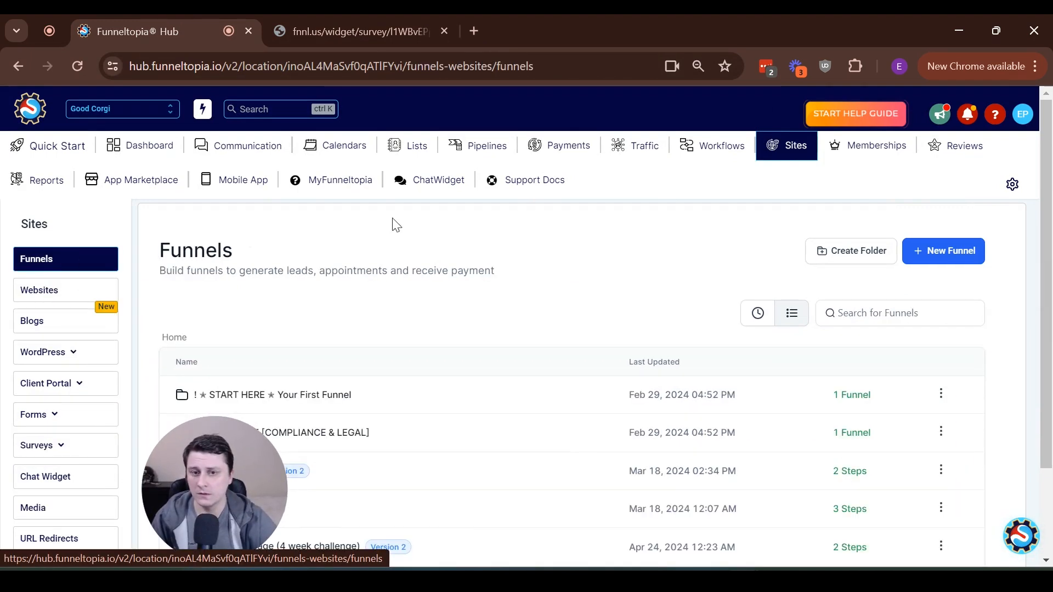
{"action": "left_click", "coordinate": [966, 253]}
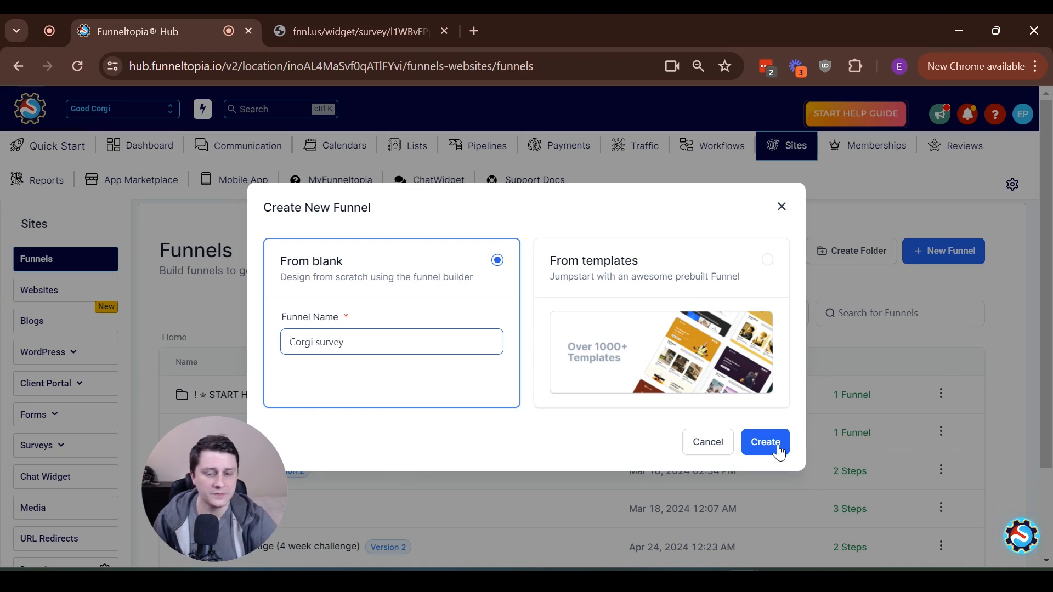
{"action": "left_click", "coordinate": [777, 444]}
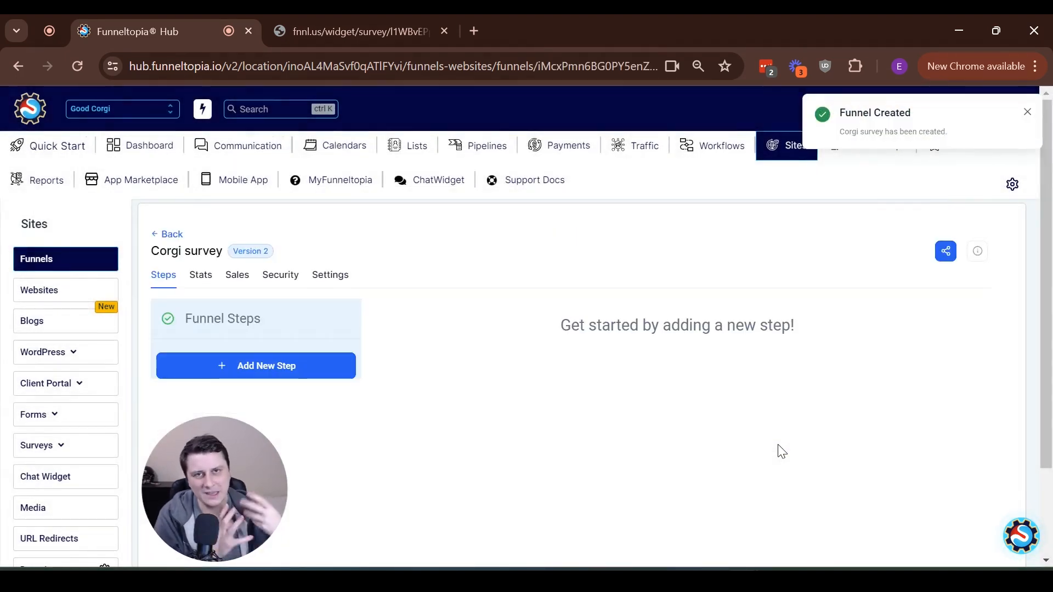
Add a funnel step named "Survey" with the path "/corgi-survey"
{"action": "left_click_drag", "start_coordinate": [202, 468], "coordinate": [114, 498]}
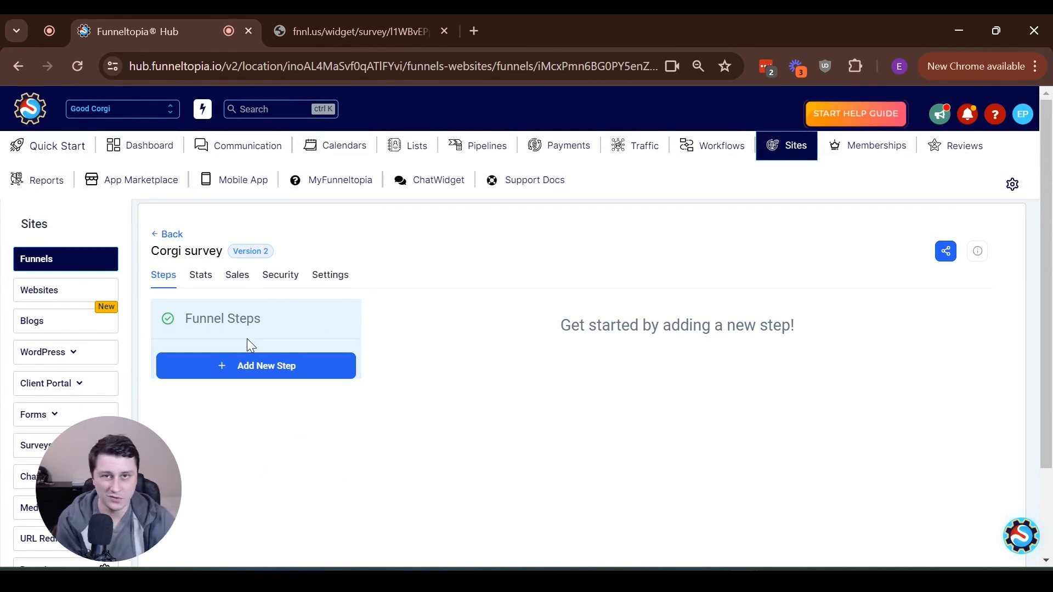
{"action": "left_click", "coordinate": [263, 366]}
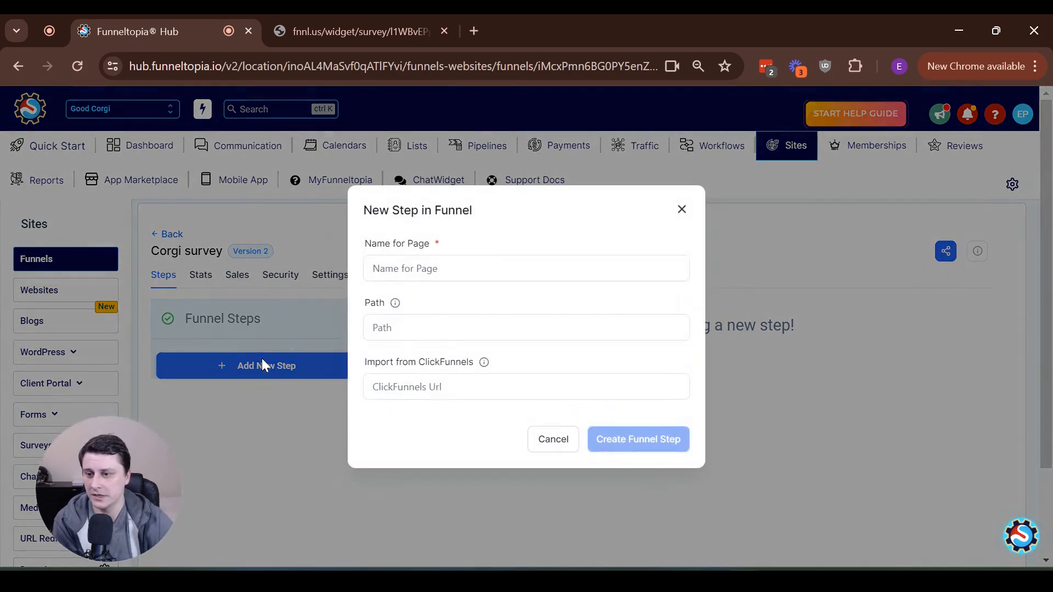
{"action": "left_click", "coordinate": [455, 257]}
{"action": "type", "text": "Survey"}
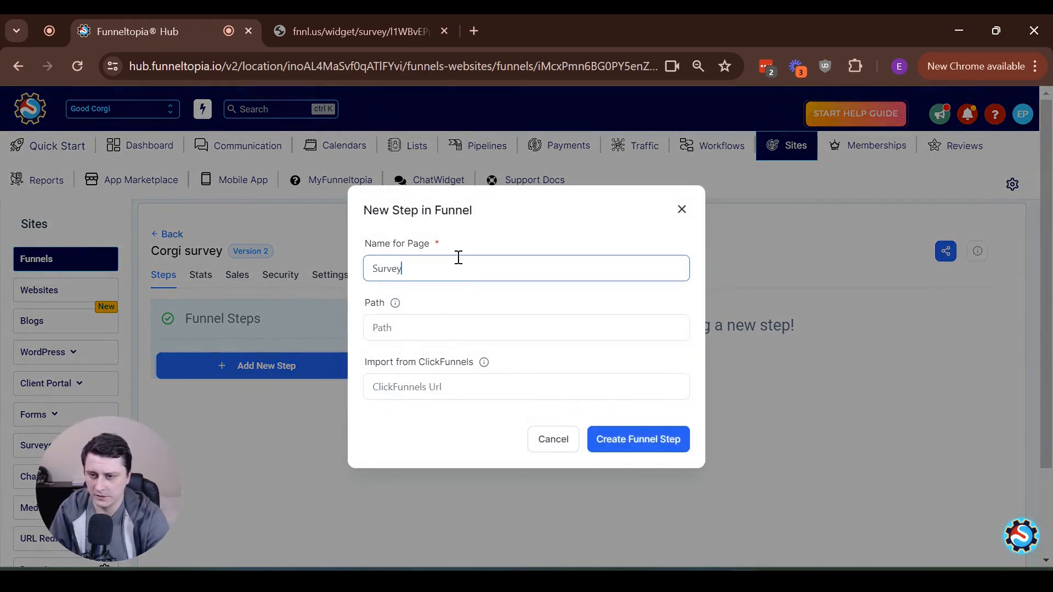
{"action": "left_click", "coordinate": [452, 324]}
{"action": "type", "text": "/corgi-survey"}
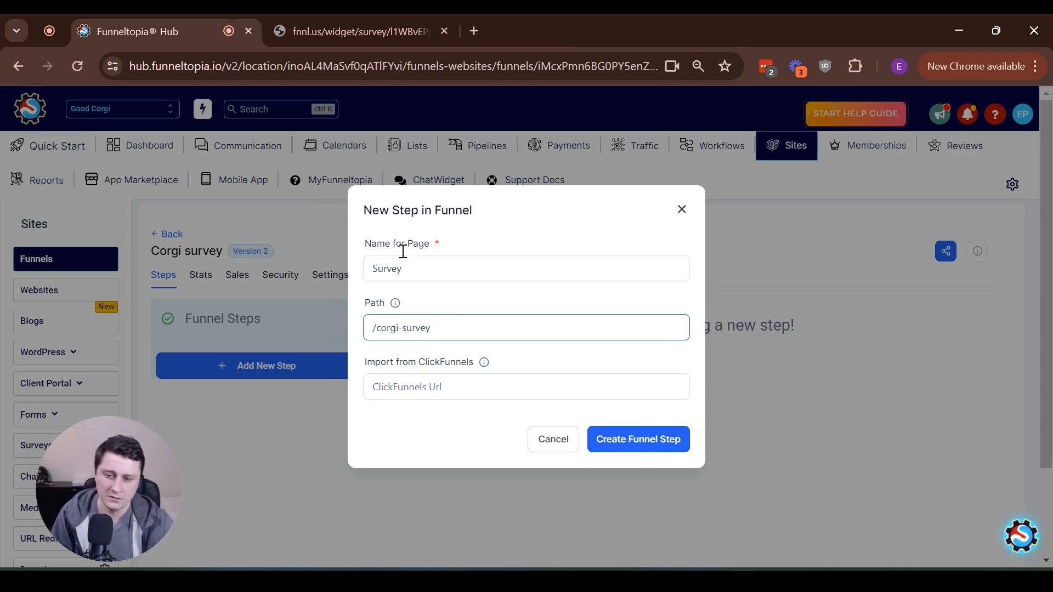
{"action": "left_click", "coordinate": [631, 438]}
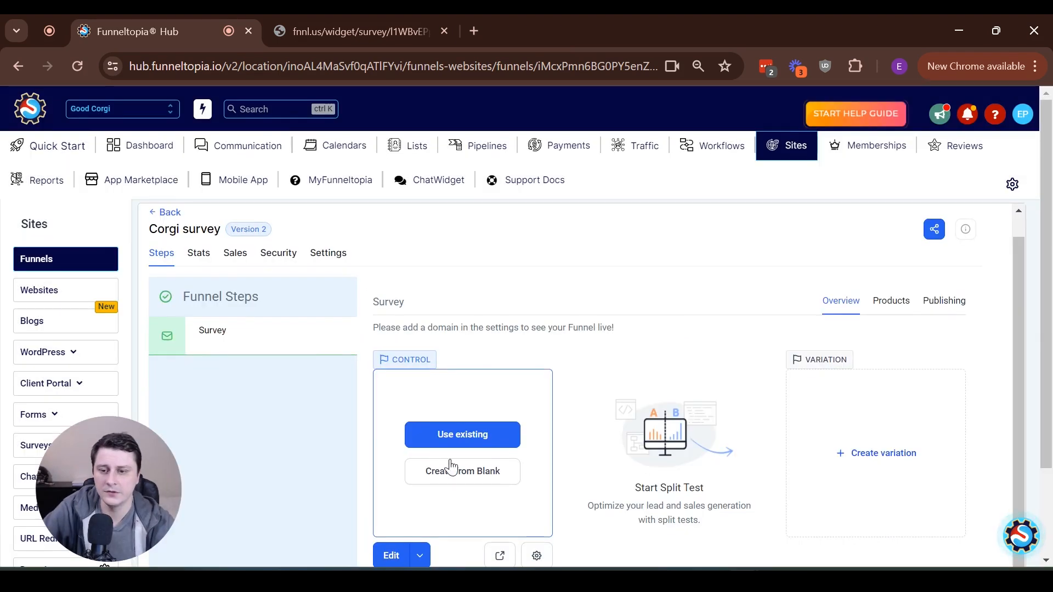
Create the Survey step's page from blank, close the survey preview, and add a full-width section with a one-column row
{"action": "left_click", "coordinate": [482, 470]}
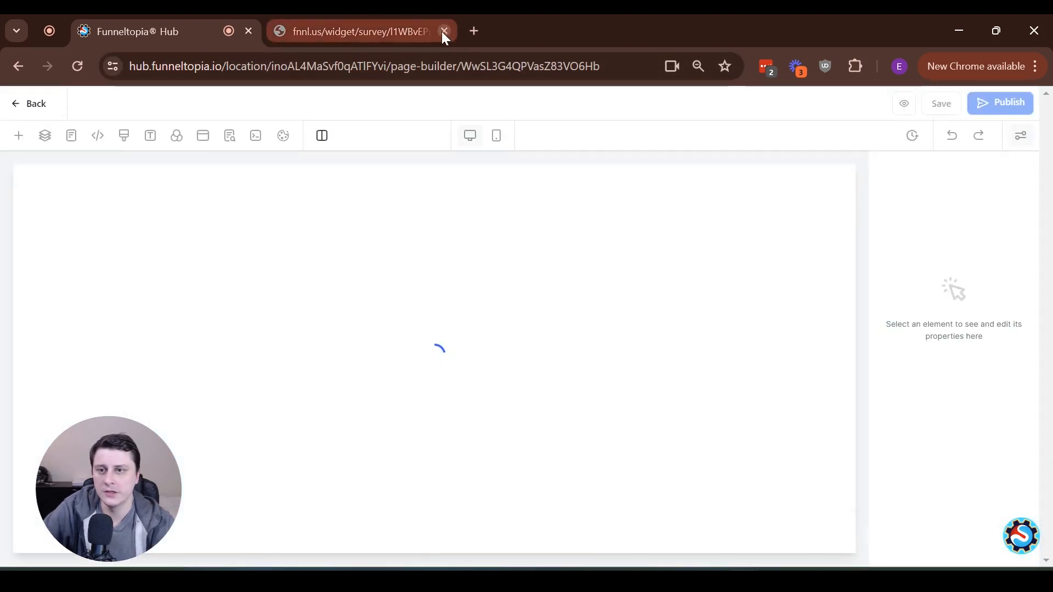
{"action": "left_click", "coordinate": [443, 31]}
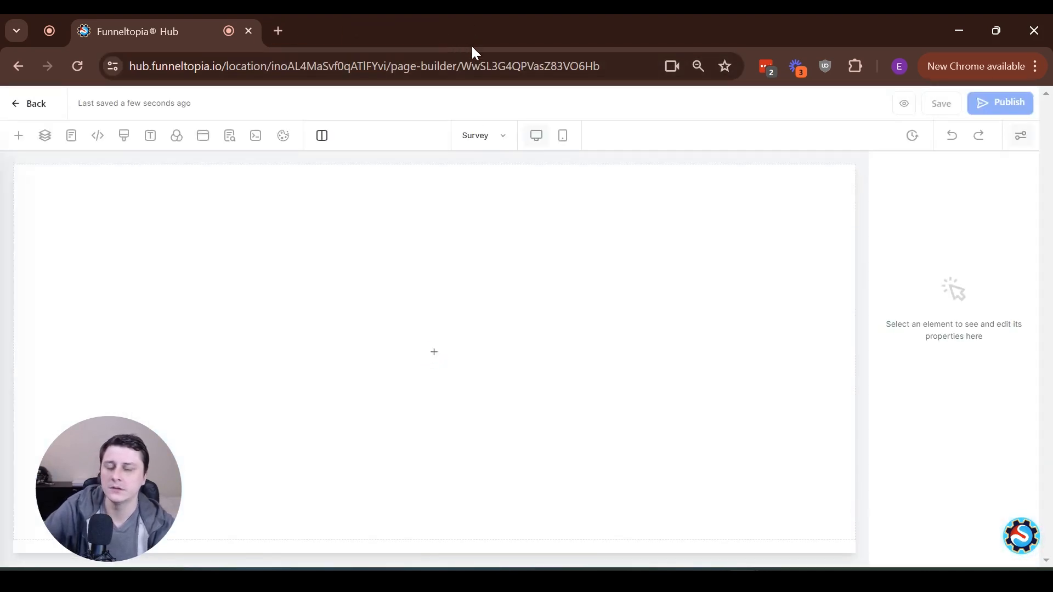
{"action": "left_click_drag", "start_coordinate": [151, 247], "coordinate": [555, 235]}
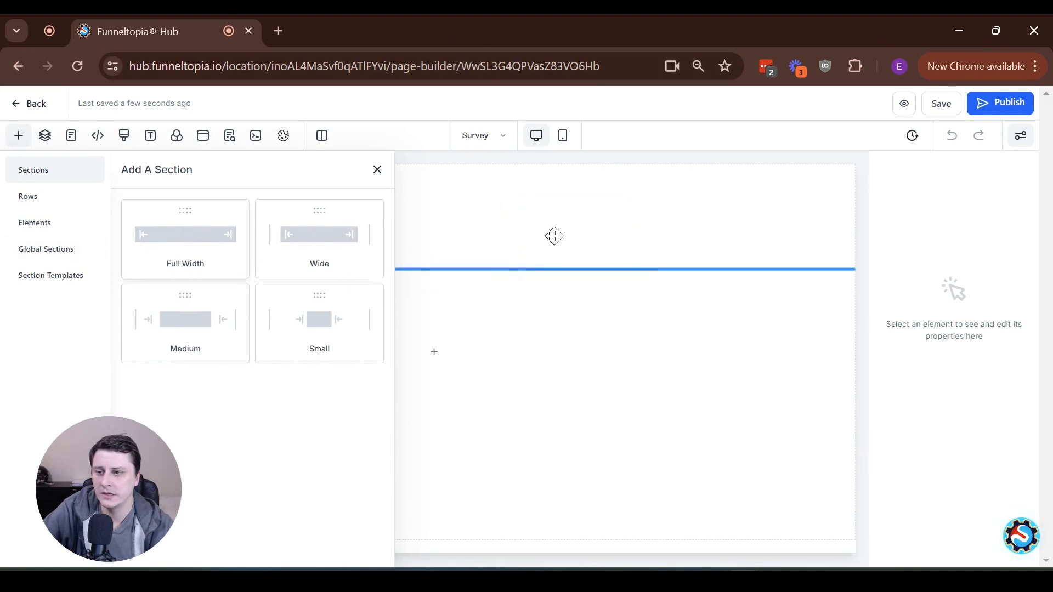
{"action": "left_click", "coordinate": [429, 211]}
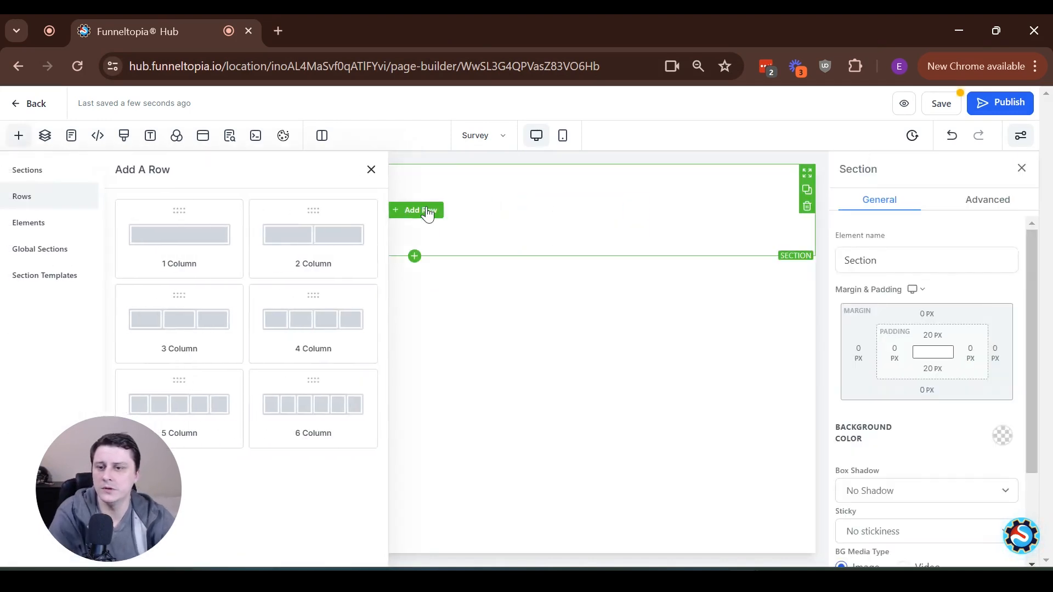
{"action": "left_click_drag", "start_coordinate": [192, 231], "coordinate": [477, 232]}
Add a Survey element to the column and assign the good corgi community survey to it
{"action": "left_click", "coordinate": [415, 227]}
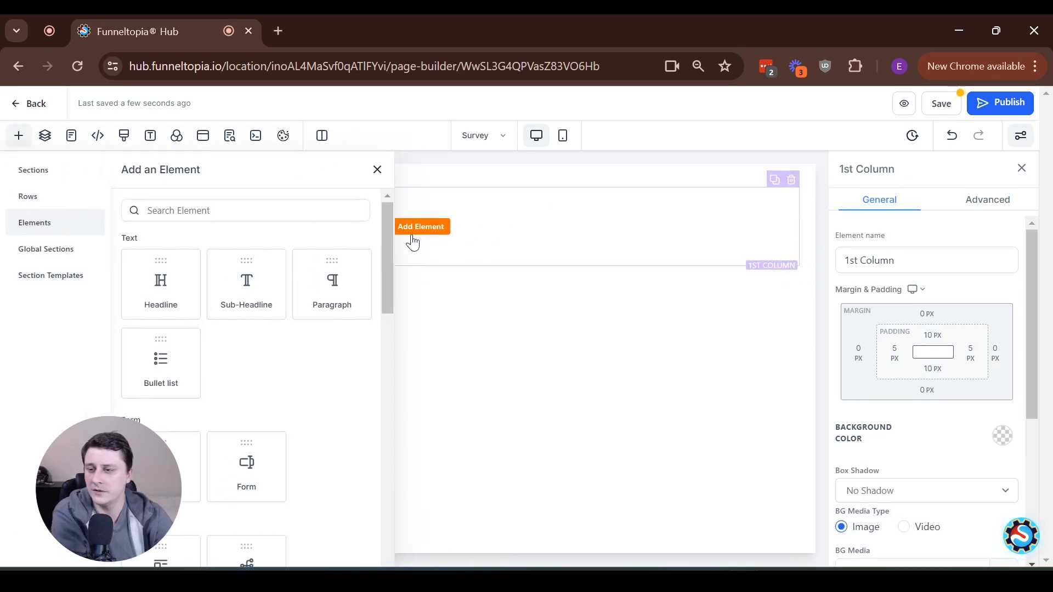
{"action": "scroll", "coordinate": [263, 323], "scroll_direction": "down", "scroll_amount": 10}
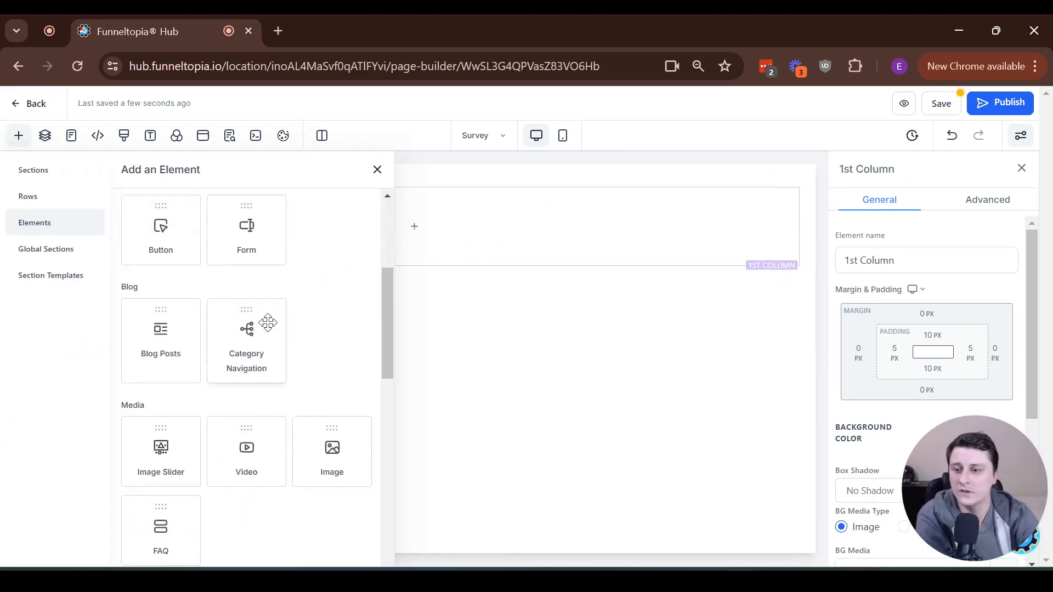
{"action": "left_click_drag", "start_coordinate": [267, 322], "coordinate": [566, 242]}
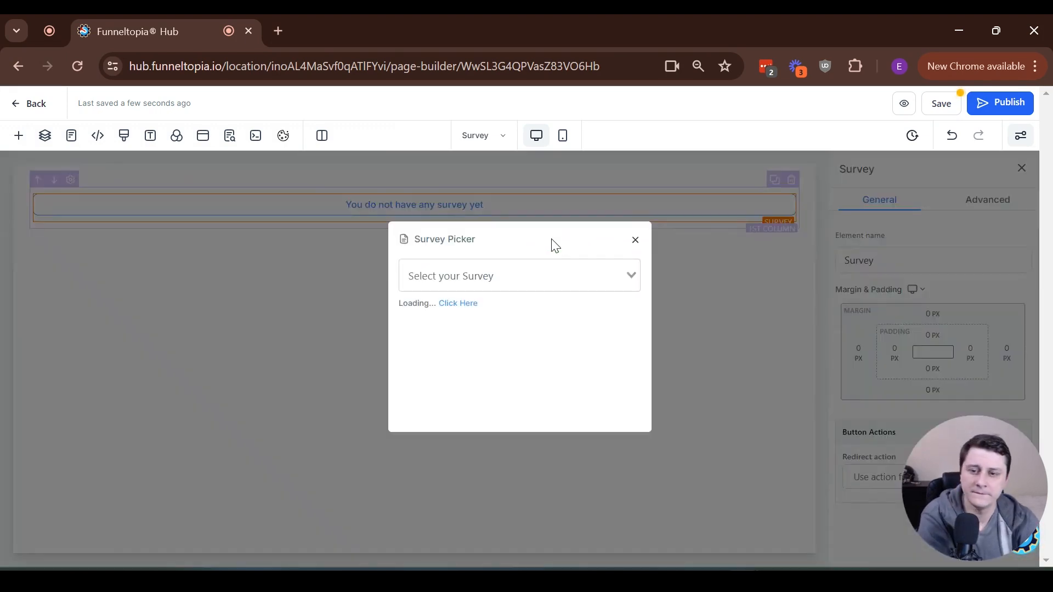
{"action": "left_click", "coordinate": [496, 275]}
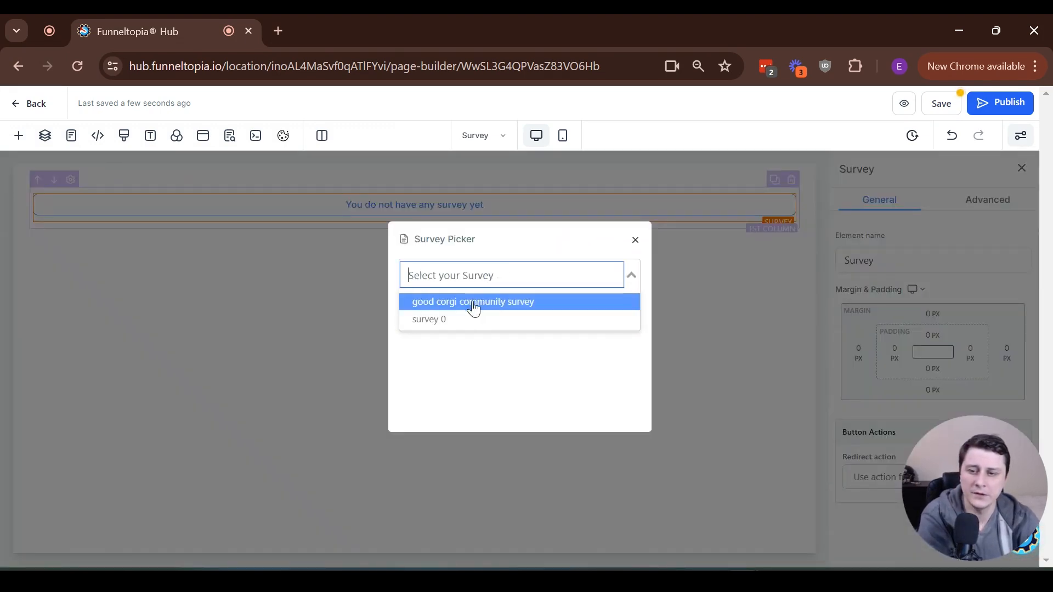
{"action": "left_click", "coordinate": [456, 307]}
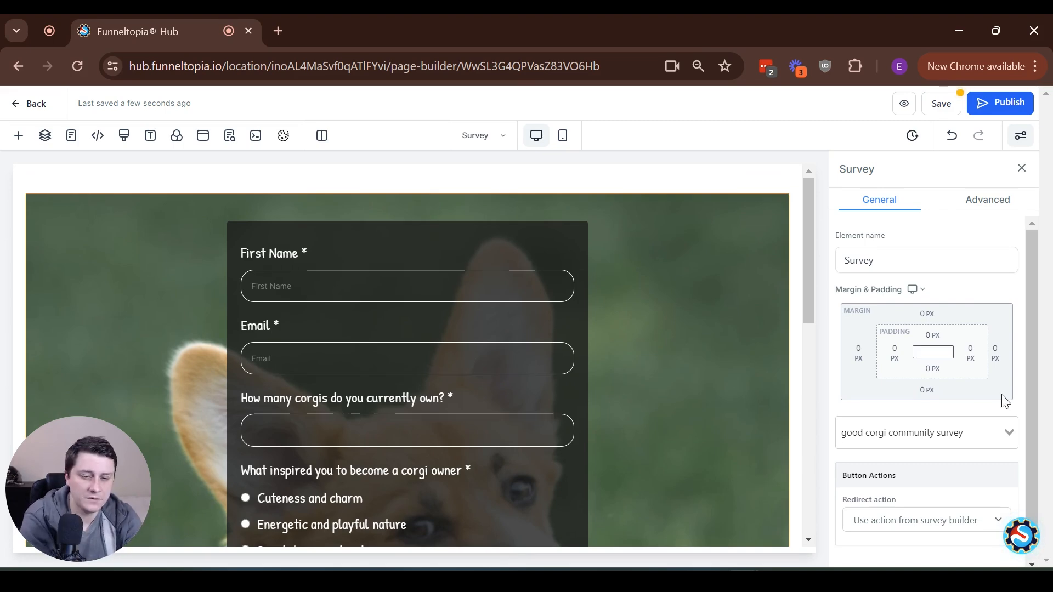
Look over the survey element's redirect actions, try Go to website Url, and set the redirect to Go to Next step
{"action": "scroll", "coordinate": [938, 355], "scroll_direction": "down", "scroll_amount": 1}
{"action": "scroll", "coordinate": [938, 356], "scroll_direction": "down", "scroll_amount": 1}
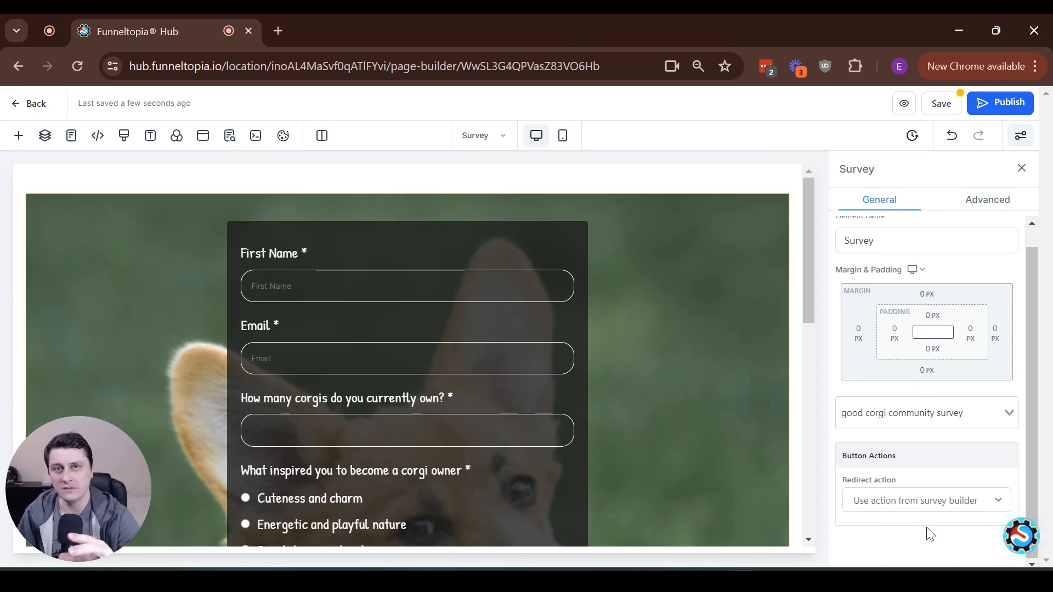
{"action": "left_click", "coordinate": [936, 509]}
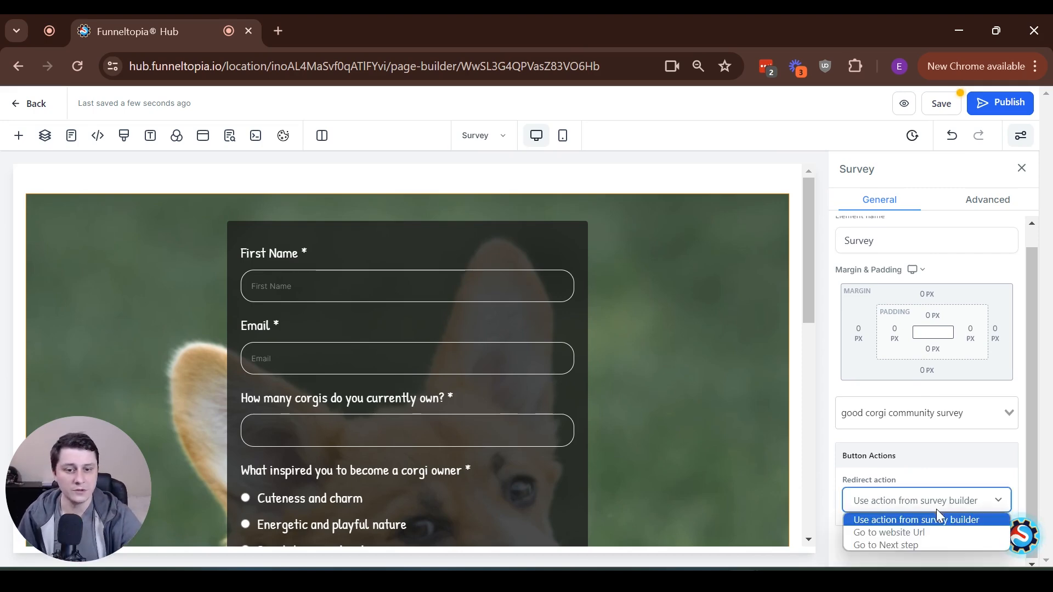
{"action": "left_click", "coordinate": [916, 531]}
{"action": "scroll", "coordinate": [910, 498], "scroll_direction": "down", "scroll_amount": 1}
{"action": "left_click", "coordinate": [876, 438]}
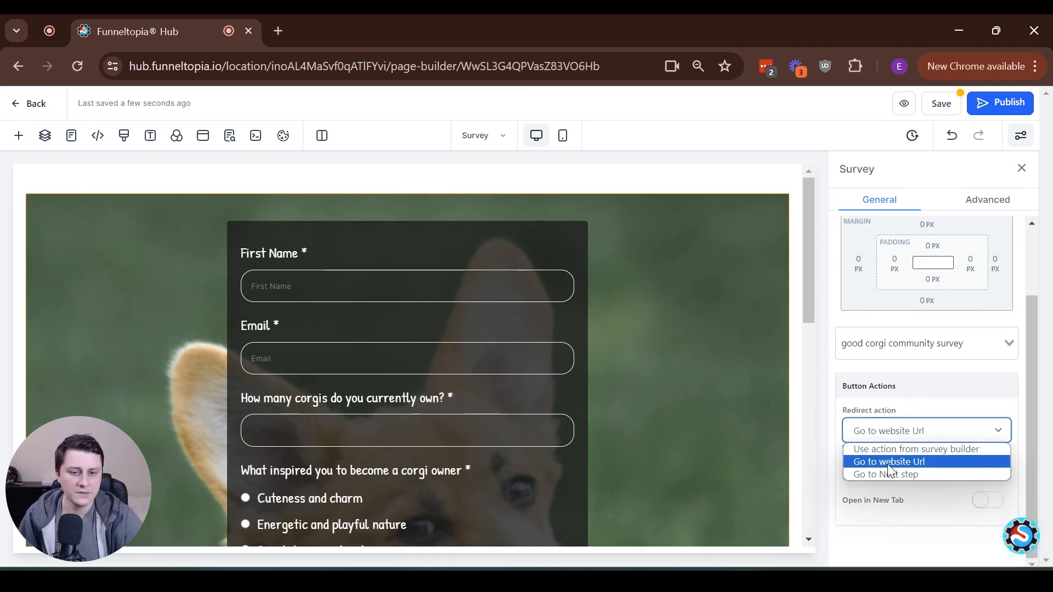
{"action": "left_click", "coordinate": [893, 472]}
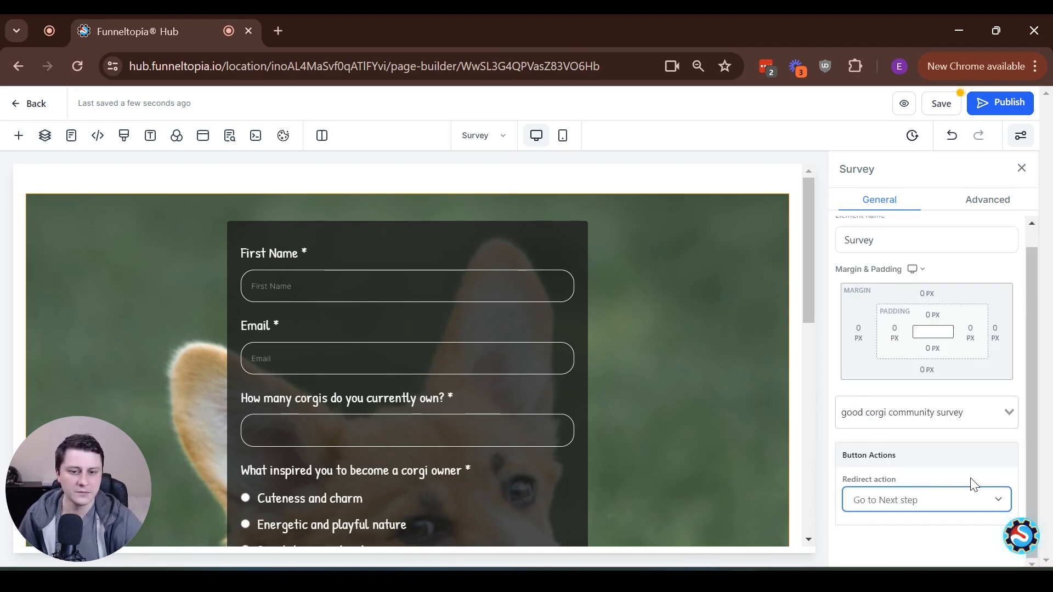
Publish the survey page with goodcorgi.com as the funnel's domain
{"action": "left_click", "coordinate": [991, 107]}
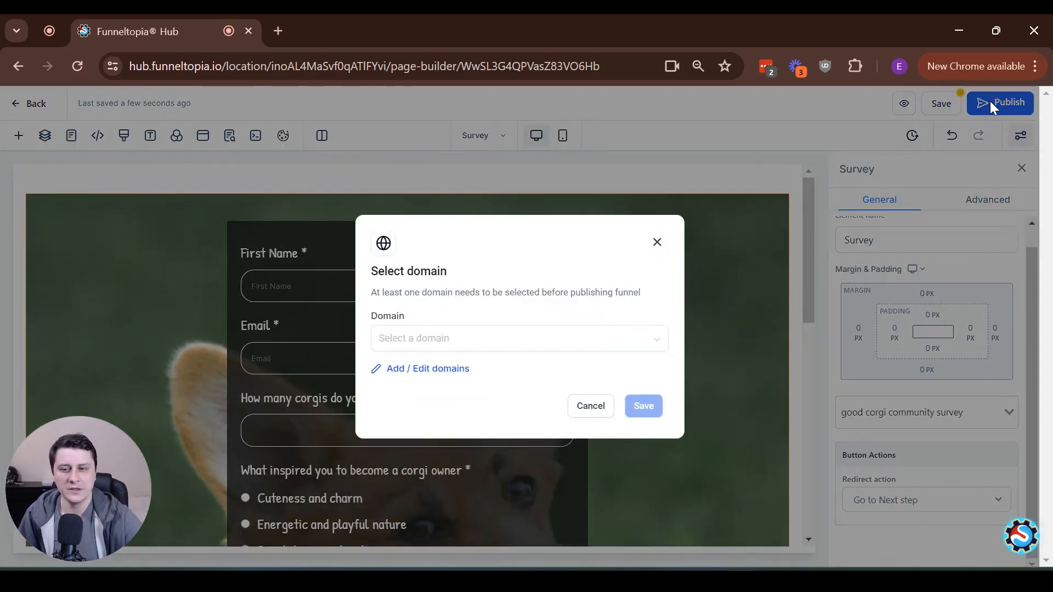
{"action": "left_click", "coordinate": [462, 339]}
{"action": "left_click", "coordinate": [460, 375]}
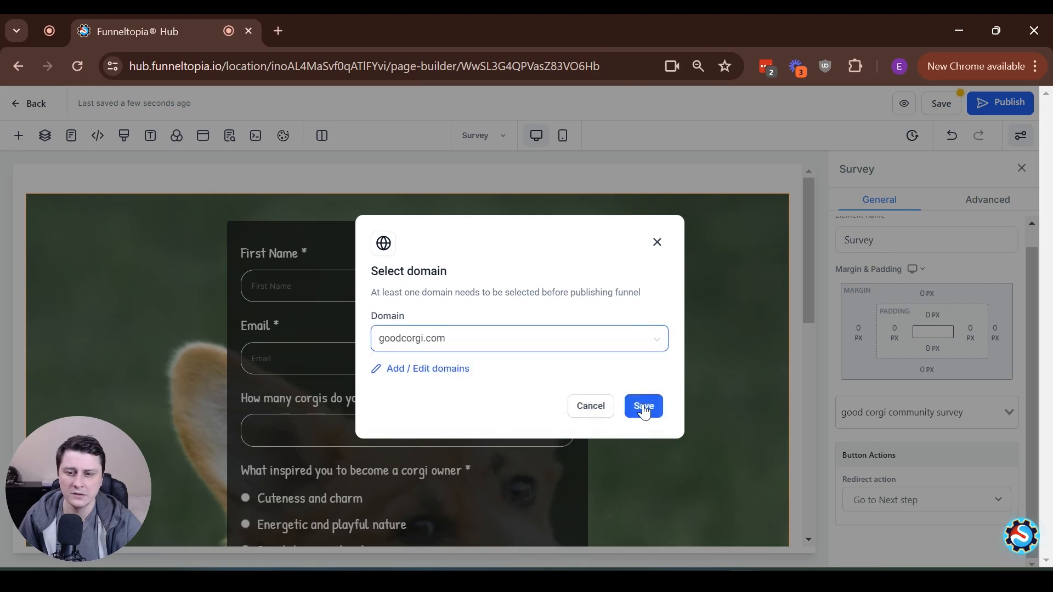
{"action": "left_click", "coordinate": [641, 405]}
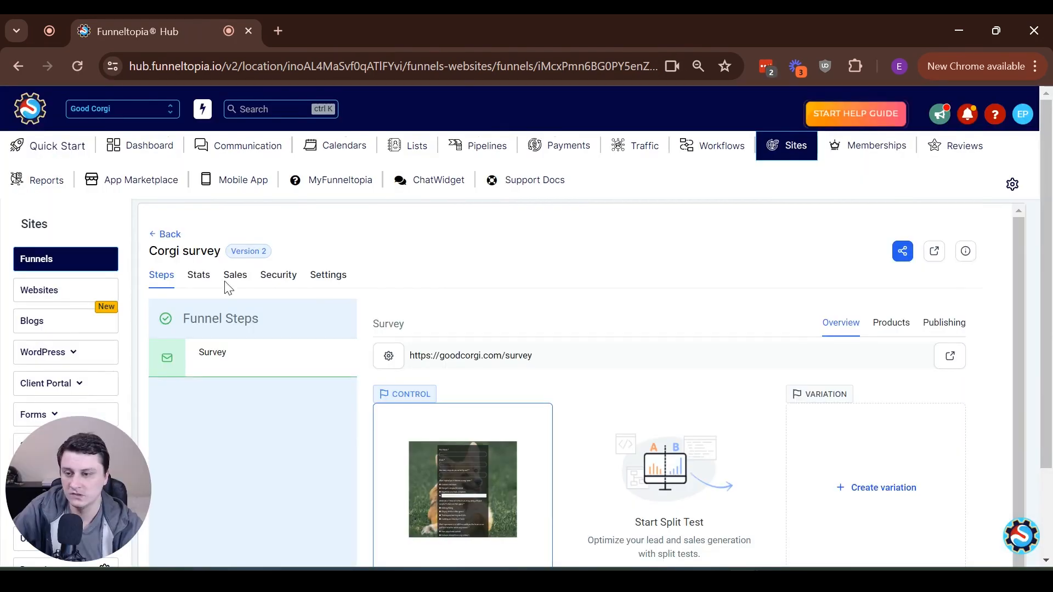
Add a second funnel step named "Survey confirmation / OTO" with the path "/survey-bridge"
{"action": "scroll", "coordinate": [296, 443], "scroll_direction": "down", "scroll_amount": 3}
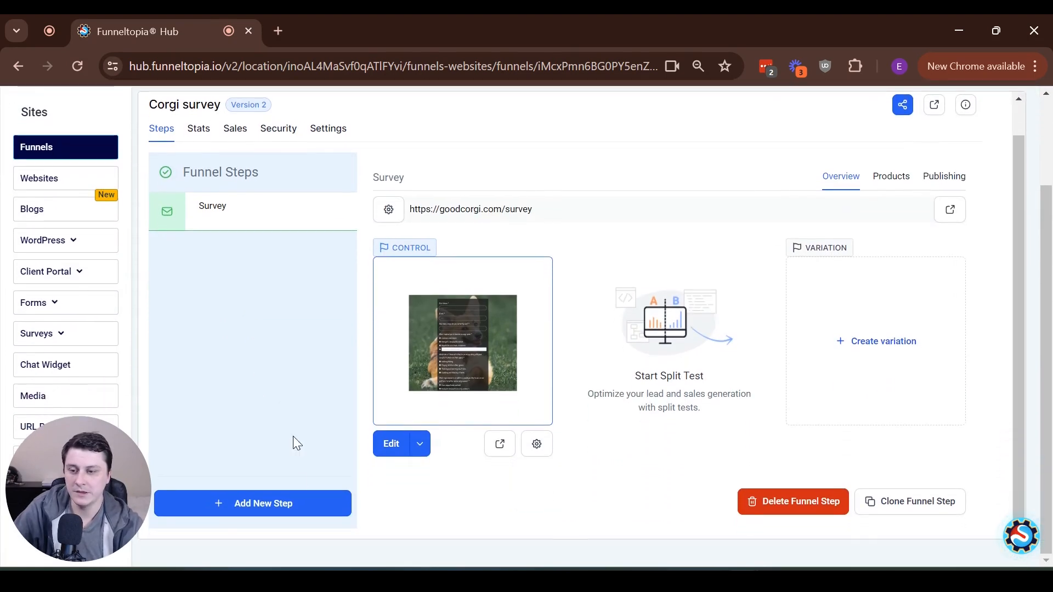
{"action": "left_click", "coordinate": [290, 503]}
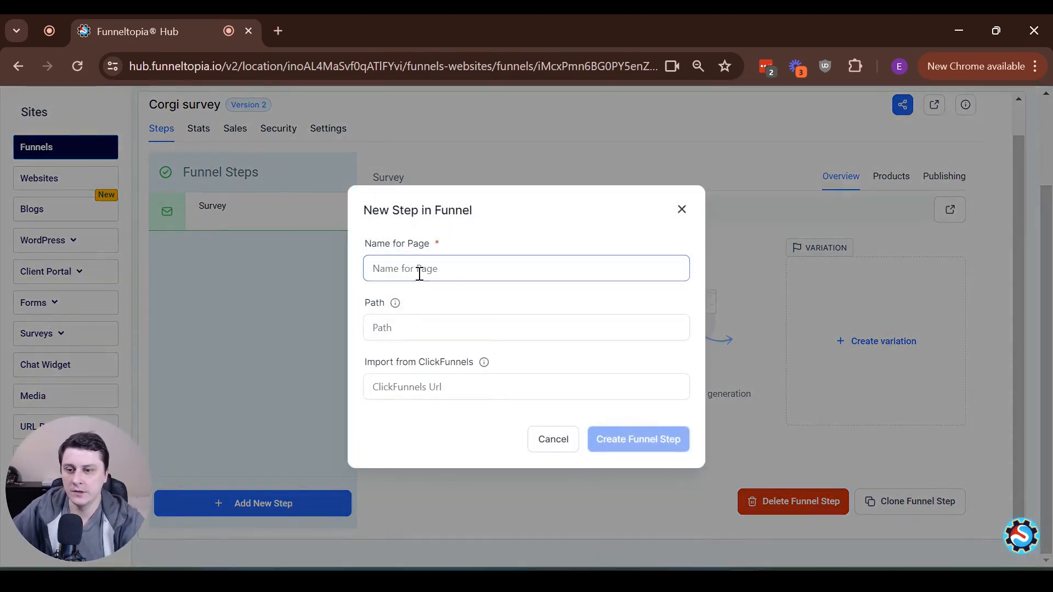
{"action": "type", "text": "Survey confirmation / OTO"}
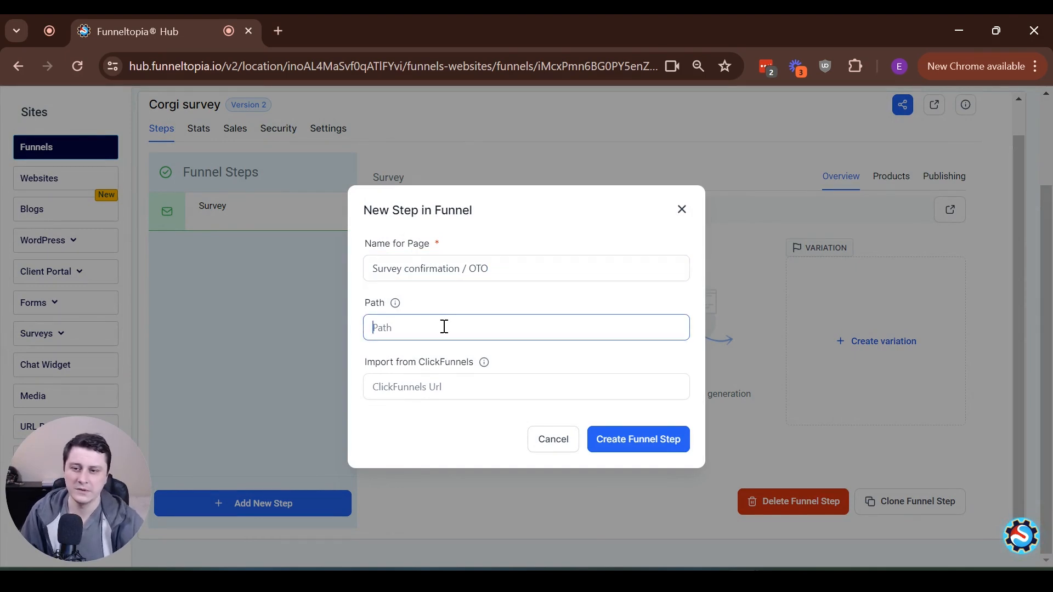
{"action": "type", "text": "/"}
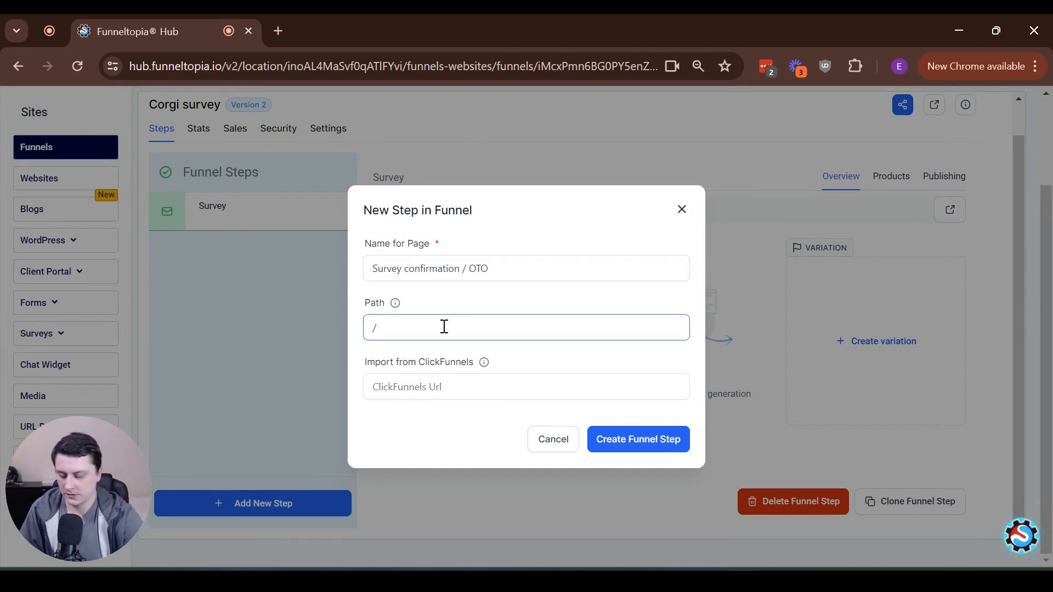
{"action": "type", "text": "survey"}
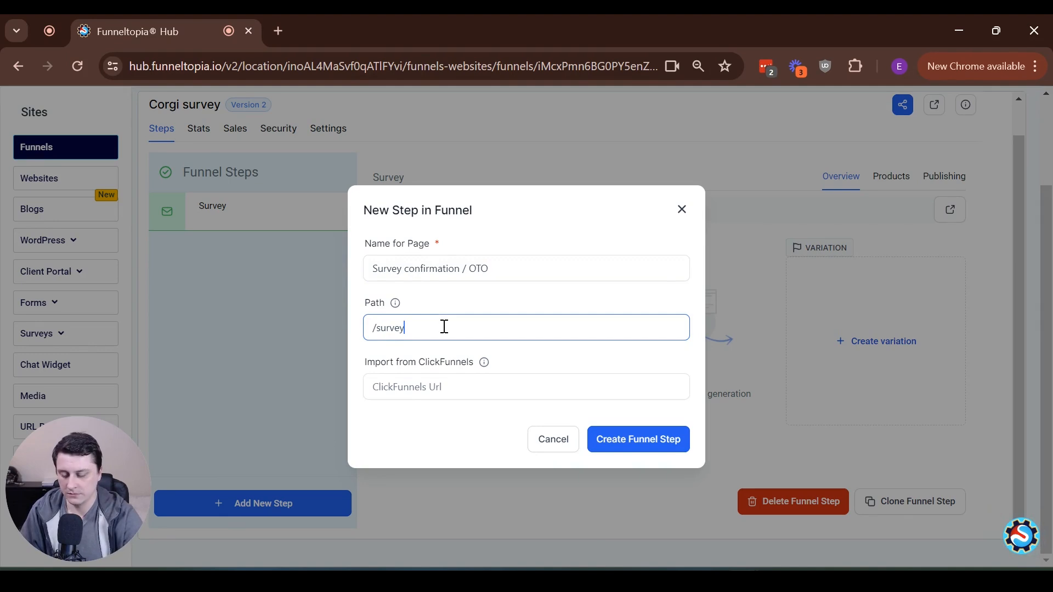
{"action": "type", "text": "-ty"}
{"action": "key", "text": "BackSpace"}
{"action": "key", "text": "BackSpace"}
{"action": "type", "text": "bridge"}
{"action": "left_click", "coordinate": [609, 442]}
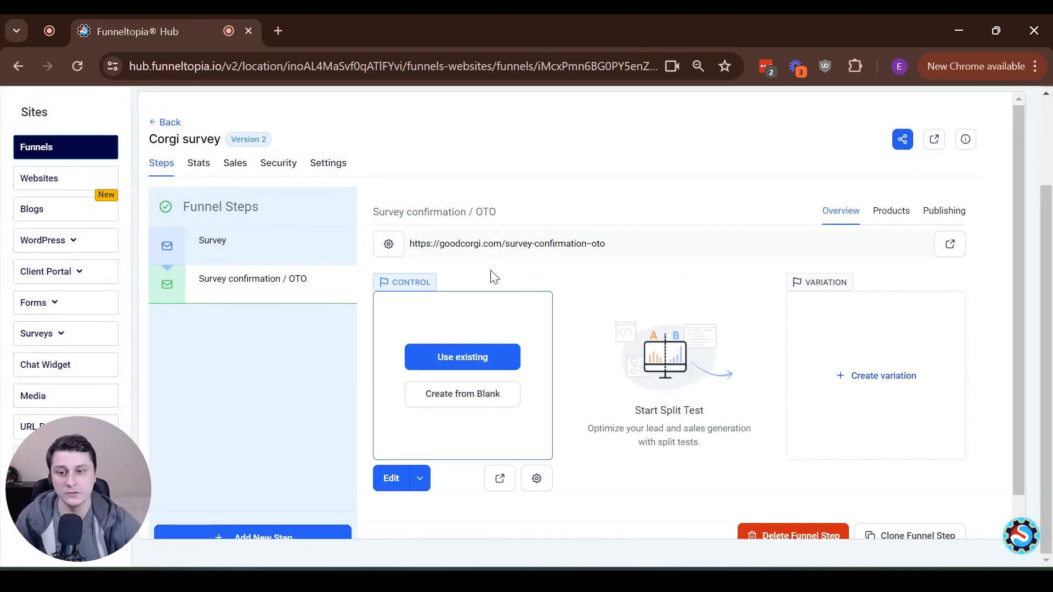
Create the Survey confirmation / OTO page from blank and add a section with a one-column row
{"action": "left_click", "coordinate": [476, 396]}
{"action": "left_click_drag", "start_coordinate": [199, 252], "coordinate": [455, 207]}
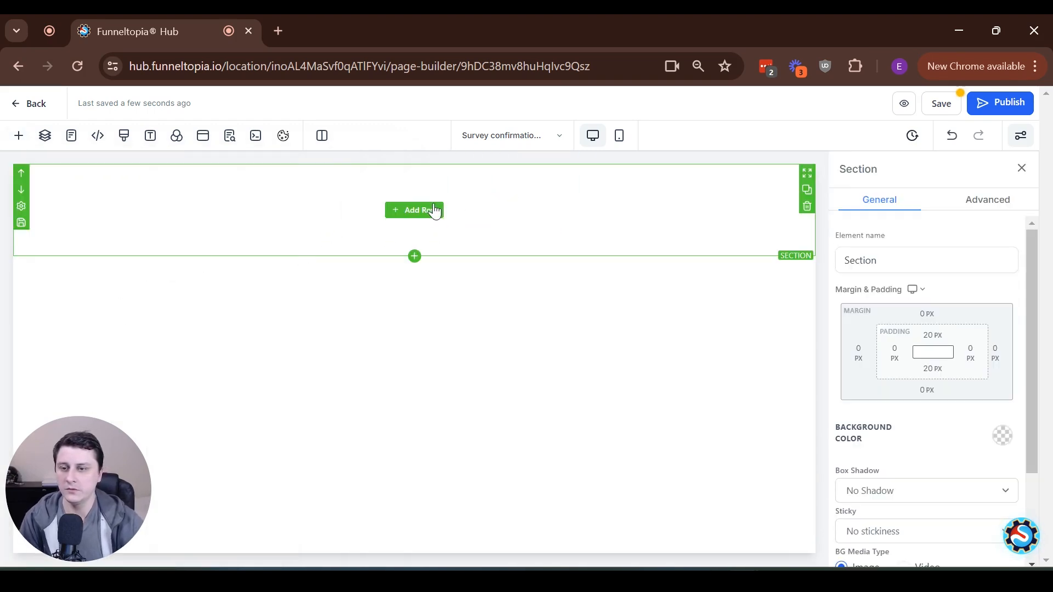
{"action": "left_click", "coordinate": [434, 210]}
{"action": "left_click_drag", "start_coordinate": [214, 235], "coordinate": [442, 240]}
Add a headline to the column reading "Thank you so much for taking the survey!"
{"action": "left_click", "coordinate": [418, 230]}
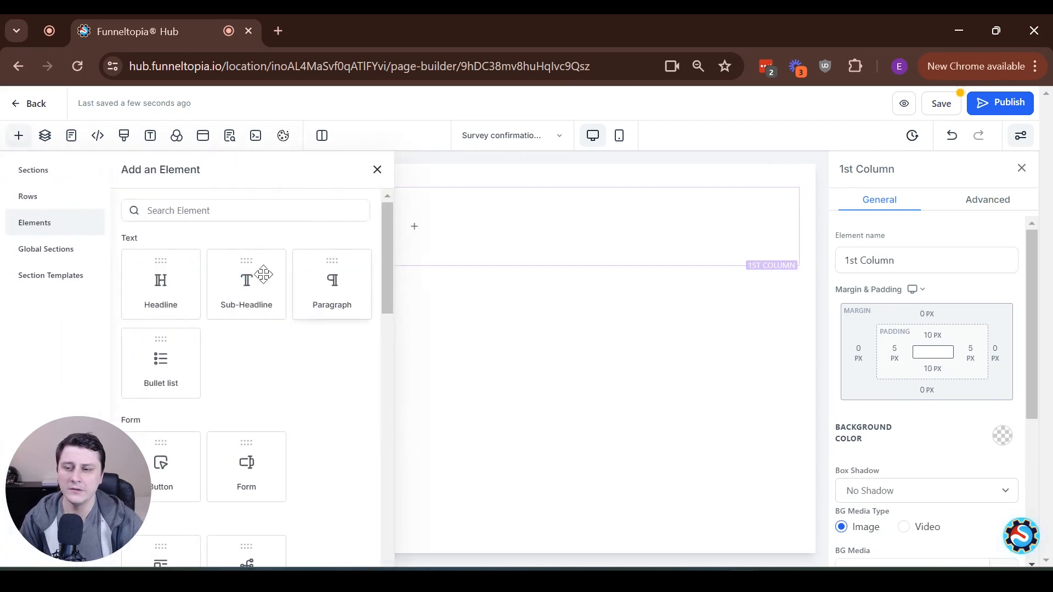
{"action": "left_click_drag", "start_coordinate": [171, 278], "coordinate": [485, 286]}
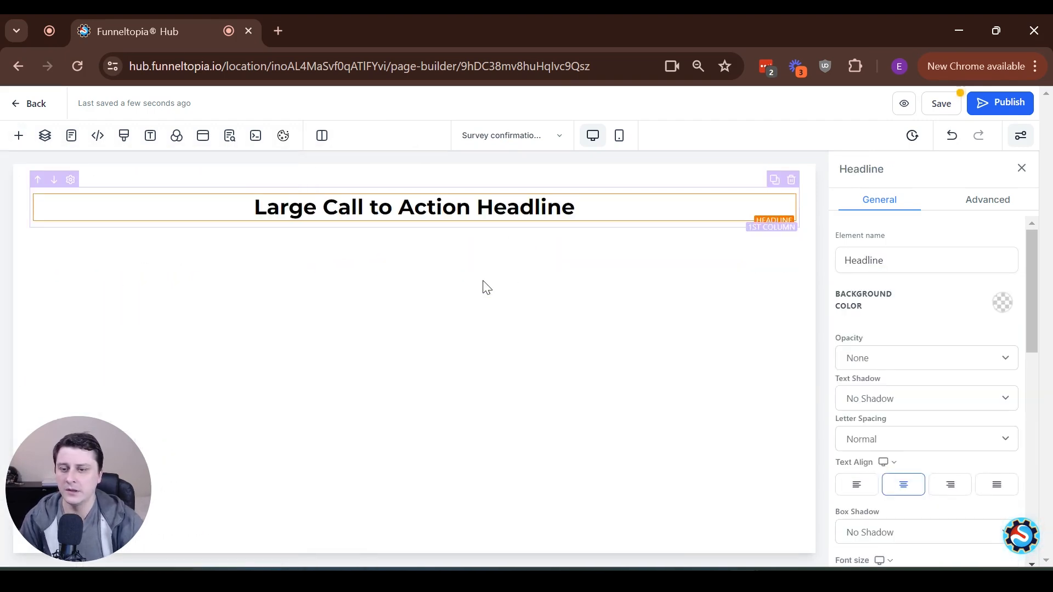
{"action": "triple_click", "coordinate": [482, 210]}
{"action": "type", "text": "Thank you so much for taki"}
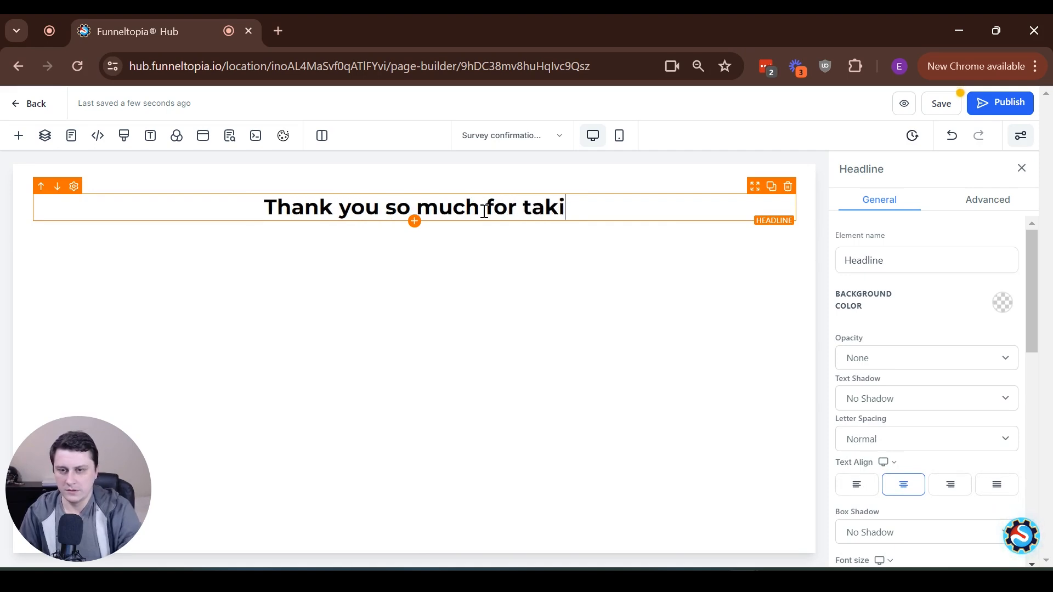
{"action": "type", "text": "ng the survey!"}
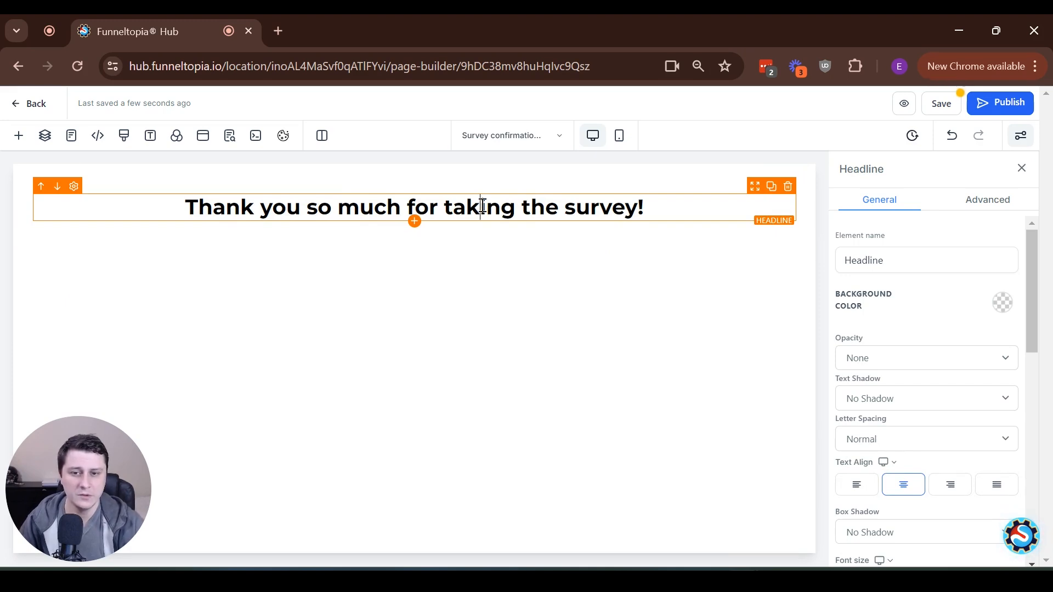
Duplicate the thank-you headline and change the copy's text to "Your freebie is on its way to your inbox..."
{"action": "left_click", "coordinate": [770, 186]}
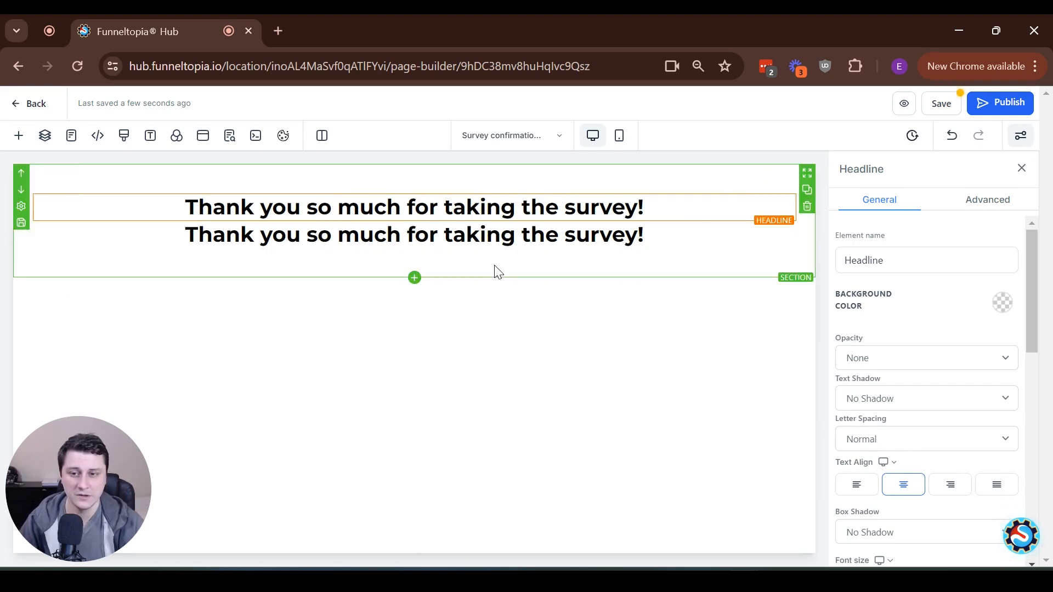
{"action": "triple_click", "coordinate": [543, 236]}
{"action": "type", "text": "Your"}
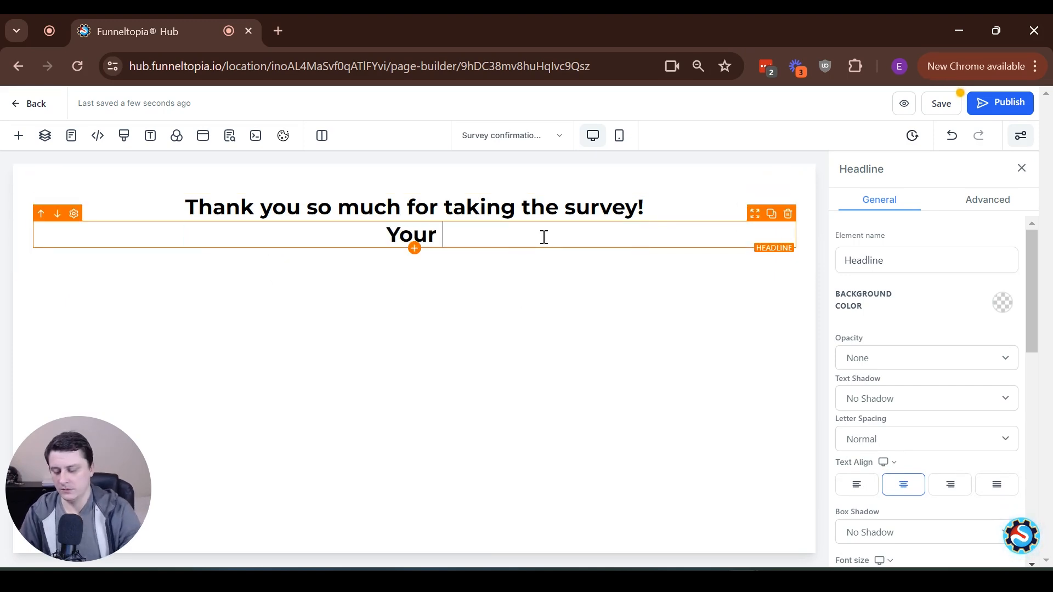
{"action": "type", "text": " freebie is on i"}
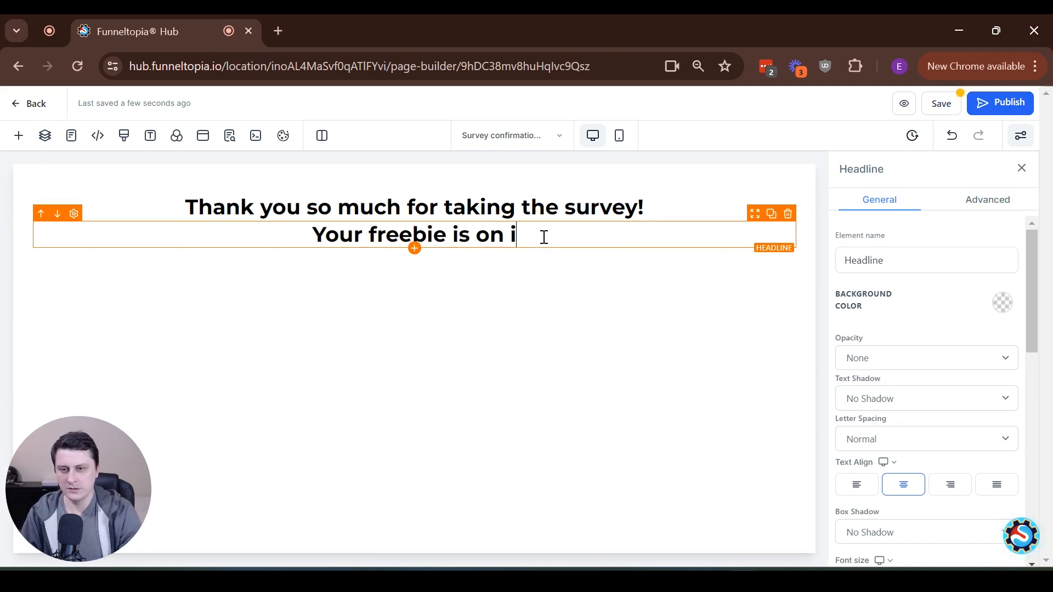
{"action": "type", "text": "ts way to your inbox"}
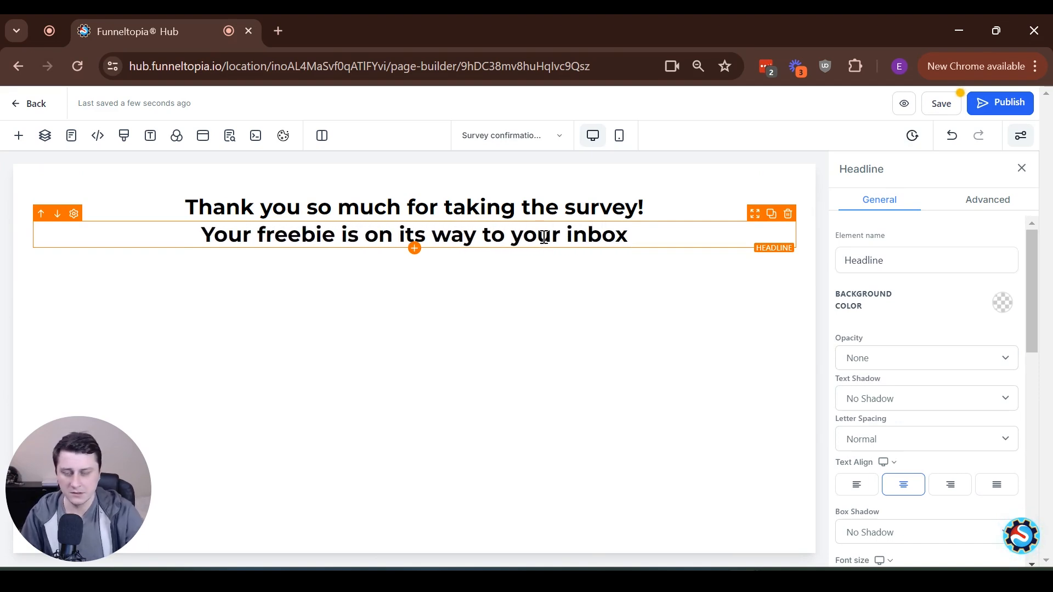
{"action": "type", "text": "..."}
Add a second section with a one-column row below the two headlines
{"action": "left_click", "coordinate": [416, 278]}
{"action": "left_click_drag", "start_coordinate": [248, 248], "coordinate": [545, 291]}
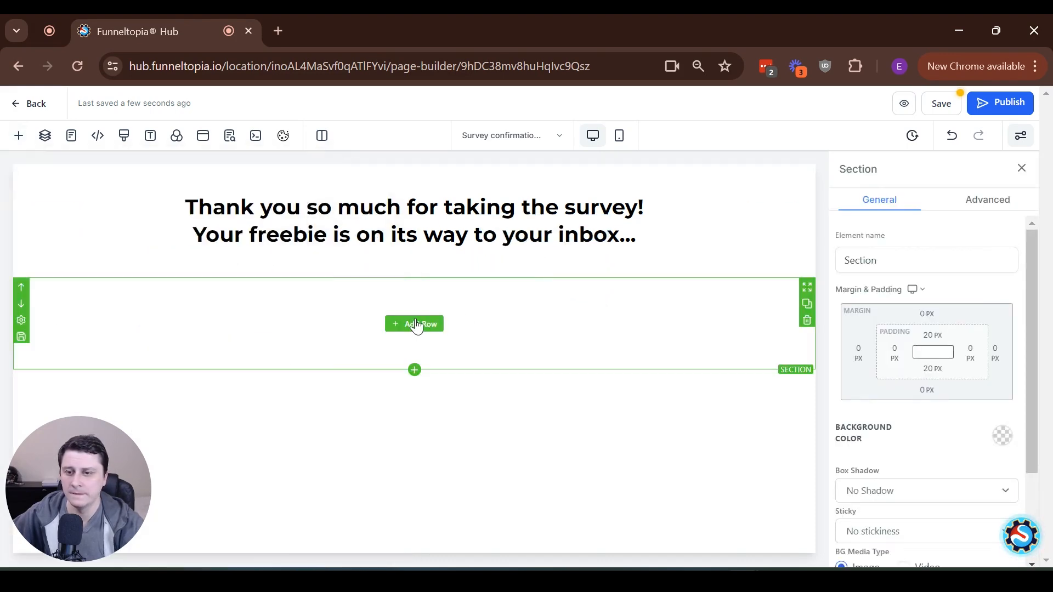
{"action": "left_click", "coordinate": [416, 324]}
{"action": "left_click", "coordinate": [203, 240]}
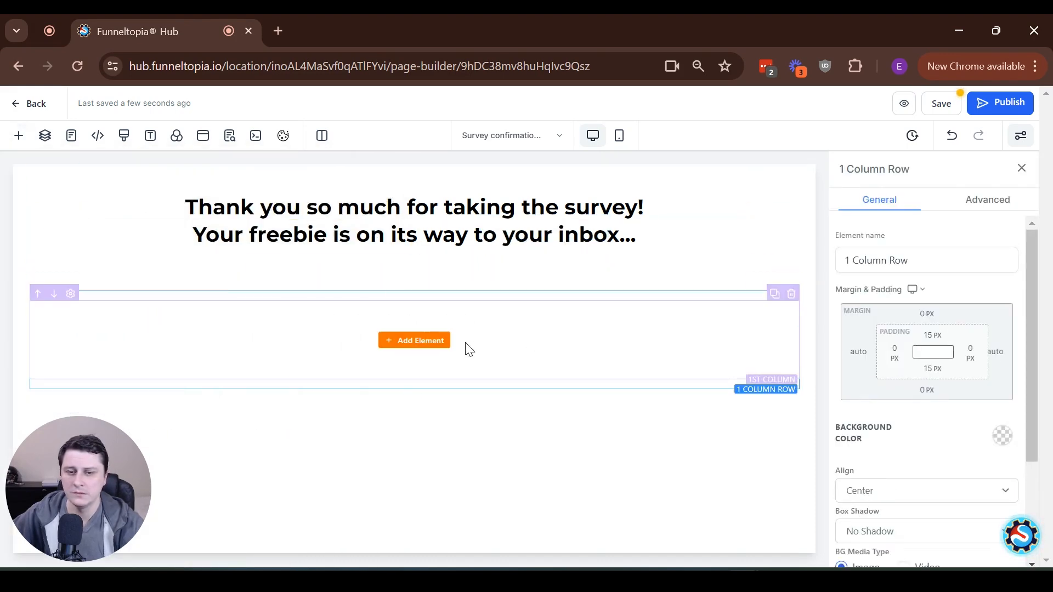
Add a headline to the new row reading "Curiosity driven headline?"
{"action": "left_click", "coordinate": [406, 340]}
{"action": "left_click_drag", "start_coordinate": [252, 281], "coordinate": [428, 343]}
{"action": "left_click", "coordinate": [427, 343]}
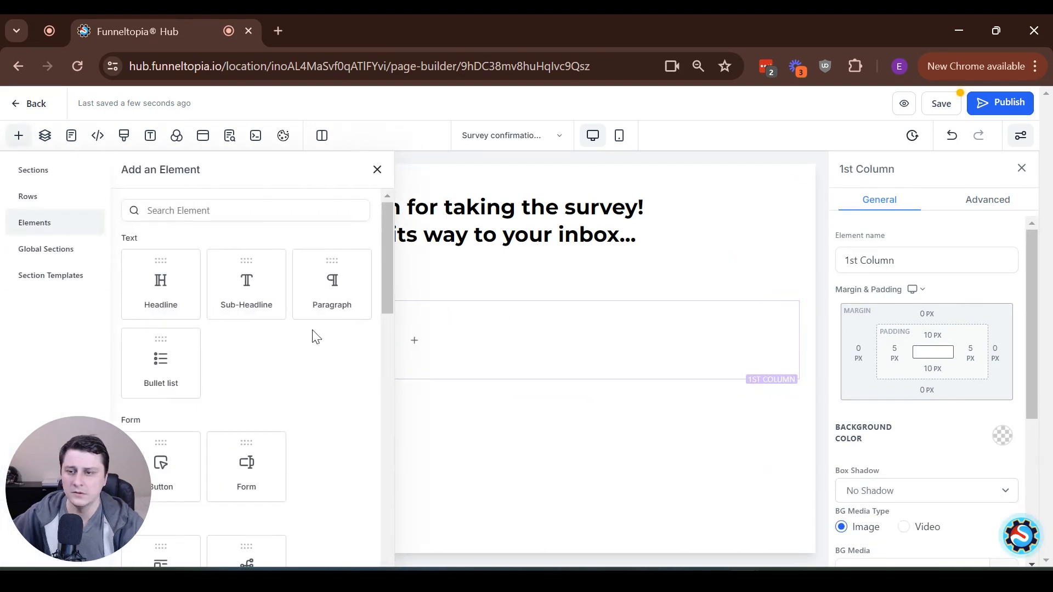
{"action": "left_click", "coordinate": [166, 281]}
{"action": "double_click", "coordinate": [518, 317]}
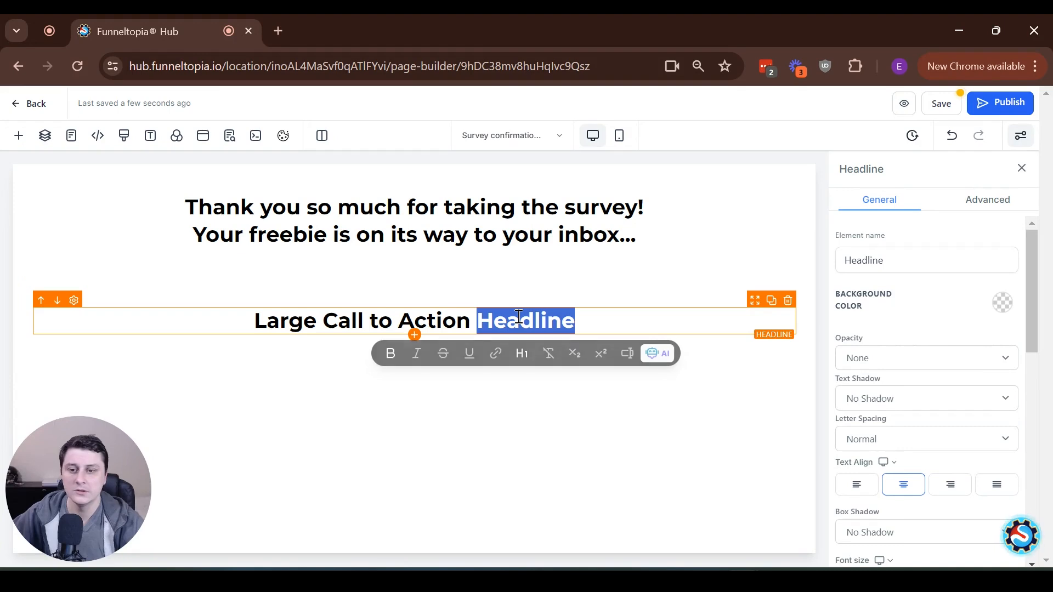
{"action": "triple_click", "coordinate": [519, 316]}
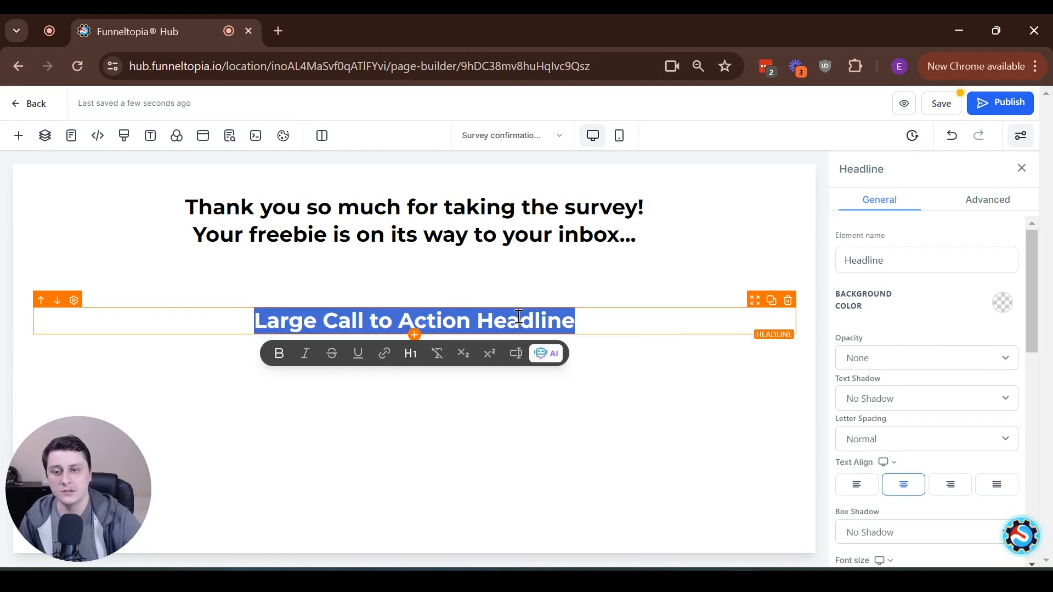
{"action": "type", "text": "Cur"}
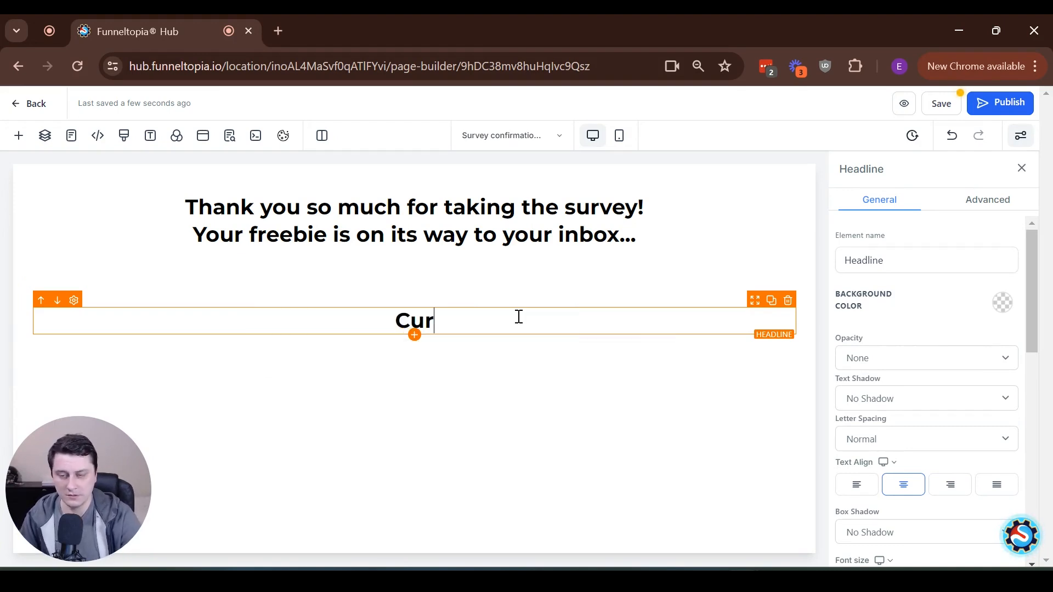
{"action": "type", "text": "iosity d"}
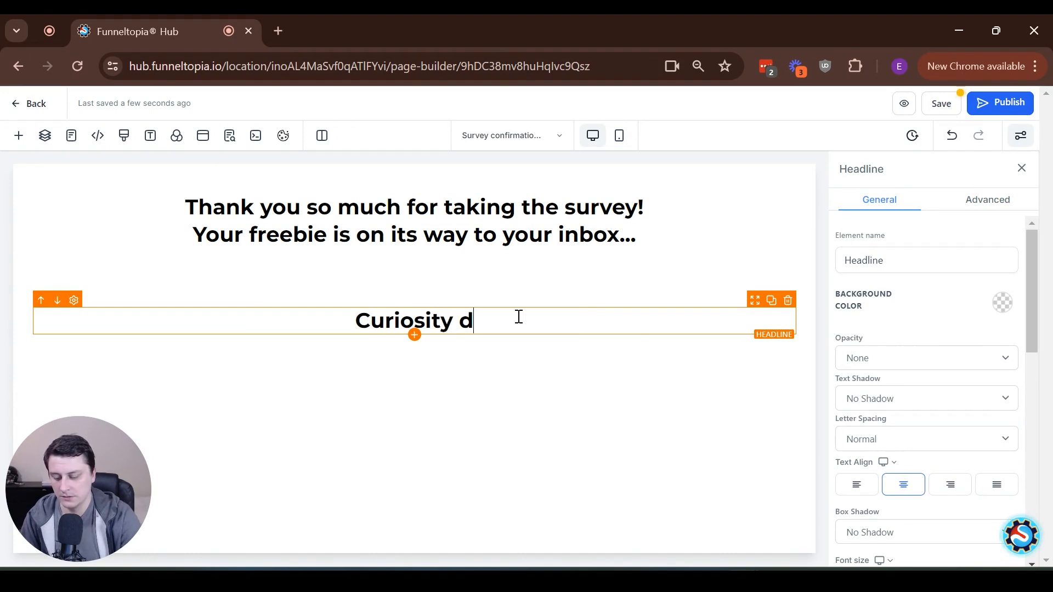
{"action": "type", "text": "riven headline?"}
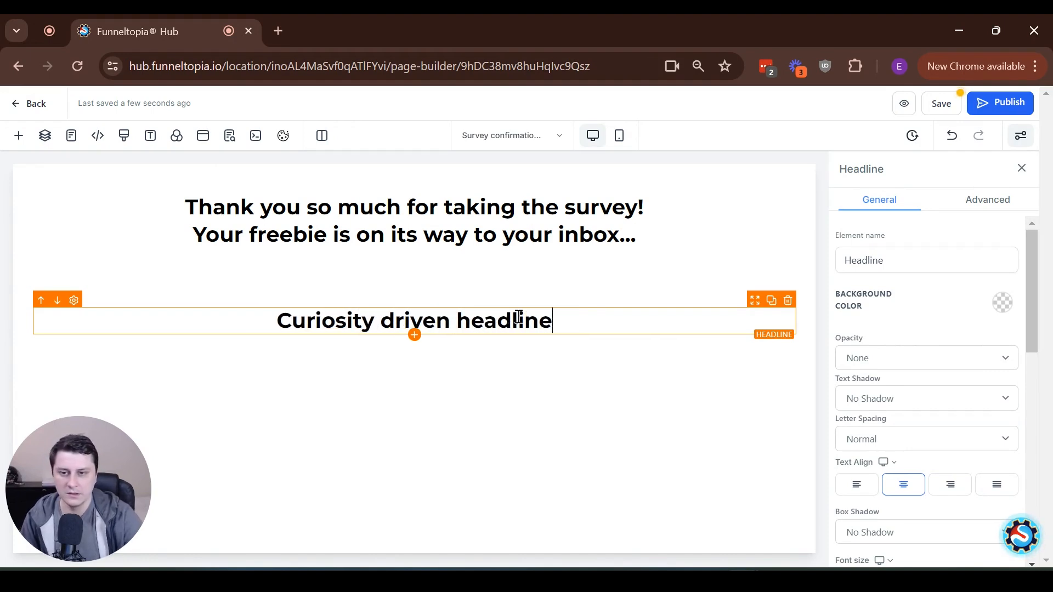
Add a button element directly below the "Curiosity driven headline?" text
{"action": "left_click", "coordinate": [414, 334]}
{"action": "scroll", "coordinate": [326, 371], "scroll_direction": "down", "scroll_amount": 3}
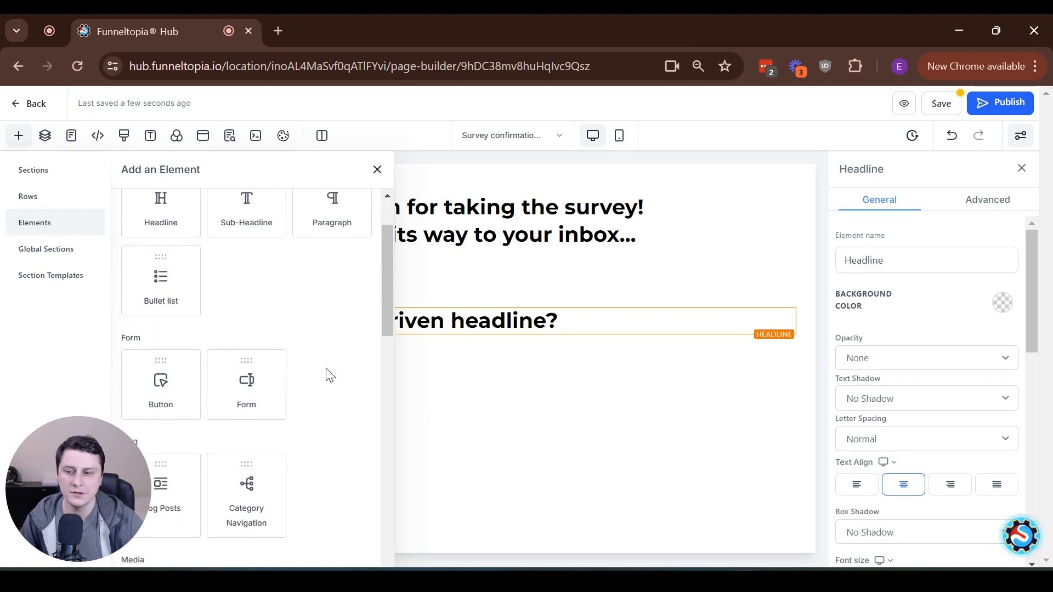
{"action": "left_click_drag", "start_coordinate": [165, 305], "coordinate": [468, 364]}
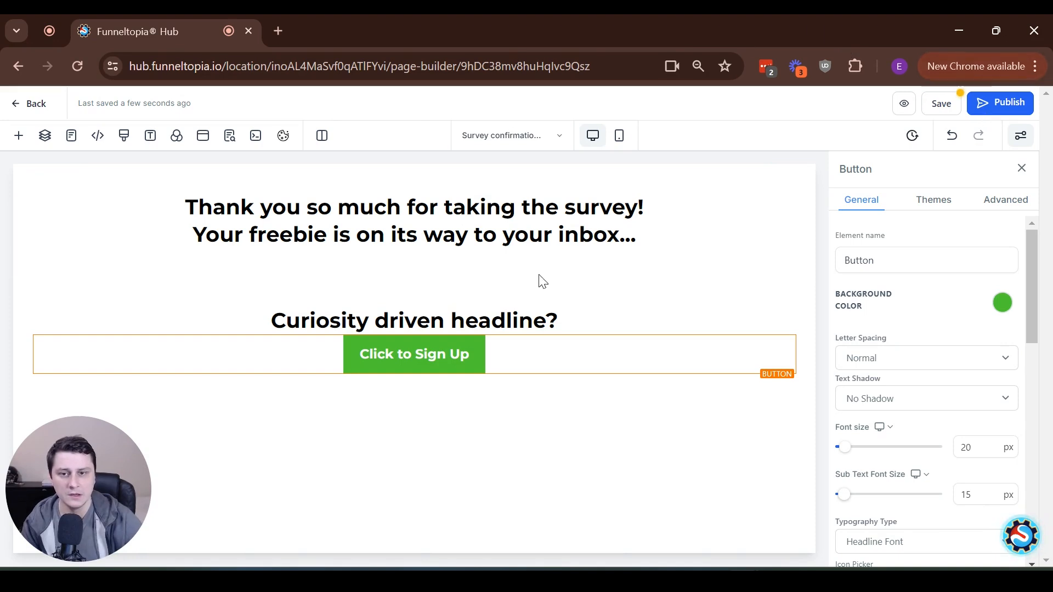
Publish the confirmation page and return to the Corgi survey funnel steps
{"action": "left_click", "coordinate": [984, 113]}
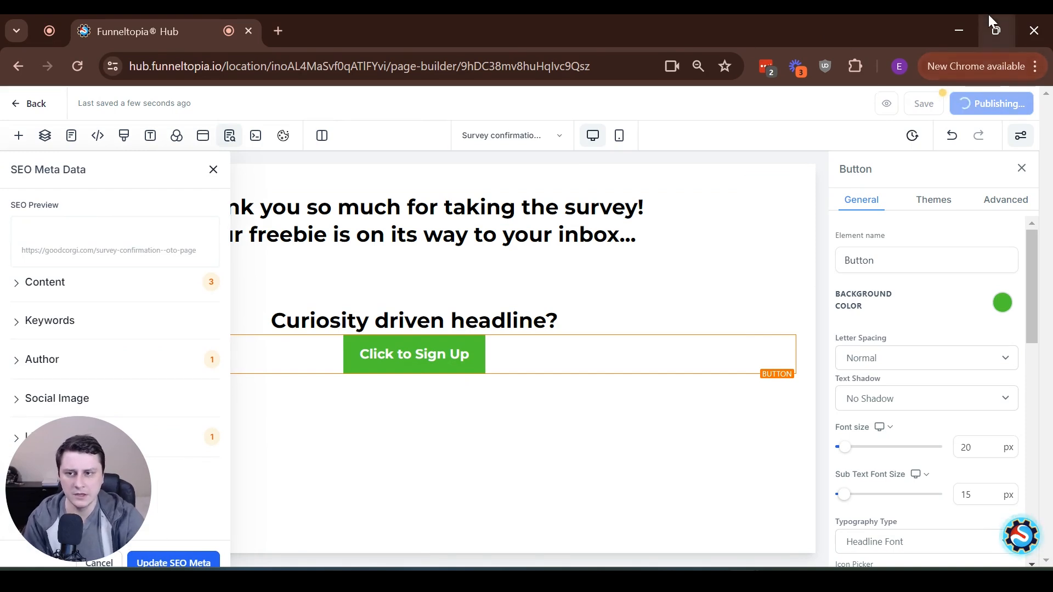
{"action": "mouse_move", "coordinate": [988, 16]}
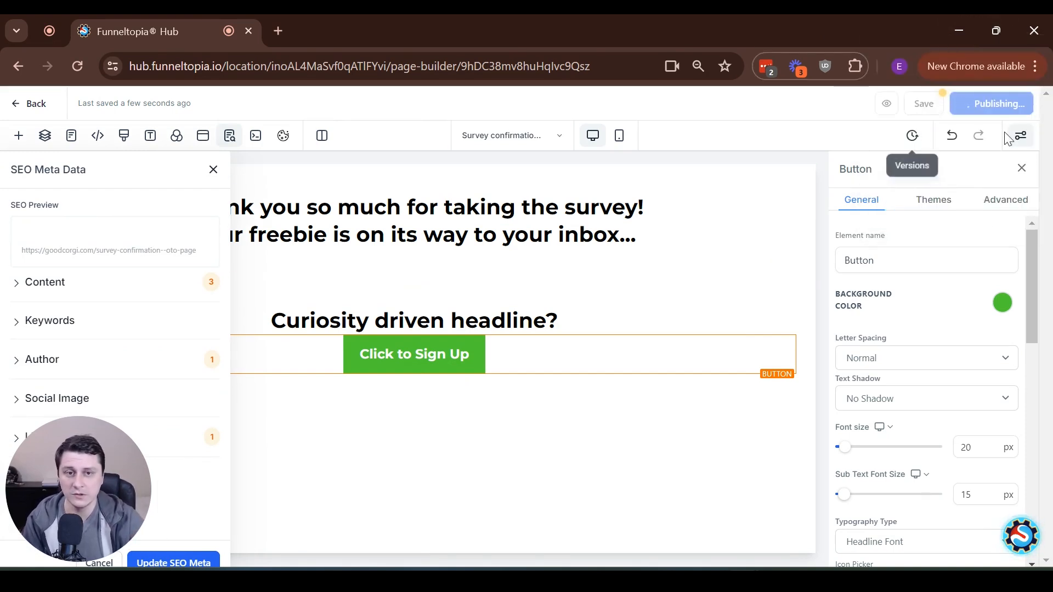
{"action": "left_click", "coordinate": [32, 107]}
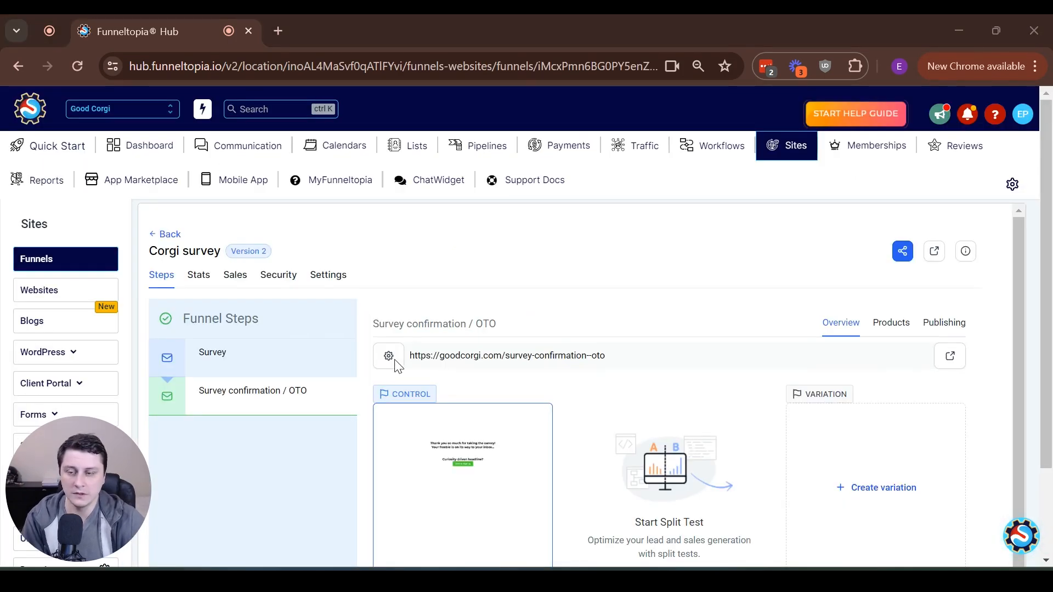
Copy the Survey step's URL, open the live survey page in a new browser tab, and look it over
{"action": "left_click", "coordinate": [228, 360]}
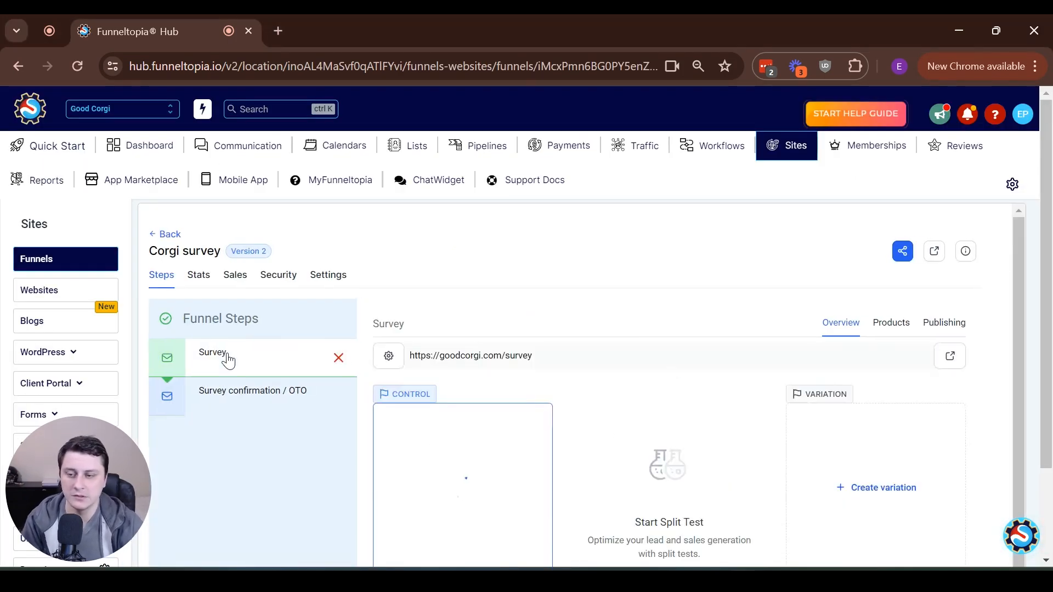
{"action": "triple_click", "coordinate": [525, 353]}
{"action": "key", "text": "ctrl+c"}
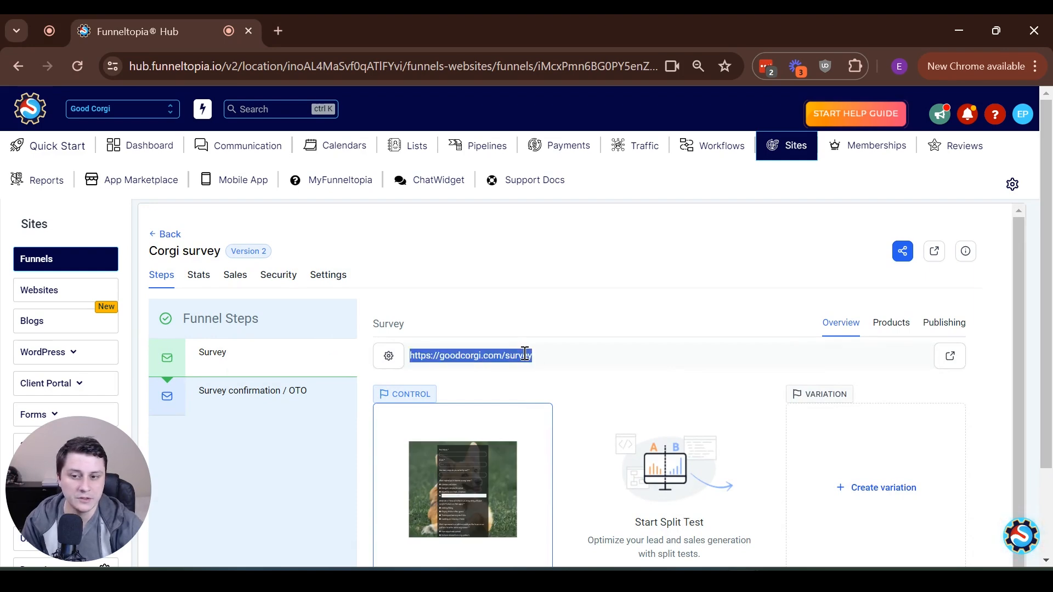
{"action": "key", "text": "ctrl+t"}
{"action": "key", "text": "ctrl+v"}
{"action": "key", "text": "Return"}
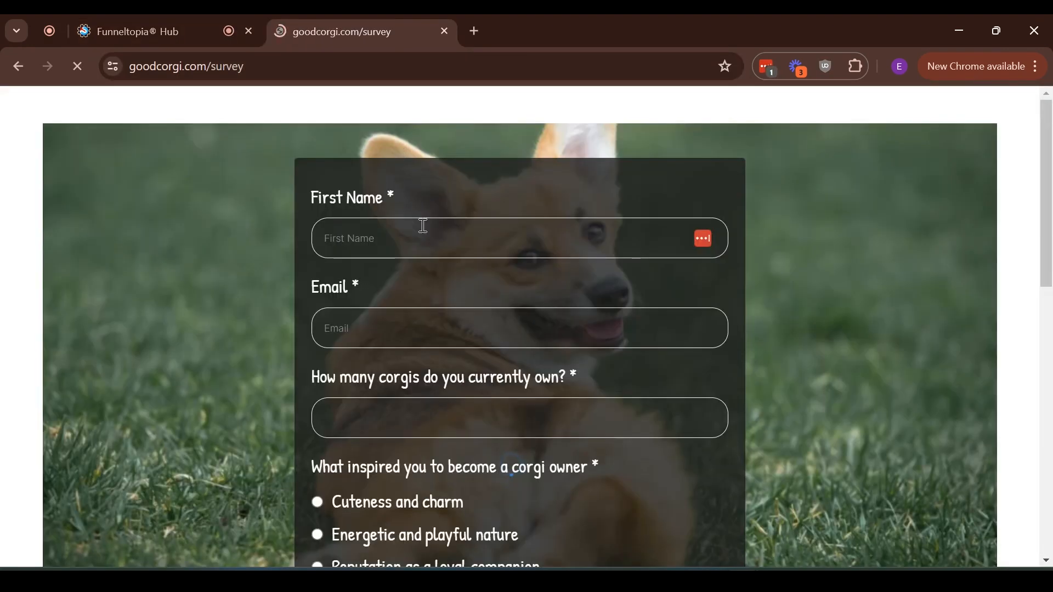
{"action": "scroll", "coordinate": [602, 243], "scroll_direction": "down", "scroll_amount": 3}
{"action": "scroll", "coordinate": [602, 243], "scroll_direction": "up", "scroll_amount": 3}
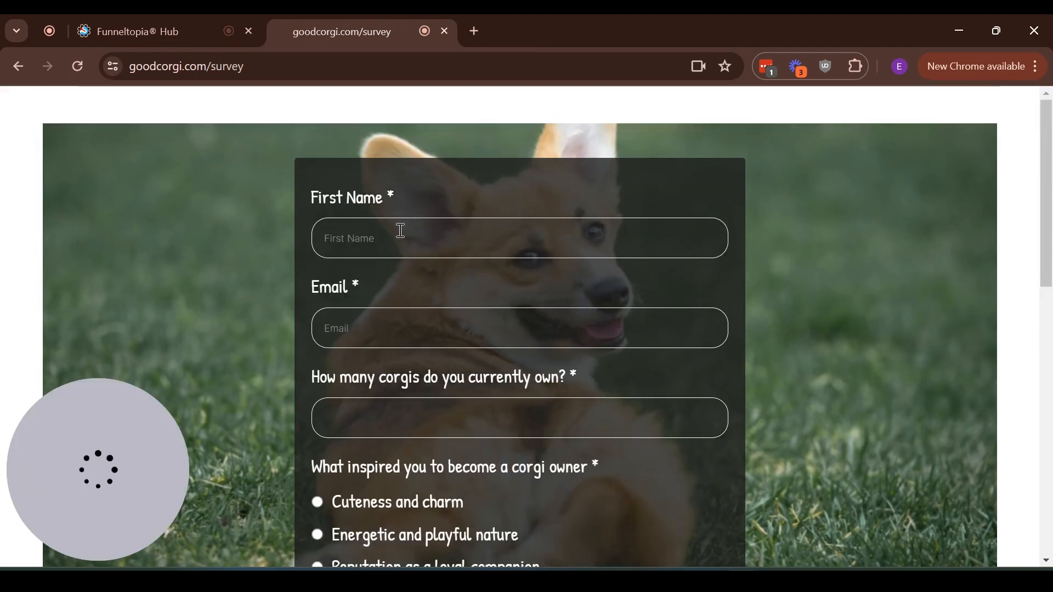
Fill in the respondent's first name and email, and enter 15 as the number of corgis owned
{"action": "left_click", "coordinate": [400, 232]}
{"action": "type", "text": "E"}
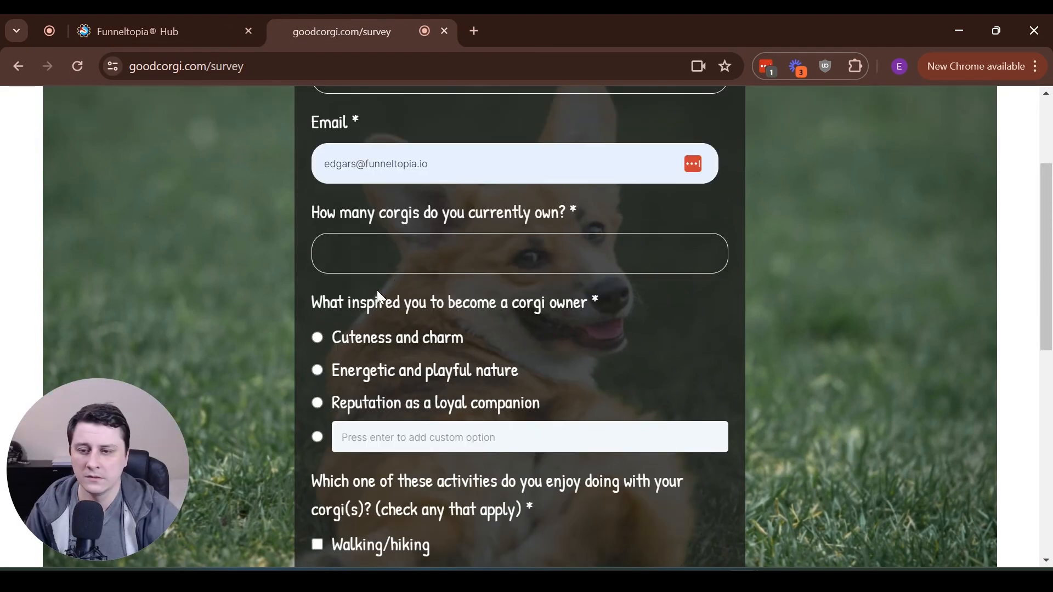
{"action": "left_click", "coordinate": [396, 251]}
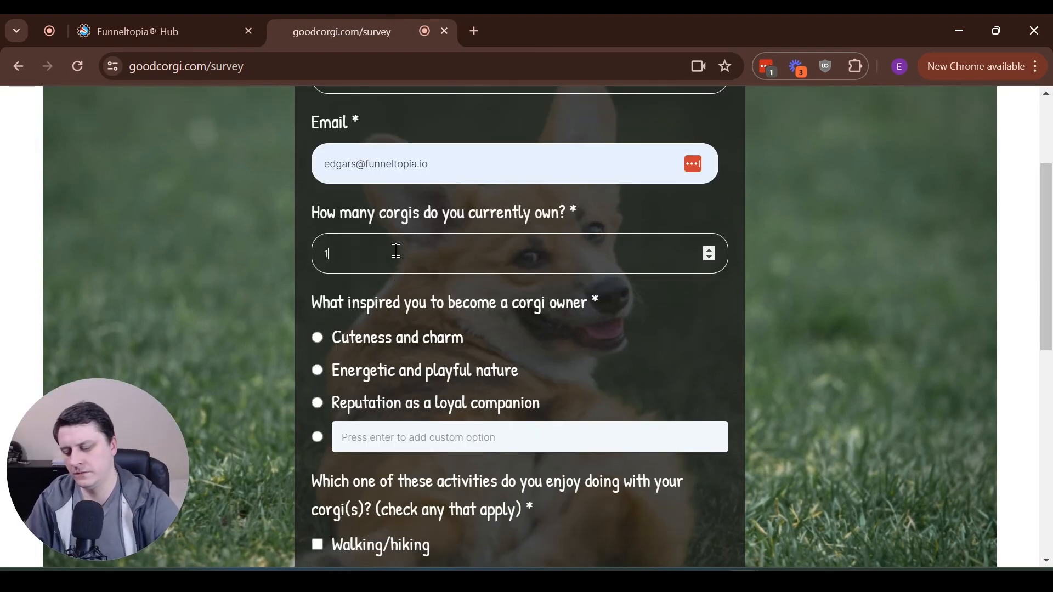
Choose "Cuteness and charm" as the inspiration for becoming a corgi owner and select all four activities
{"action": "left_click", "coordinate": [414, 341]}
{"action": "left_click", "coordinate": [382, 373]}
{"action": "scroll", "coordinate": [399, 364], "scroll_direction": "down", "scroll_amount": 3}
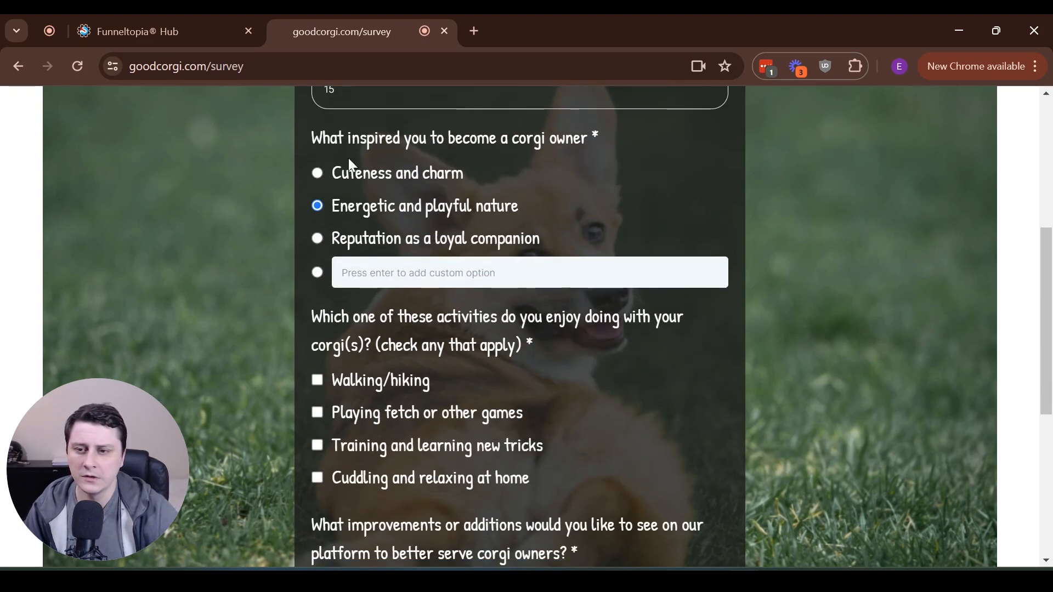
{"action": "left_click", "coordinate": [317, 413]}
{"action": "left_click", "coordinate": [318, 445]}
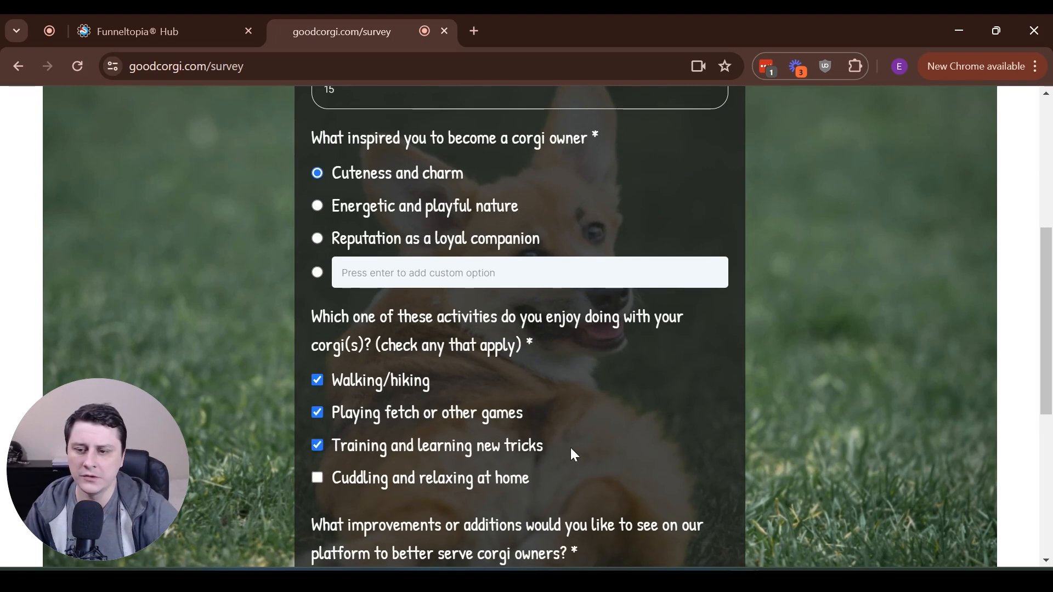
{"action": "scroll", "coordinate": [527, 428], "scroll_direction": "down", "scroll_amount": 4}
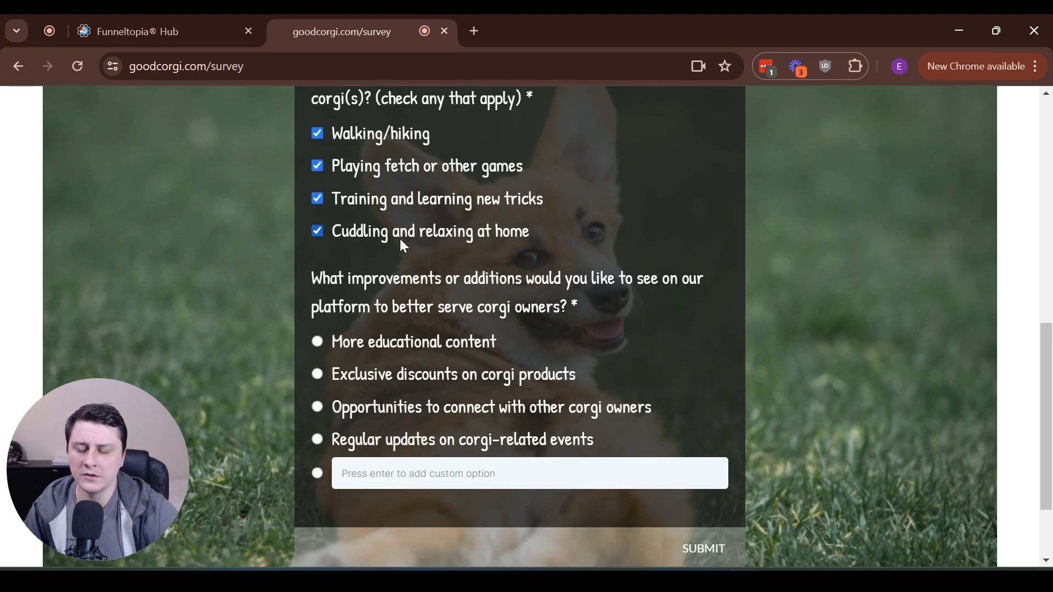
Answer the platform improvements question with the custom option "I want a corgi related course"
{"action": "scroll", "coordinate": [436, 274], "scroll_direction": "down", "scroll_amount": 1}
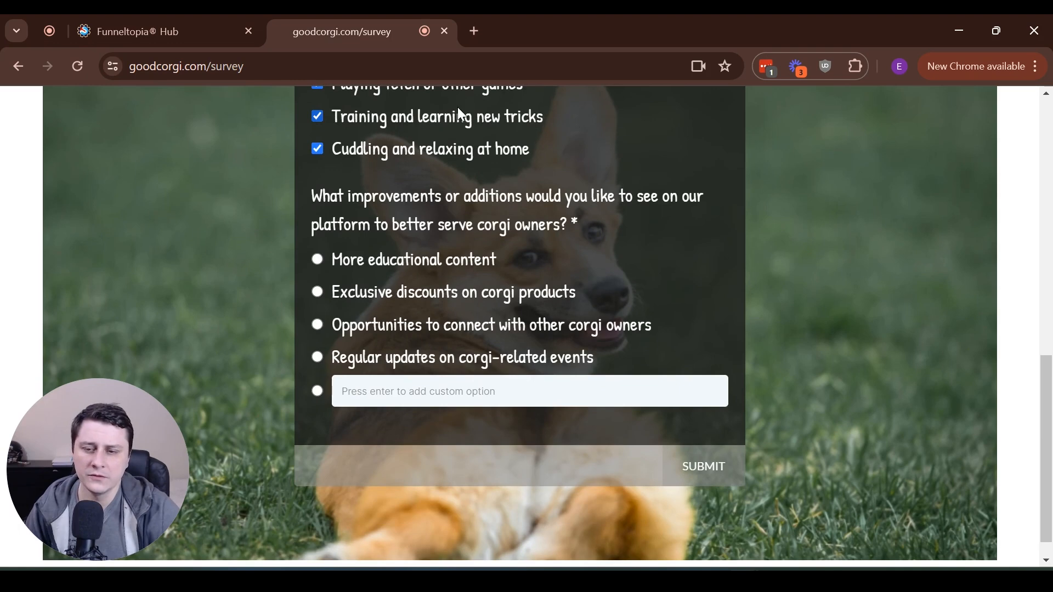
{"action": "left_click", "coordinate": [468, 391]}
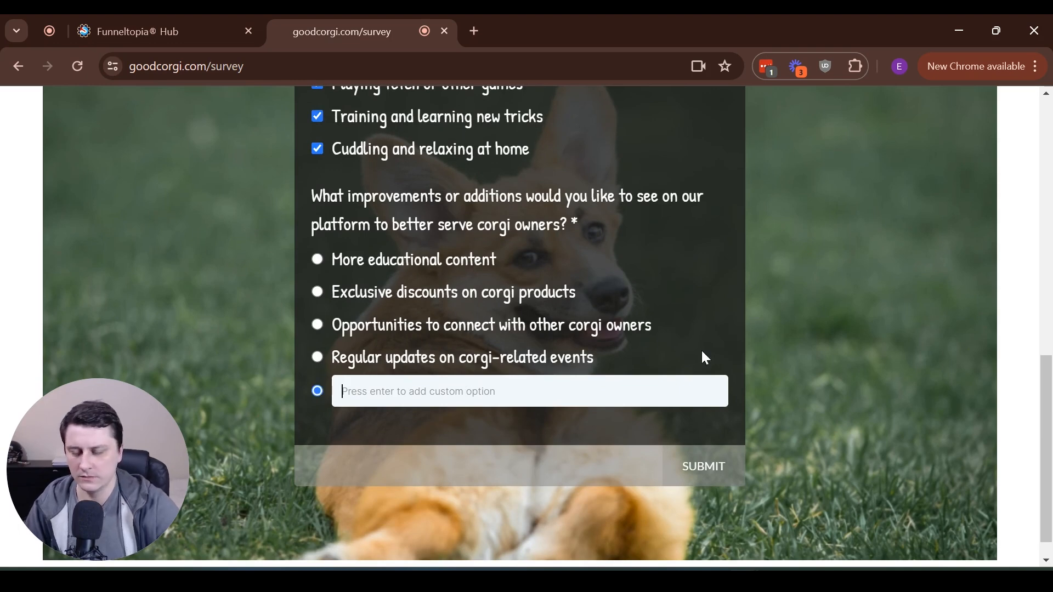
{"action": "type", "text": "I want t"}
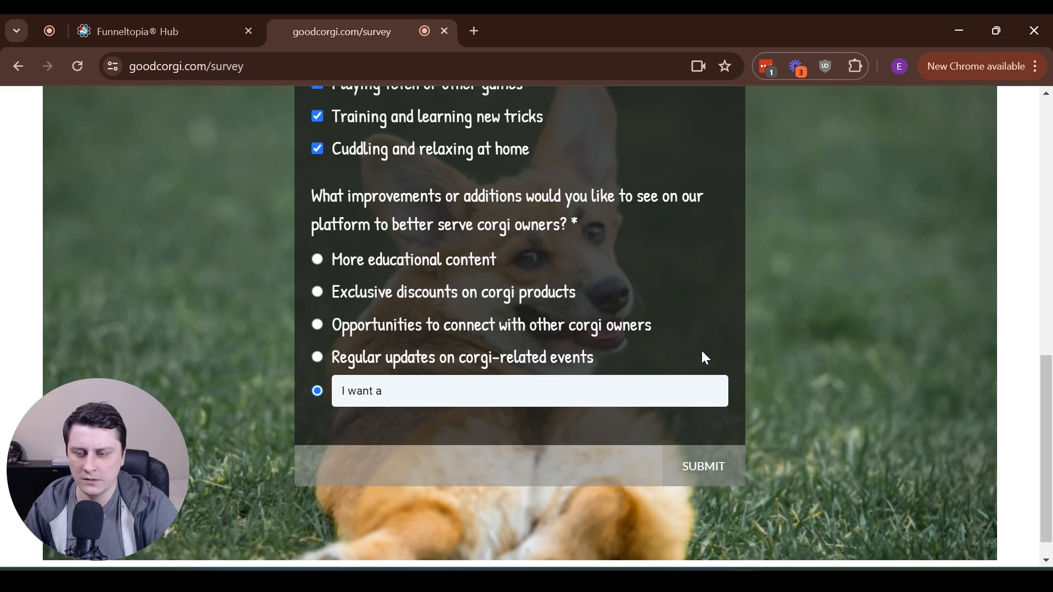
{"action": "type", "text": " corgi relat"}
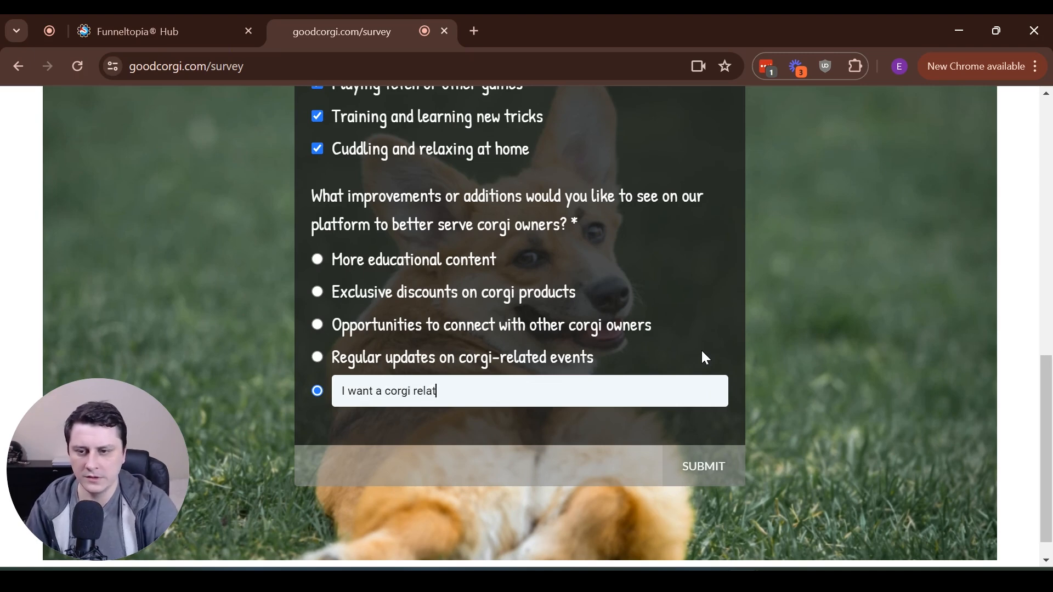
{"action": "type", "text": "ed course"}
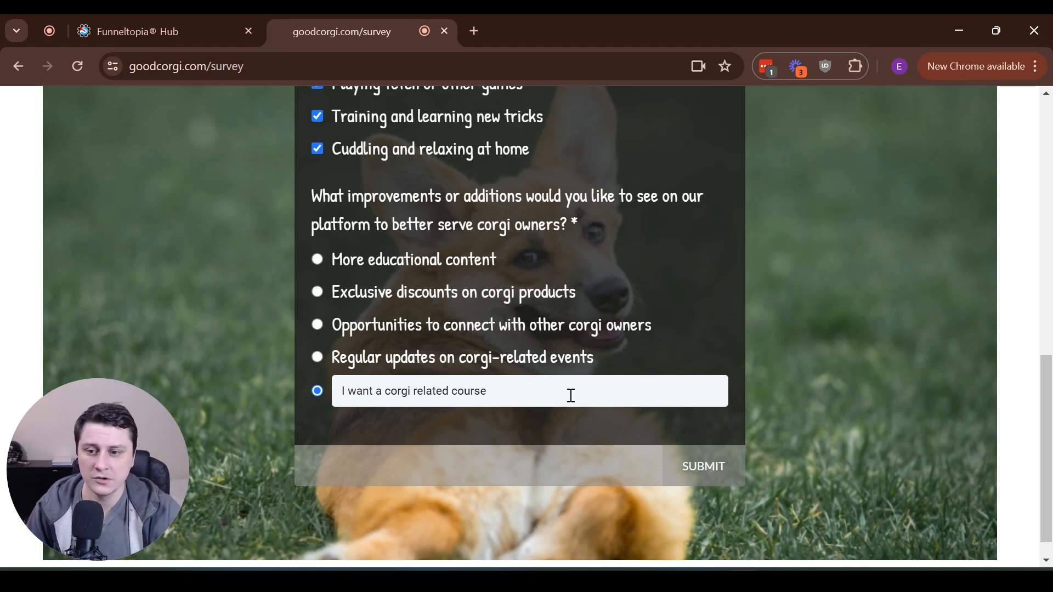
Review the completed survey answers and submit the survey
{"action": "scroll", "coordinate": [432, 373], "scroll_direction": "up", "scroll_amount": 5}
{"action": "scroll", "coordinate": [445, 381], "scroll_direction": "down", "scroll_amount": 5}
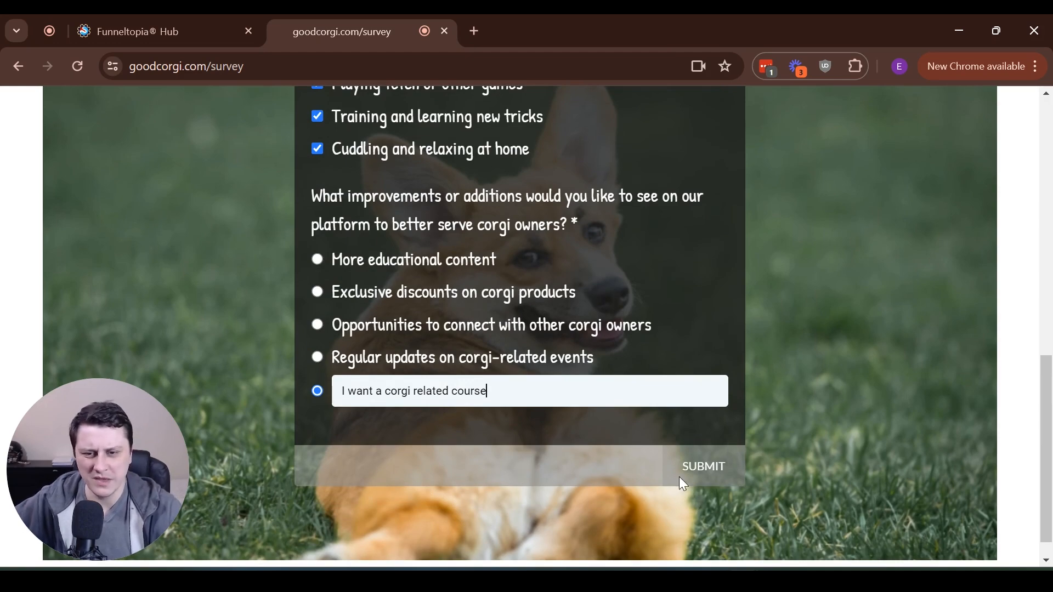
{"action": "scroll", "coordinate": [504, 445], "scroll_direction": "down", "scroll_amount": 1}
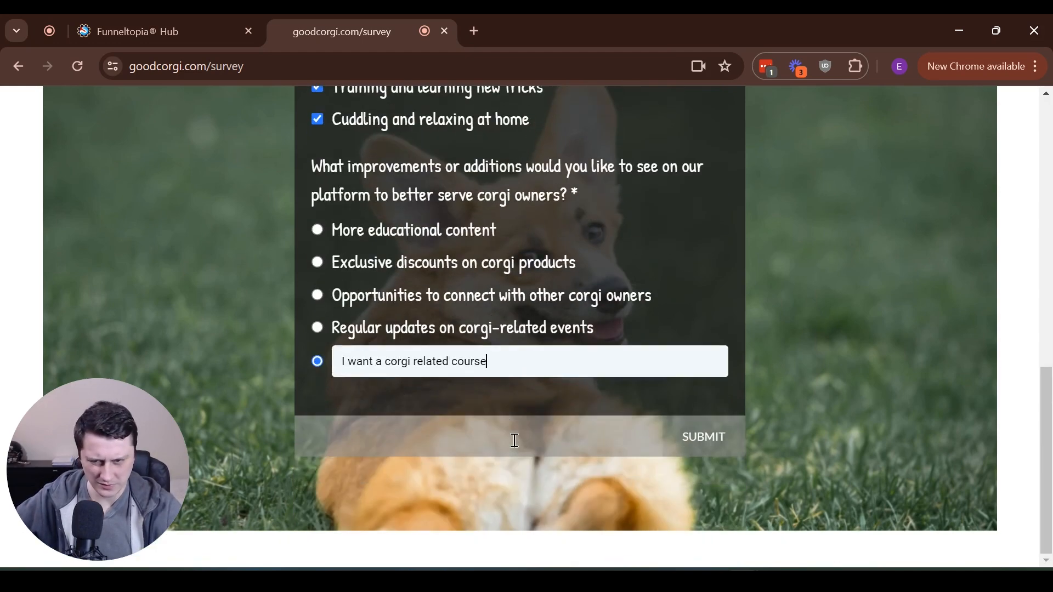
{"action": "scroll", "coordinate": [518, 443], "scroll_direction": "up", "scroll_amount": 10}
{"action": "scroll", "coordinate": [518, 417], "scroll_direction": "down", "scroll_amount": 10}
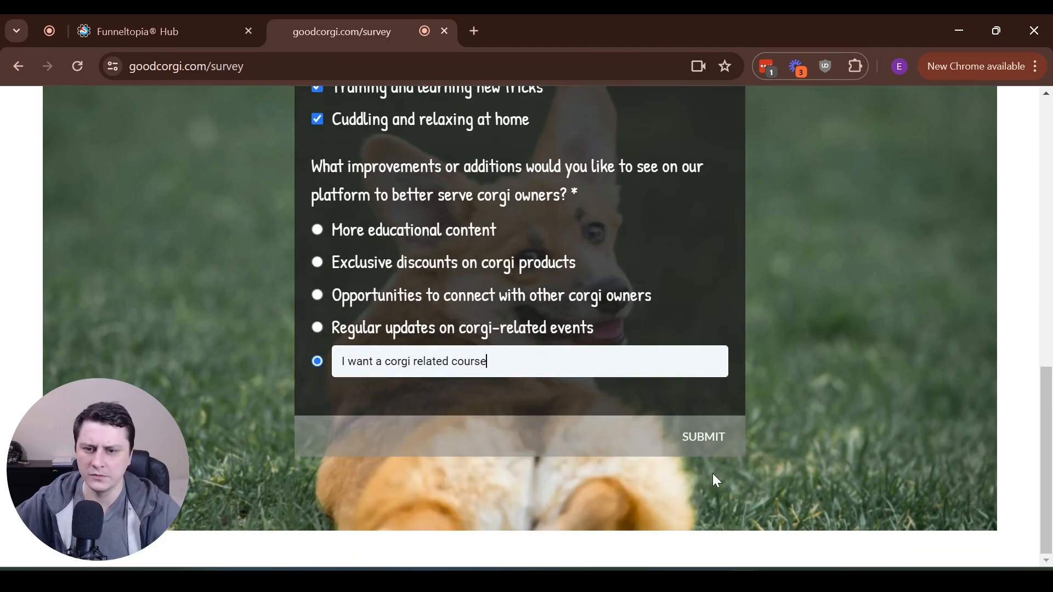
{"action": "left_click", "coordinate": [711, 435]}
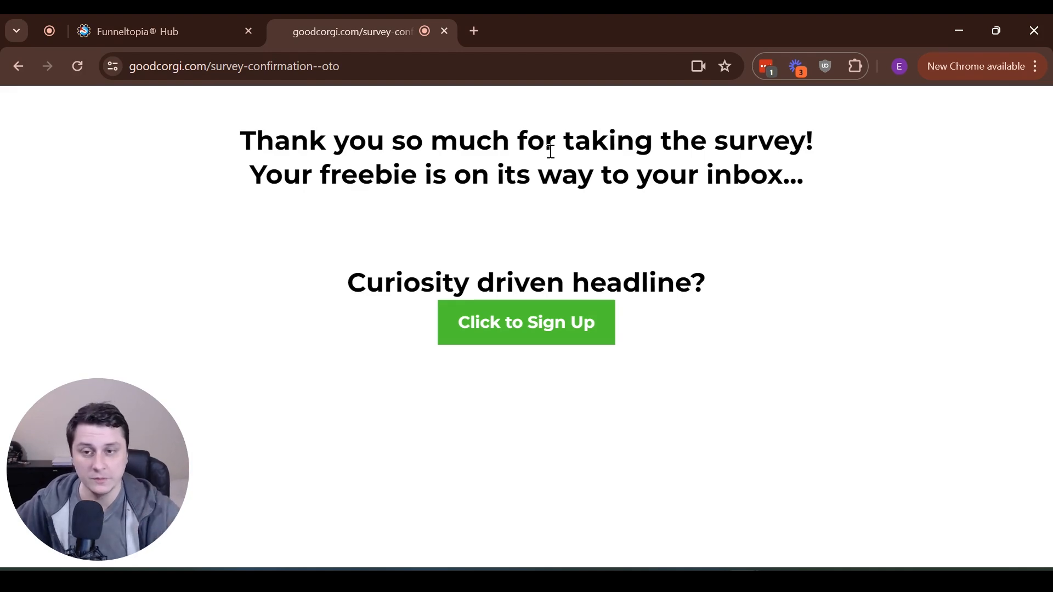
Look over the thank-you message, curiosity headline and sign-up button on the survey confirmation page
{"action": "left_click_drag", "start_coordinate": [400, 141], "coordinate": [624, 143]}
{"action": "left_click_drag", "start_coordinate": [390, 258], "coordinate": [778, 368]}
{"action": "left_click", "coordinate": [839, 434]}
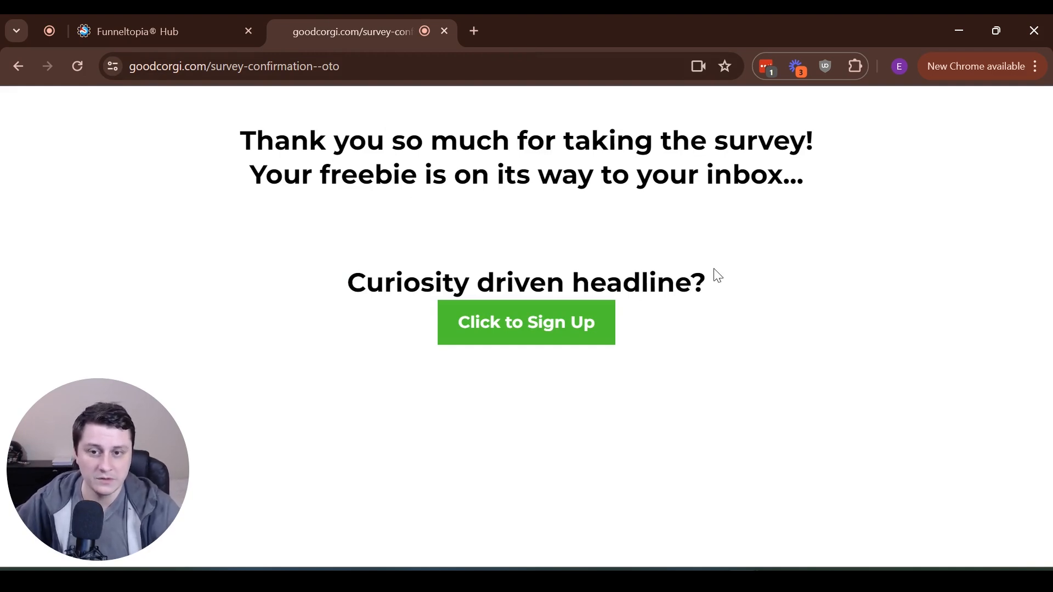
{"action": "left_click_drag", "start_coordinate": [733, 270], "coordinate": [763, 469]}
{"action": "left_click", "coordinate": [763, 469]}
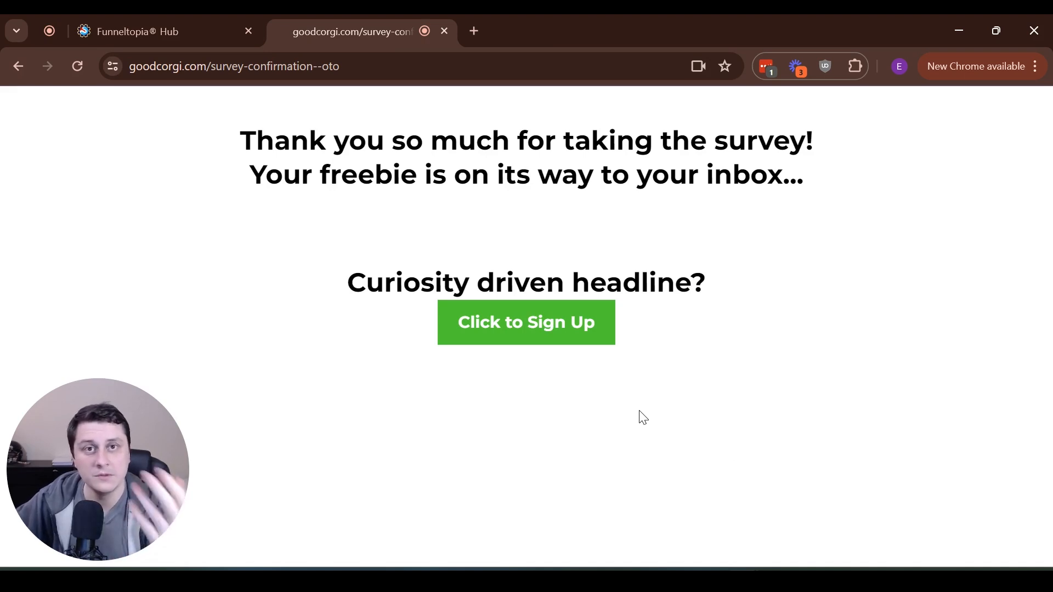
{"action": "left_click_drag", "start_coordinate": [642, 418], "coordinate": [341, 176]}
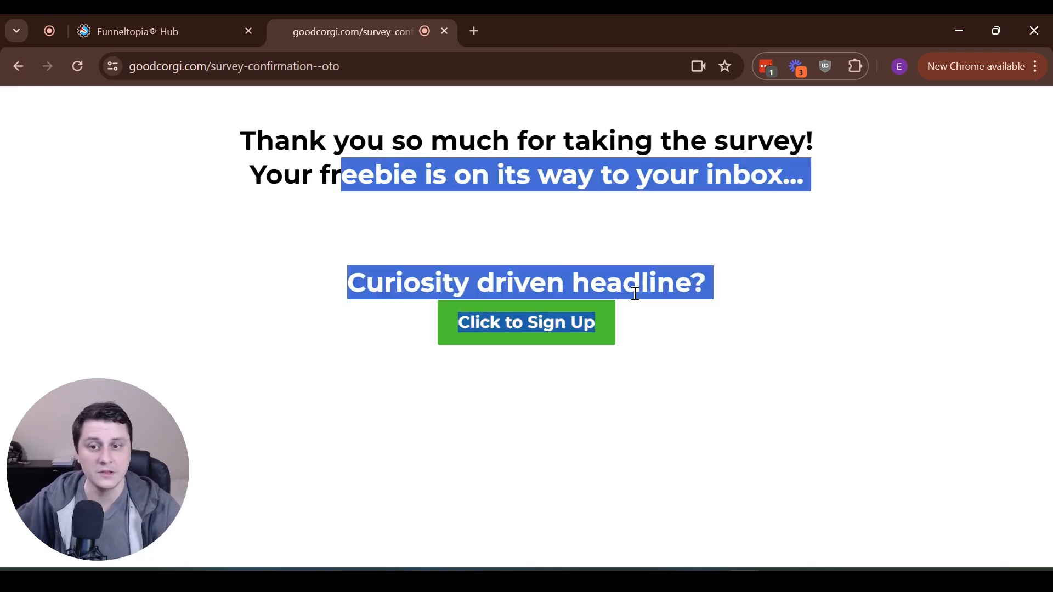
{"action": "left_click", "coordinate": [811, 359]}
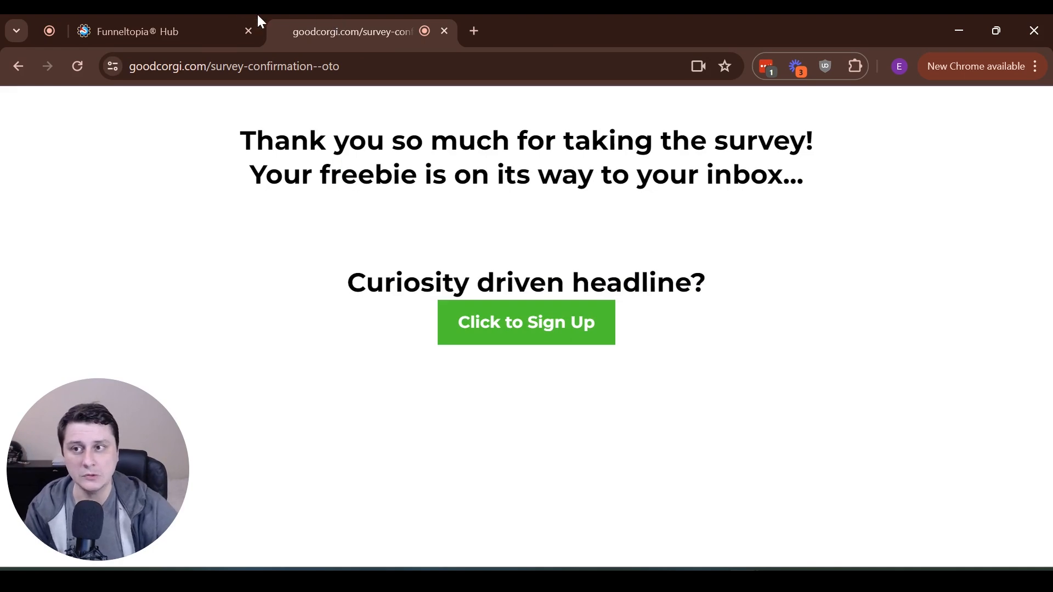
Switch back to the Funneltopia Hub and open its support widget to view the available help options
{"action": "left_click", "coordinate": [236, 21]}
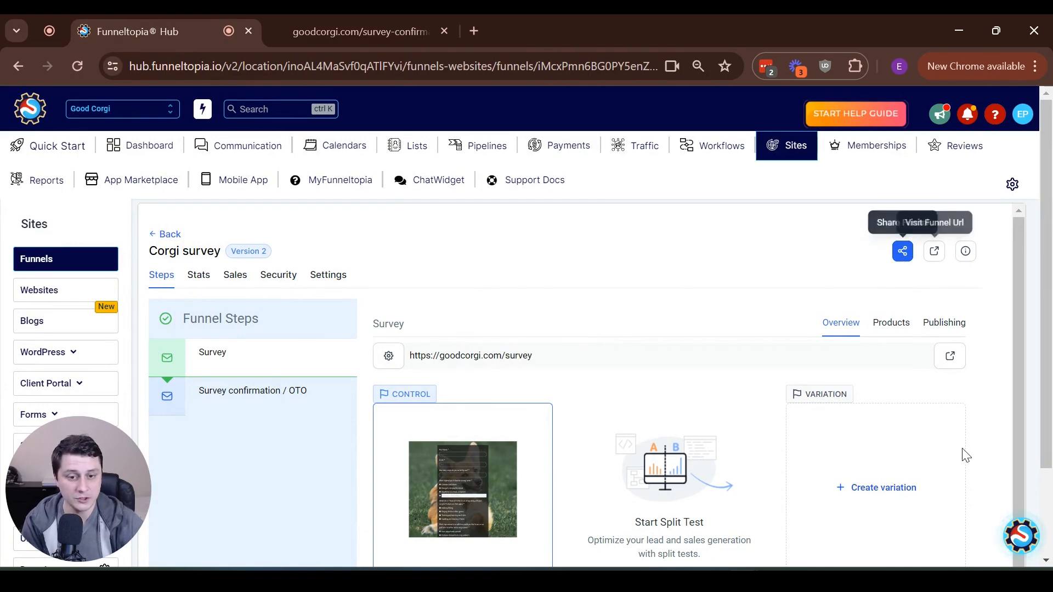
{"action": "left_click", "coordinate": [1017, 536]}
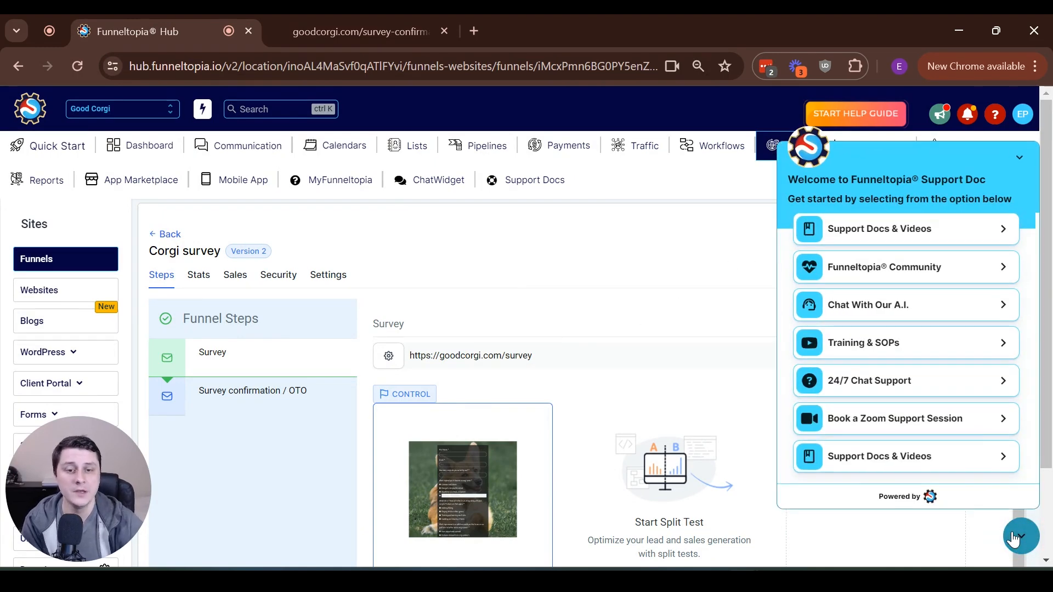